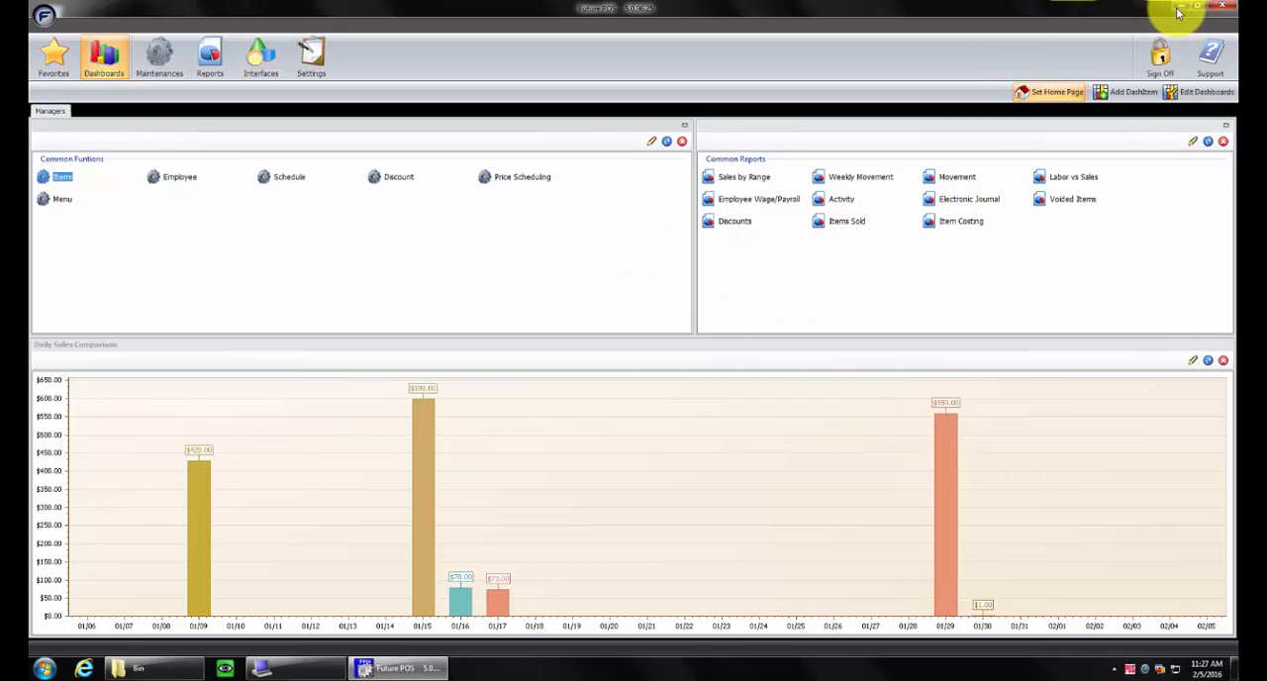
Check the NA Beverage section on the front-end order screen and return to the back office
click(1163, 79)
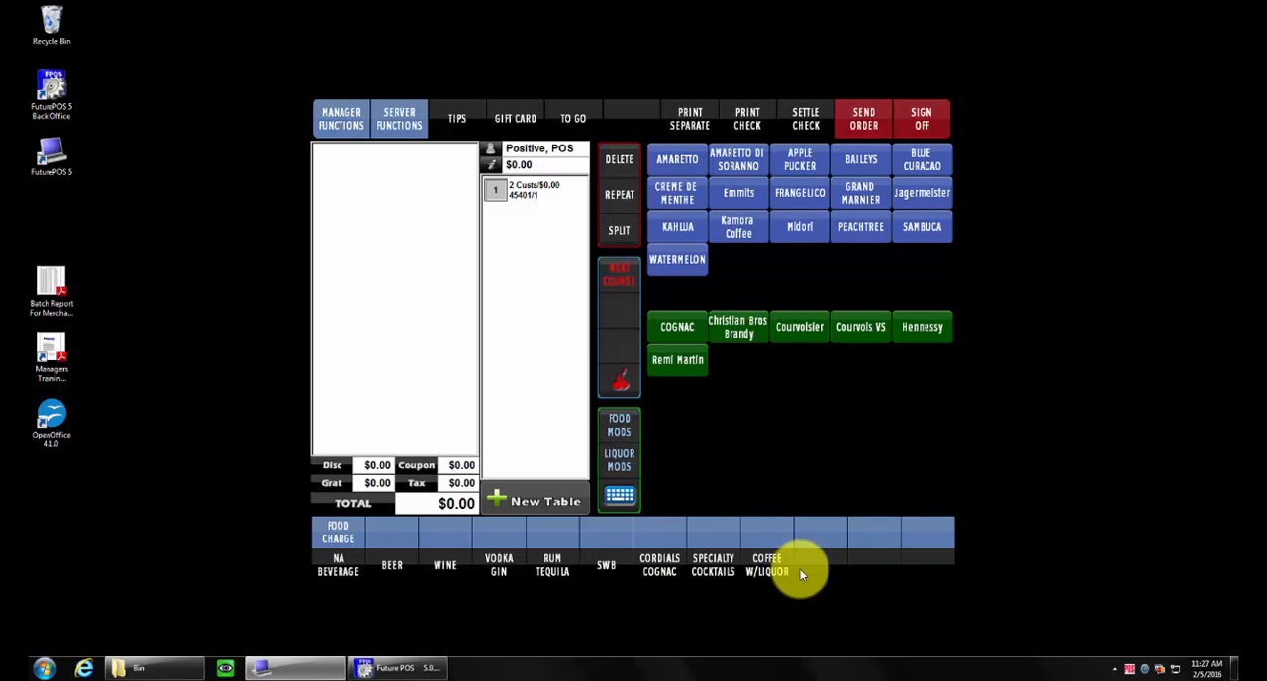
click(353, 567)
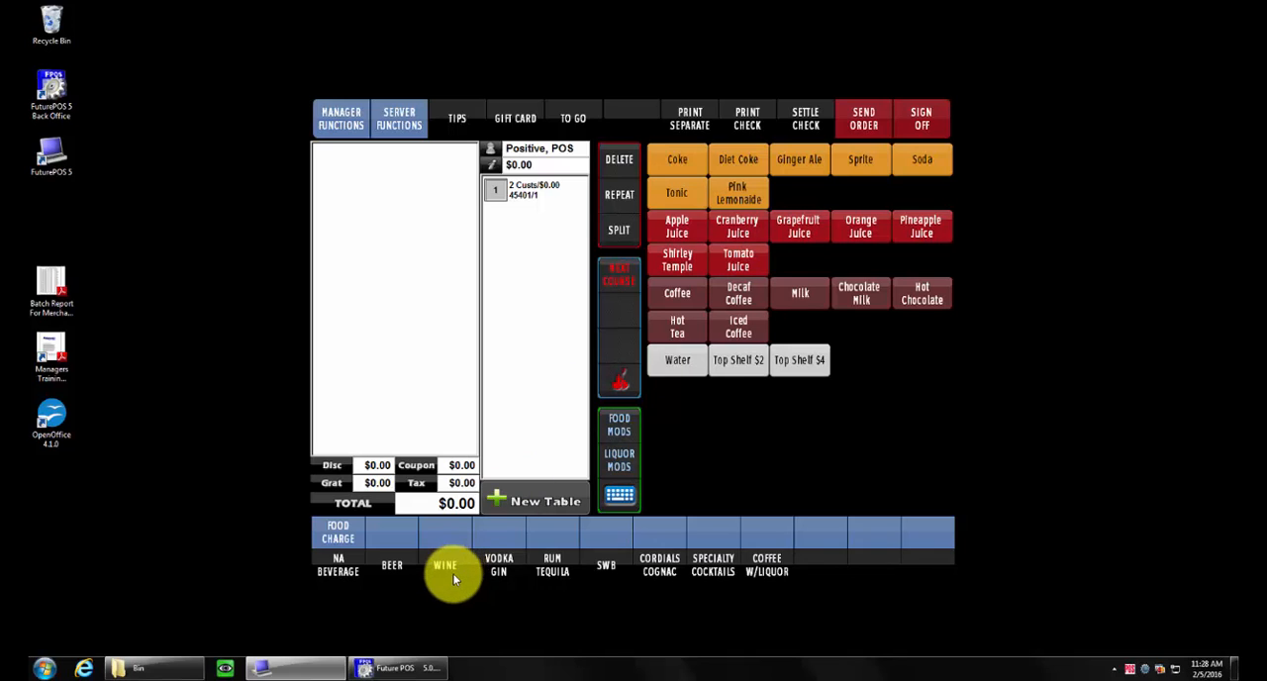
click(404, 667)
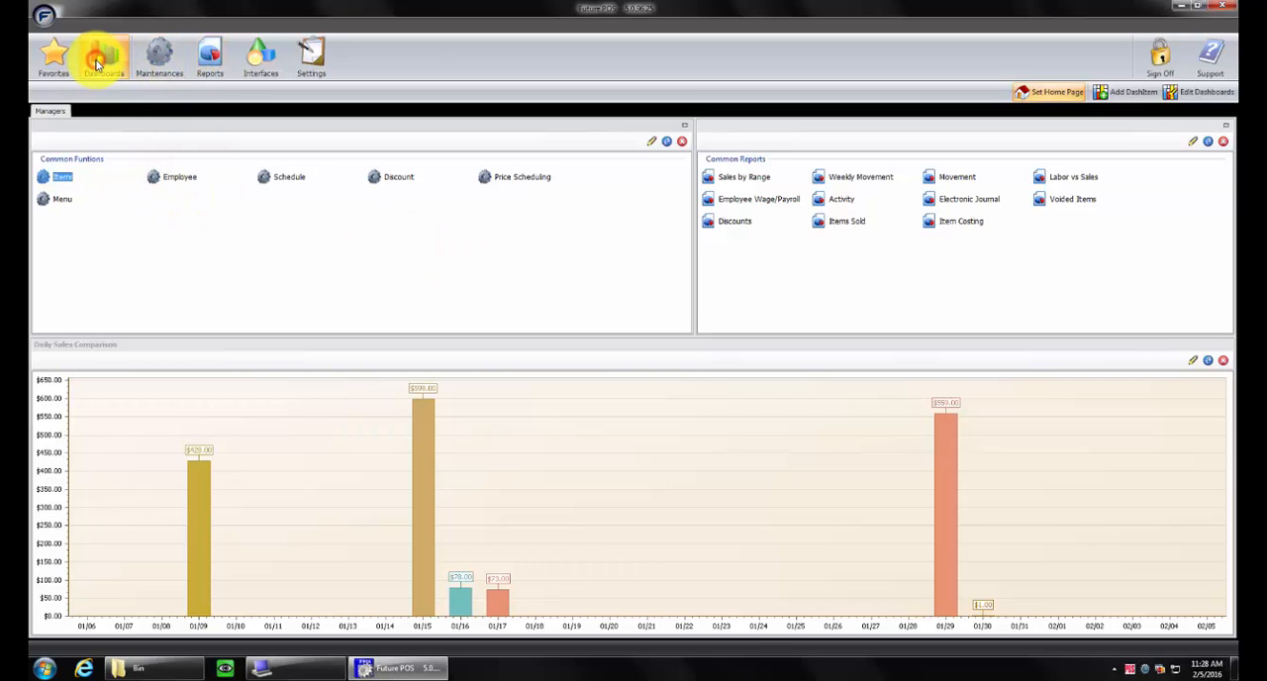
Open Item Maintenance from the manager dashboard and load the existing item BEV-MISC-SPRITE as a template
click(60, 179)
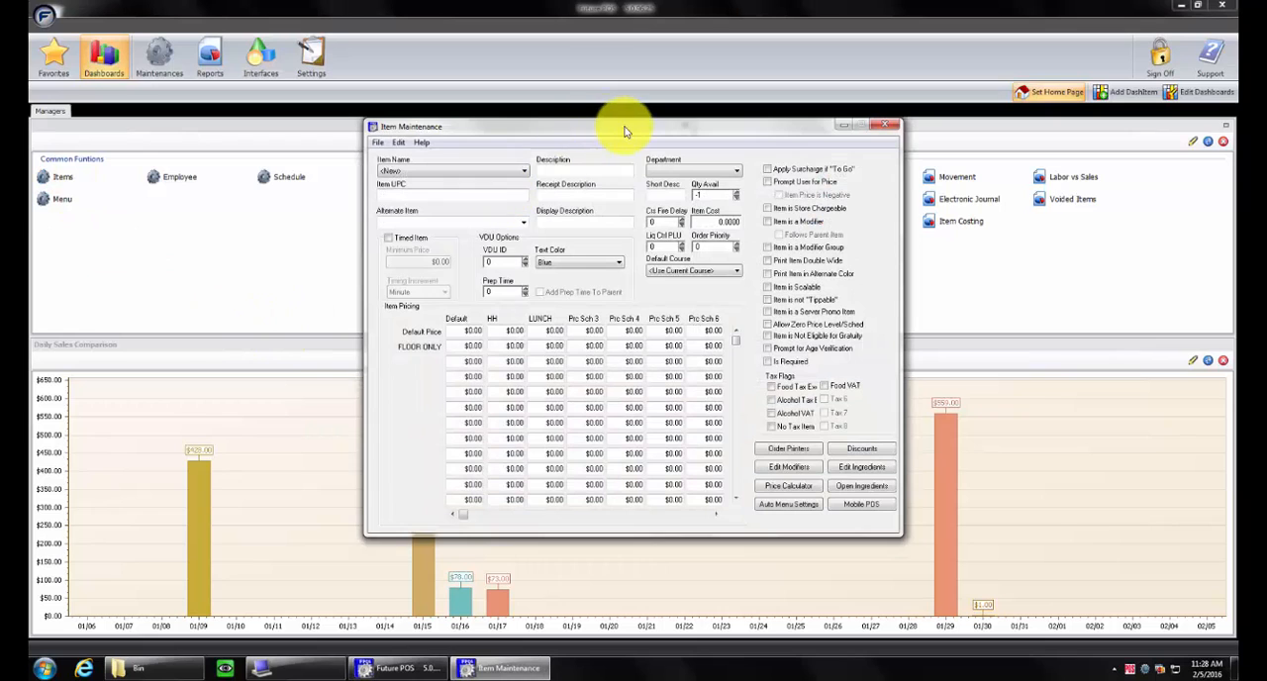
drag(625, 132, 492, 140)
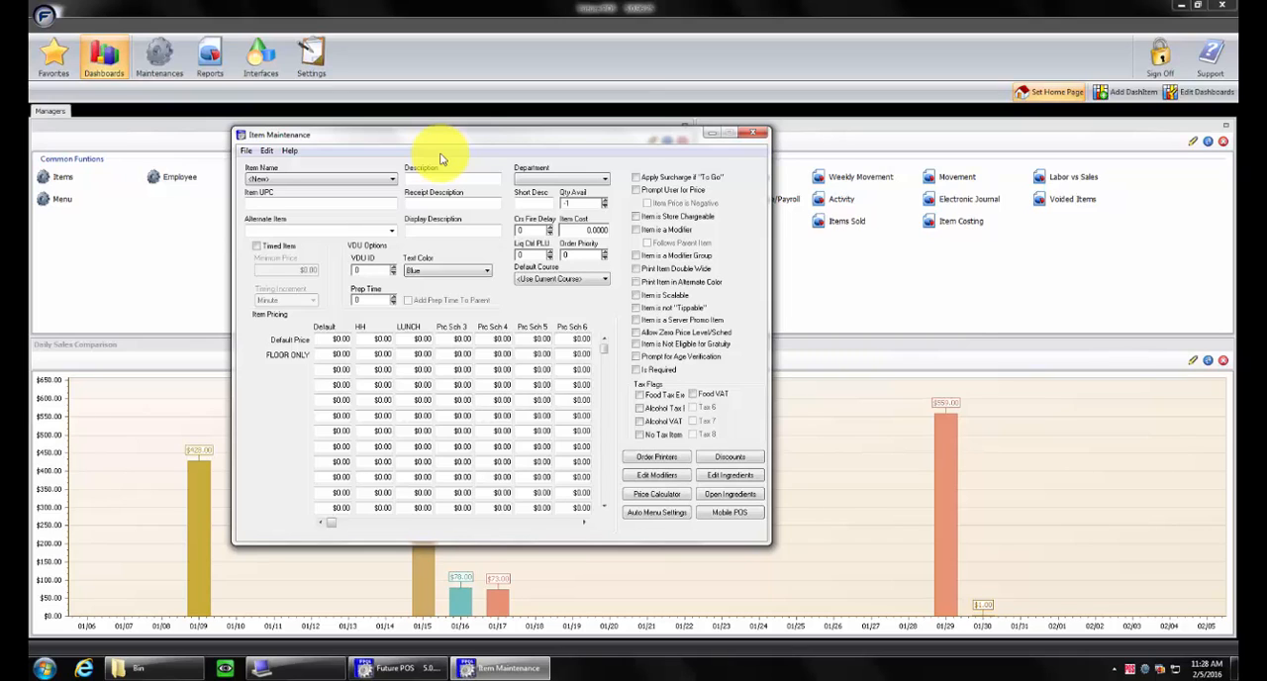
click(390, 179)
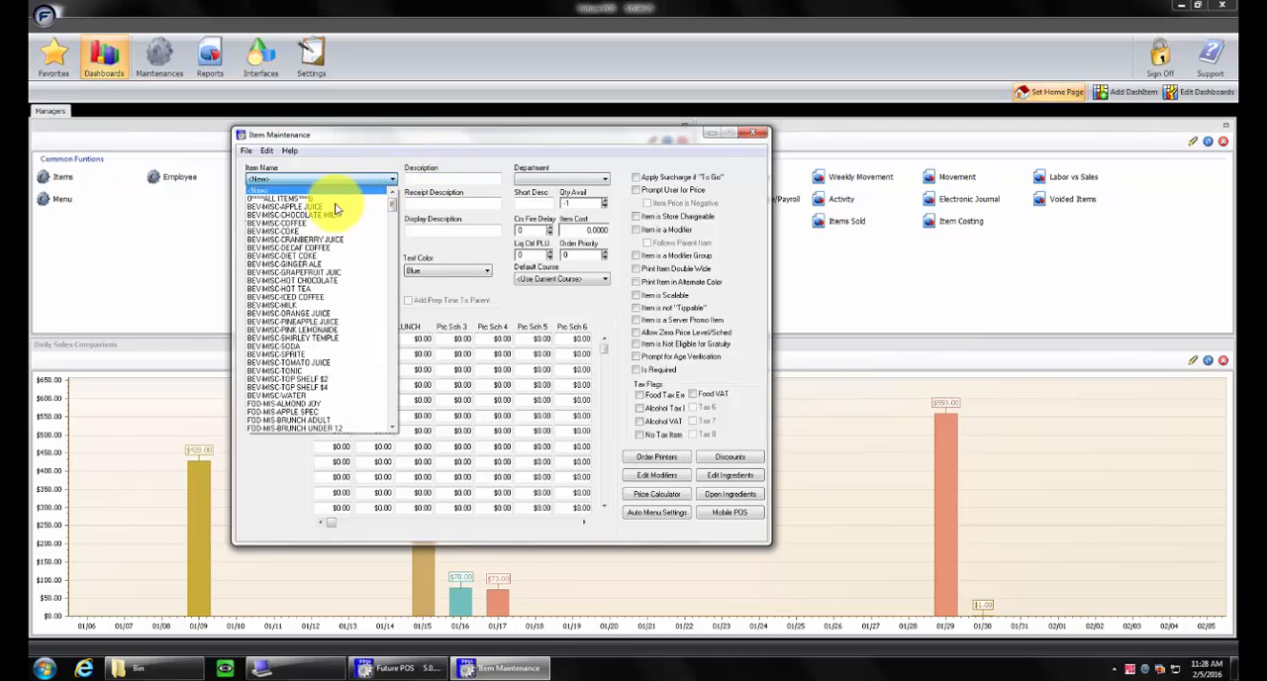
scroll(308, 335, down, 5)
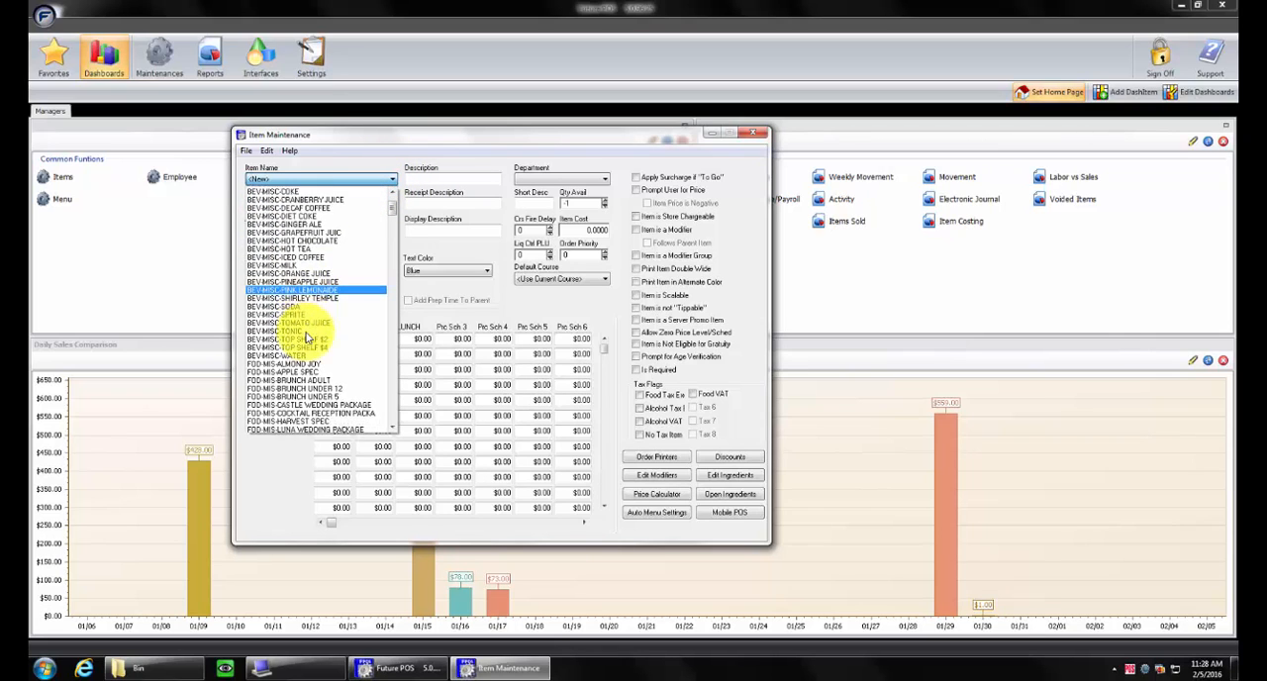
scroll(308, 337, down, 3)
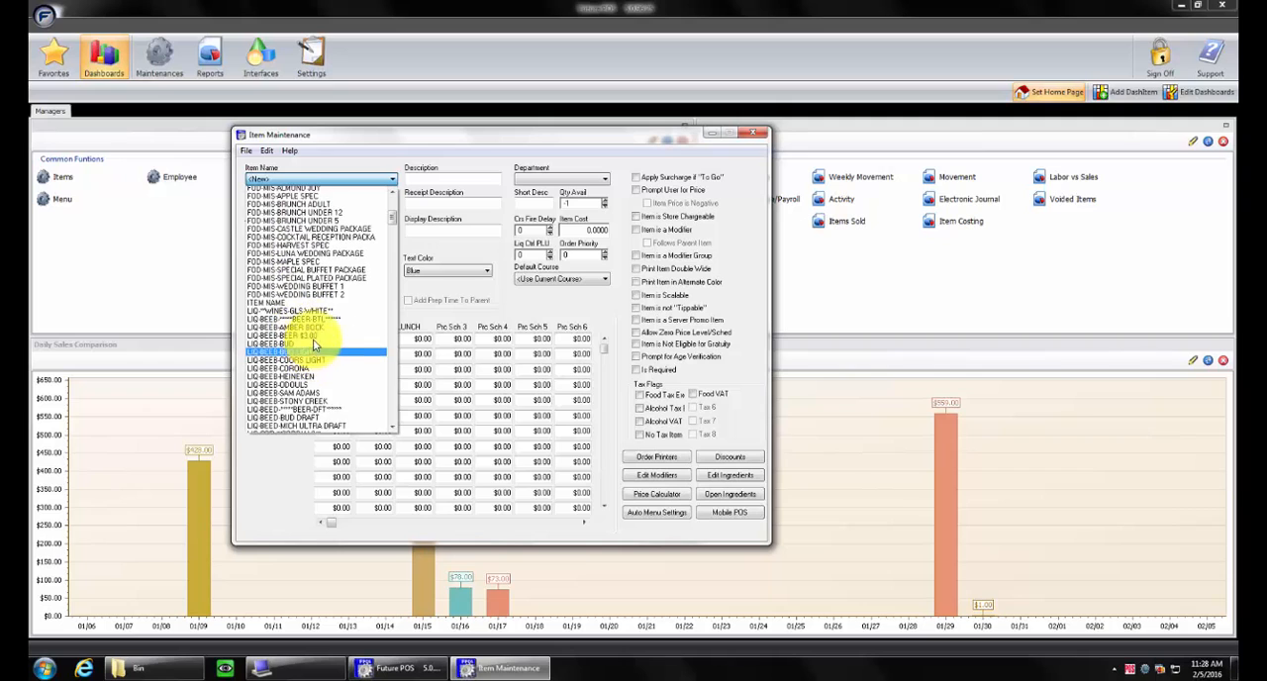
scroll(321, 308, up, 3)
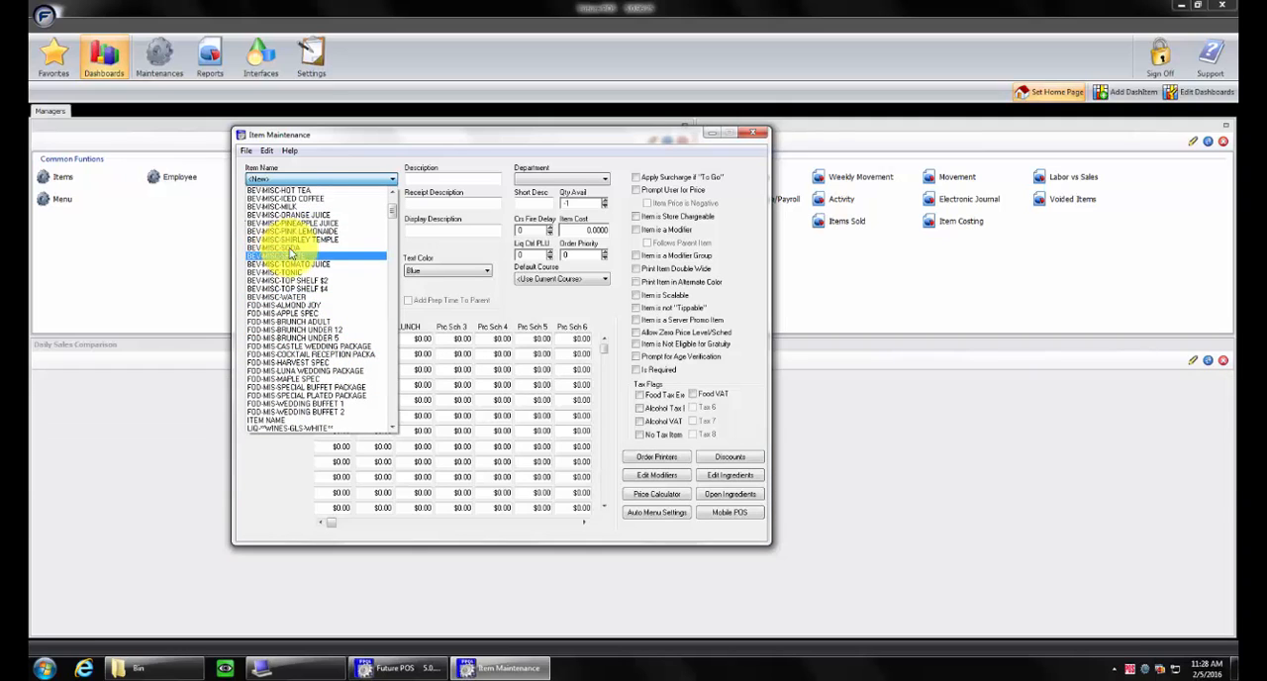
click(302, 255)
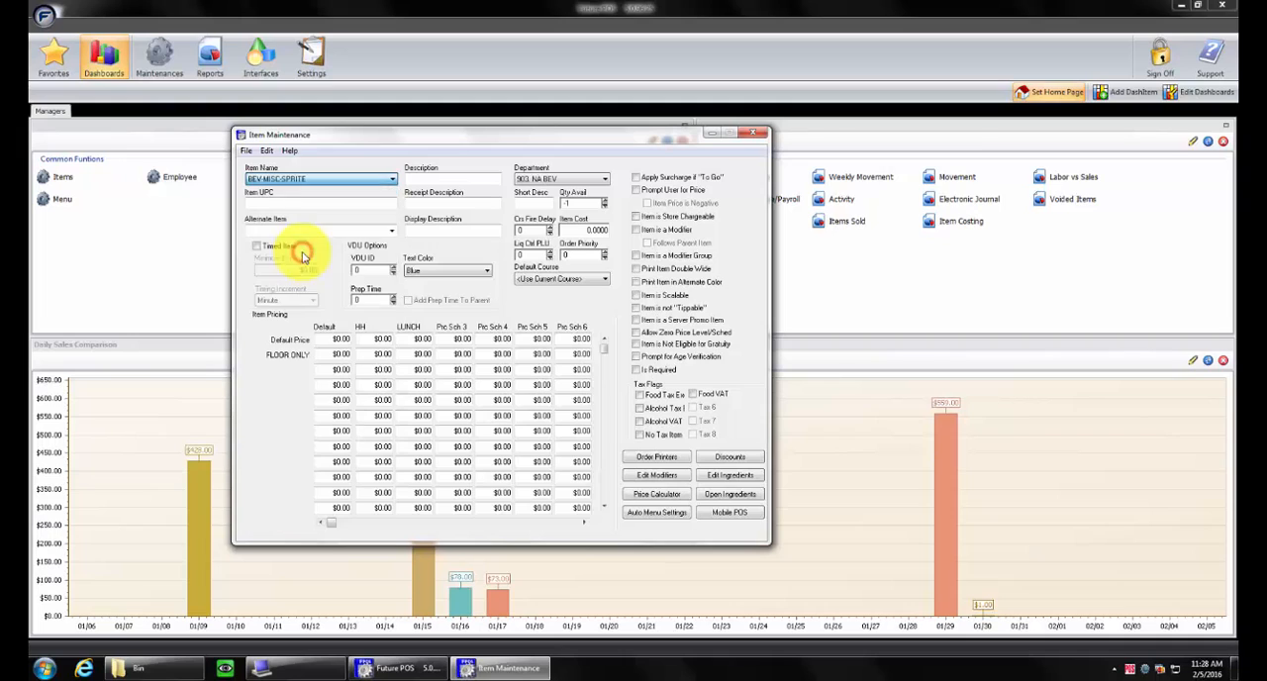
Replace the Sprite item's description and receipt description with Dr Pepper
click(451, 178)
double_click(451, 178)
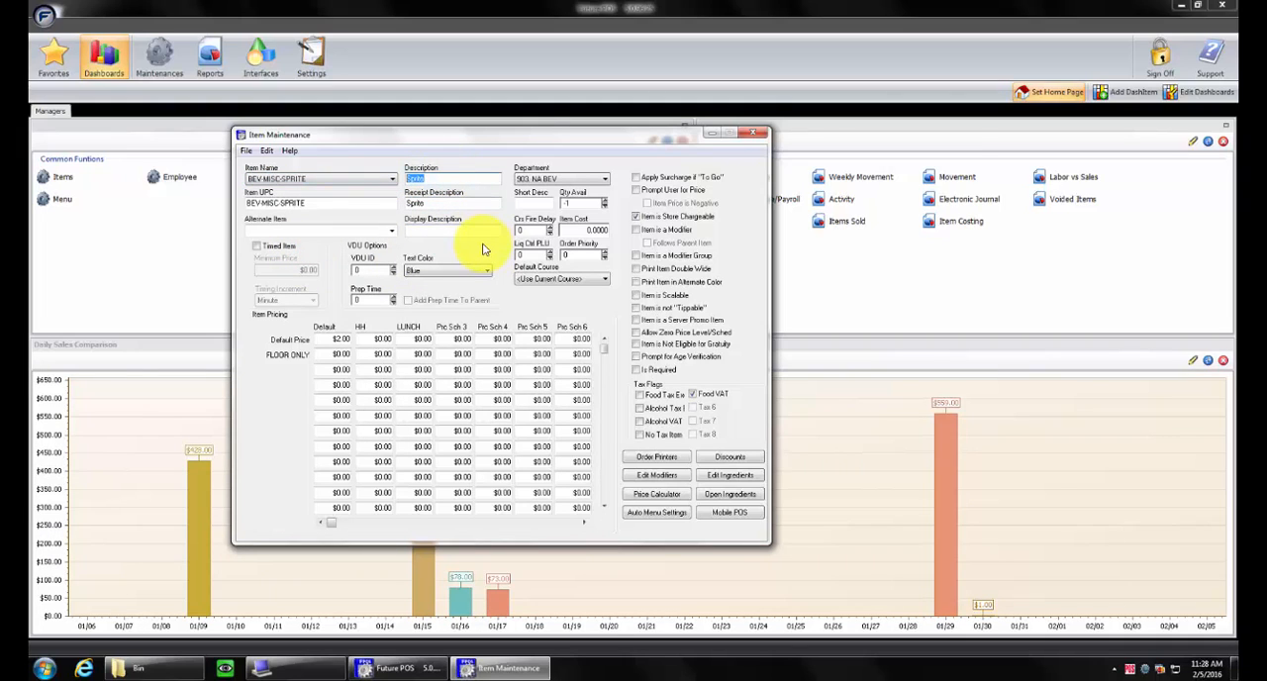
text(Di)
text( Pepper)
drag(443, 176, 391, 185)
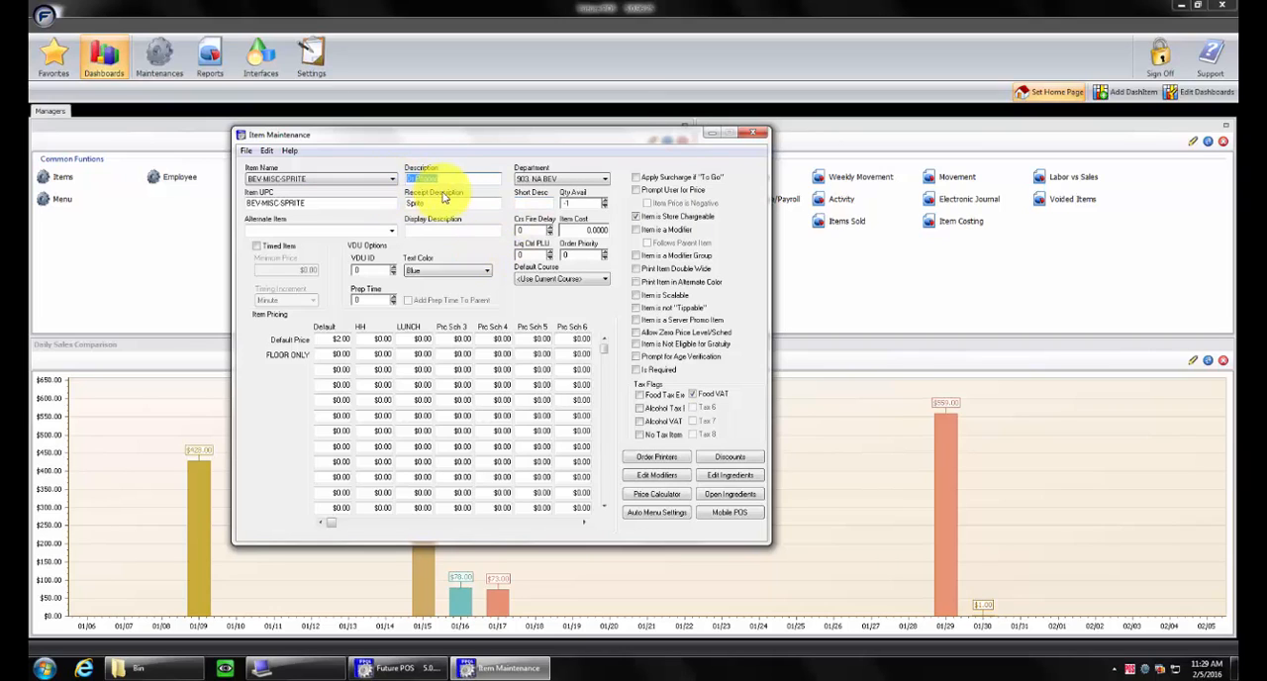
key(ctrl+c)
double_click(438, 205)
key(ctrl+v)
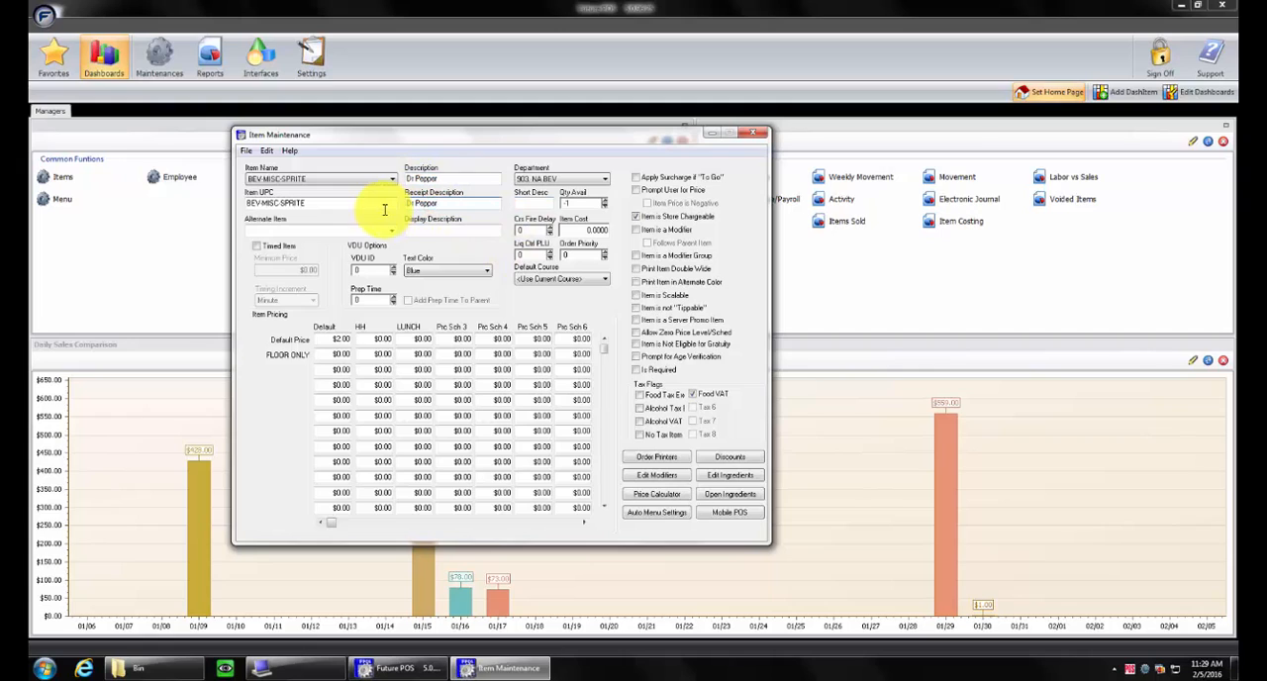
Save the edited record as a new item named BEV-MISC-DR PEPPER
click(245, 150)
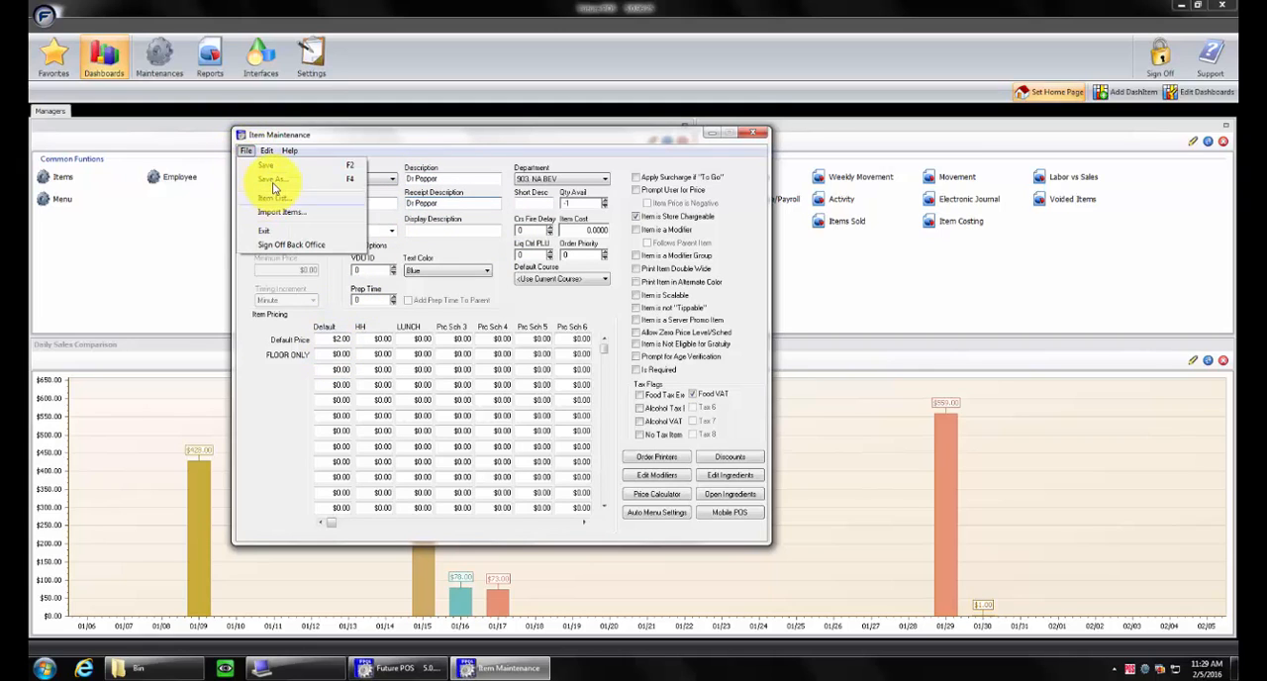
click(269, 180)
click(339, 217)
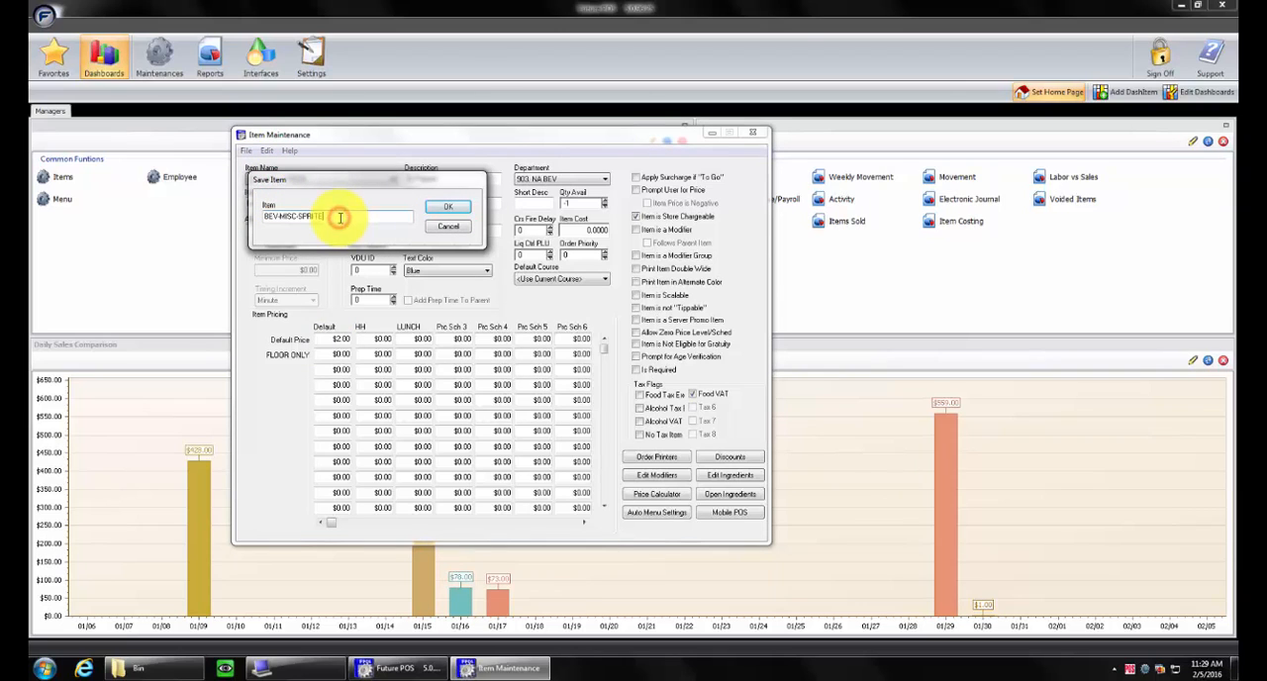
key(BackSpace)
key(BackSpace)
key(BackSpace)
key(BackSpace)
key(BackSpace)
key(BackSpace)
text(DR PEPPER)
click(447, 206)
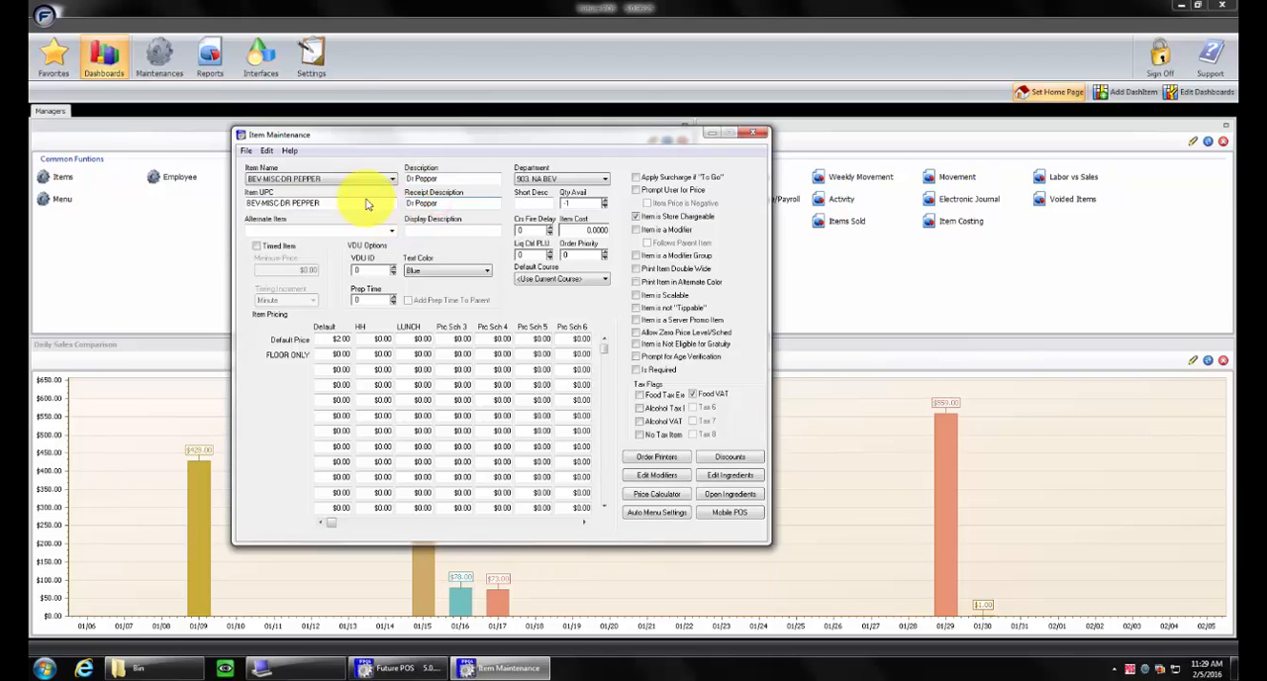
Load the item BEV-MISC-PINEAPPLE JUICE and replace its description and receipt description with Pomegranete
click(379, 181)
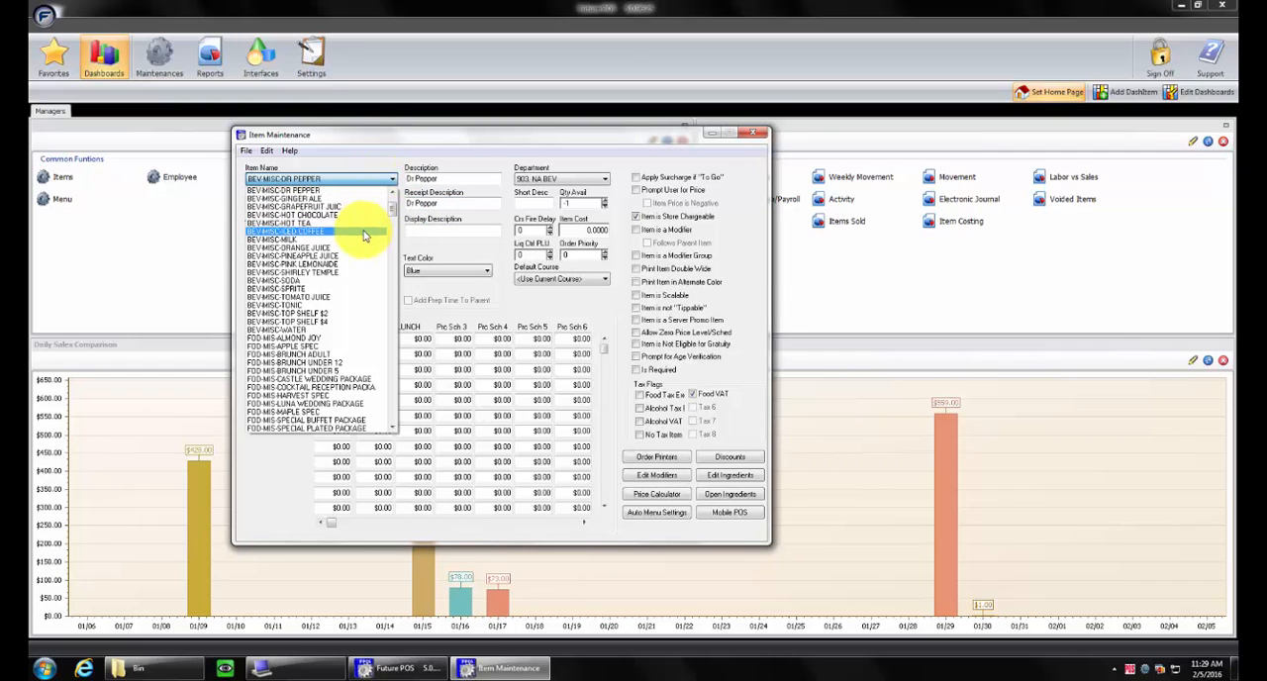
click(307, 255)
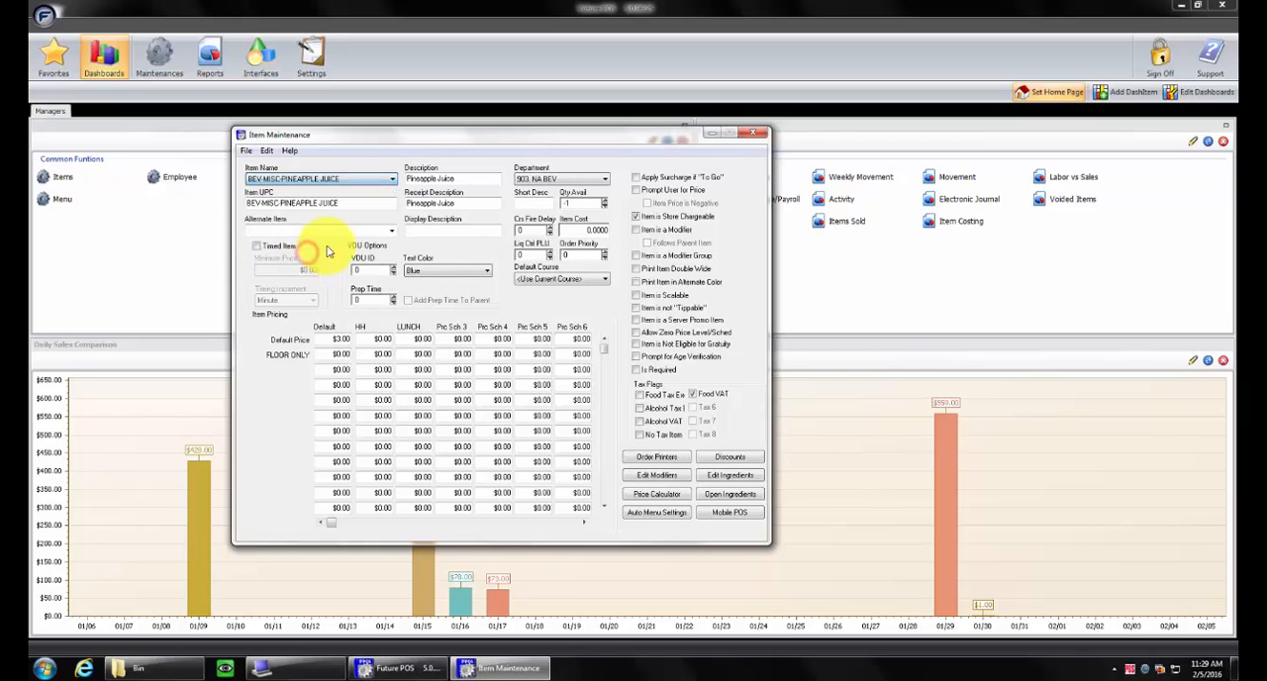
click(493, 180)
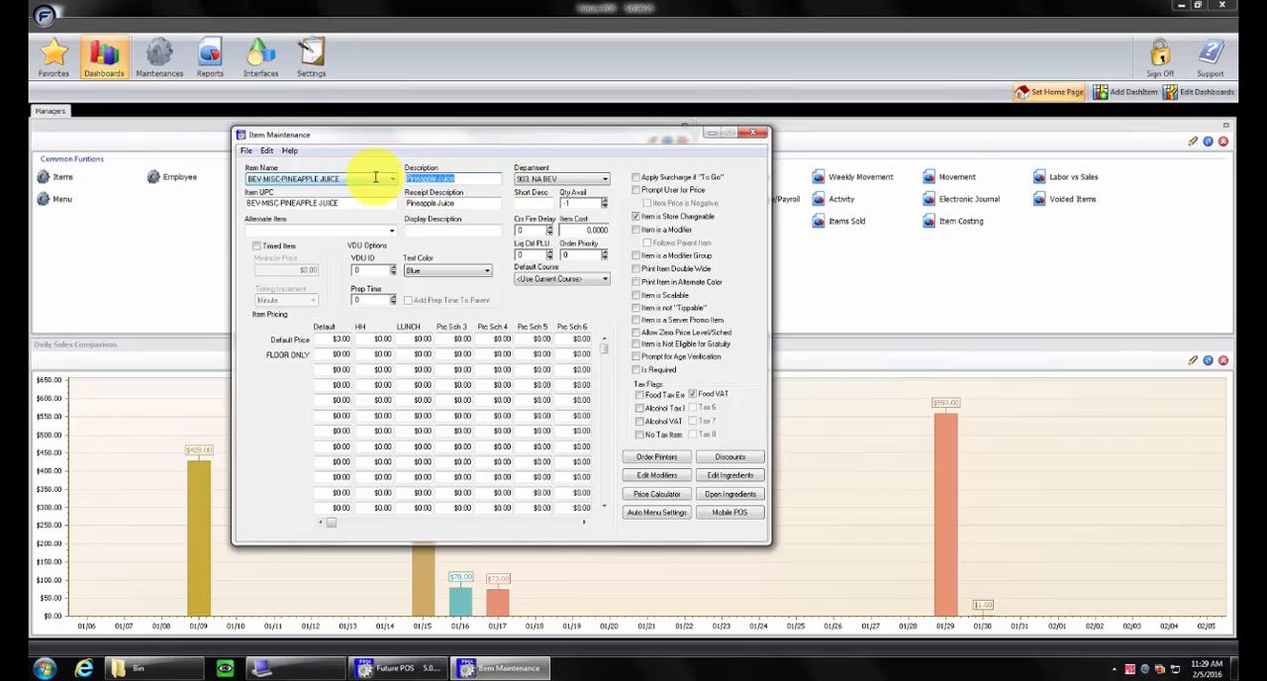
text(Pomegranate)
drag(455, 180, 396, 181)
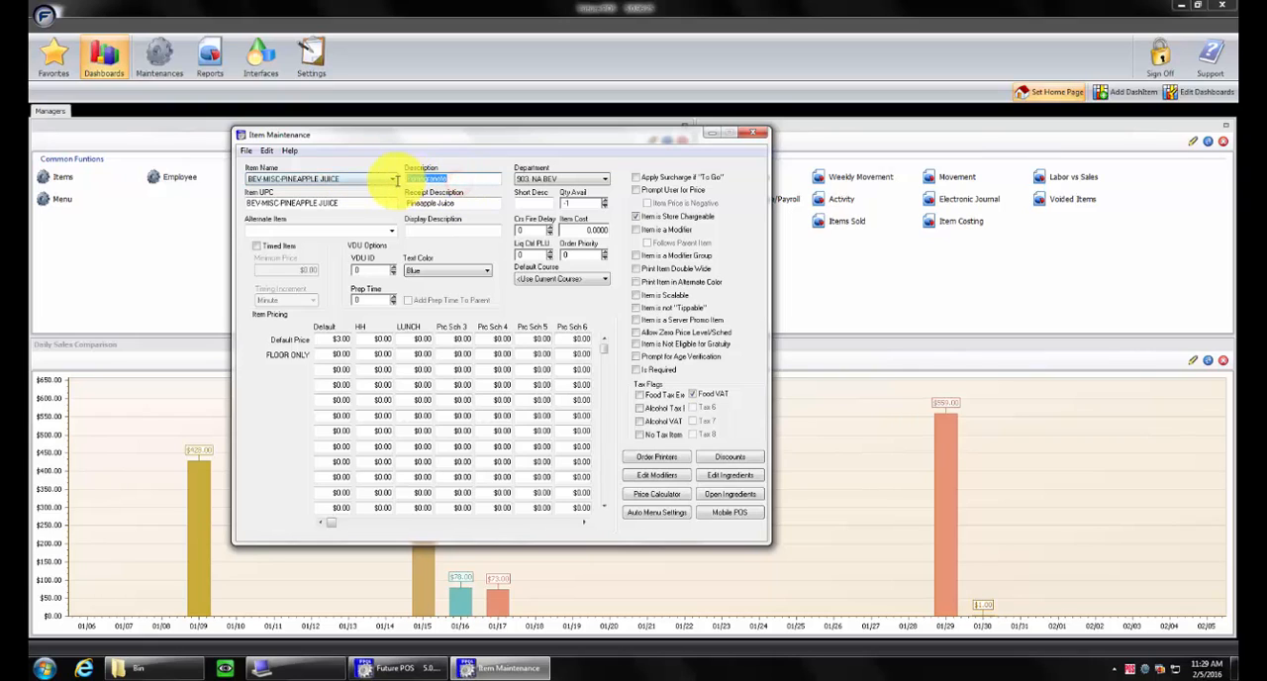
key(ctrl+c)
drag(467, 203, 376, 204)
key(ctrl+v)
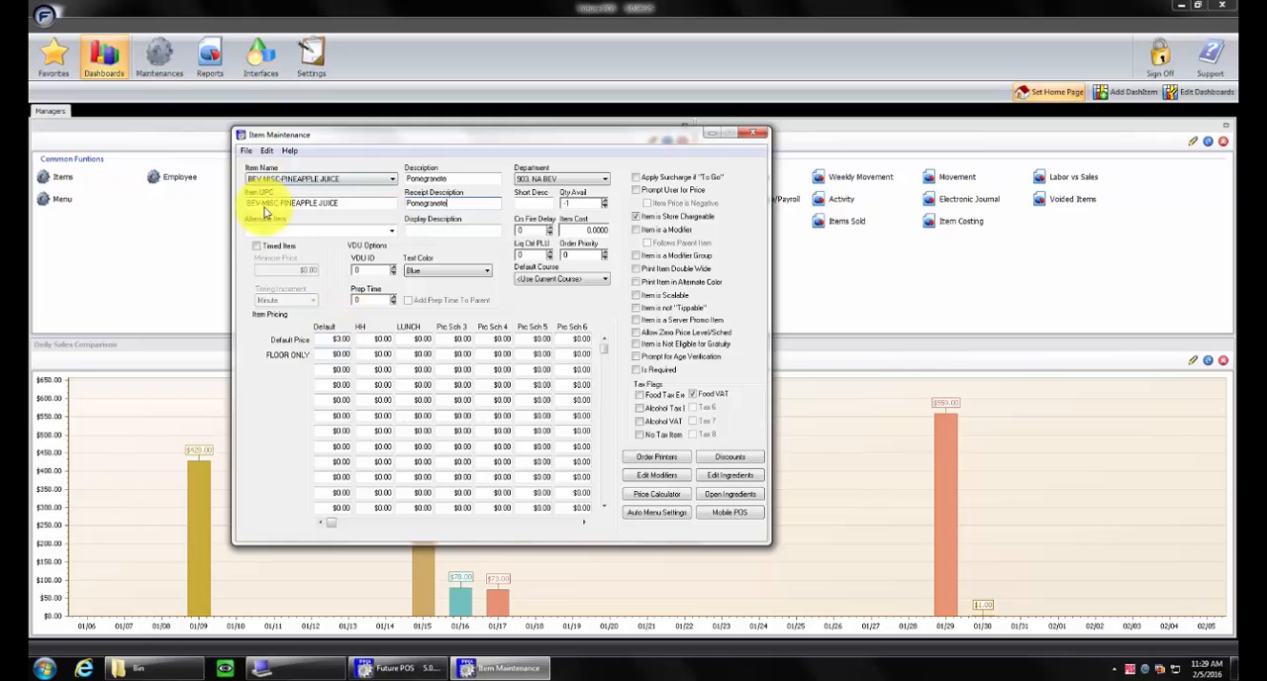
Set the default price to $4.00 and save the record as a new item named BEV-MISC-POMEGRANETE
click(329, 338)
text(4.0)
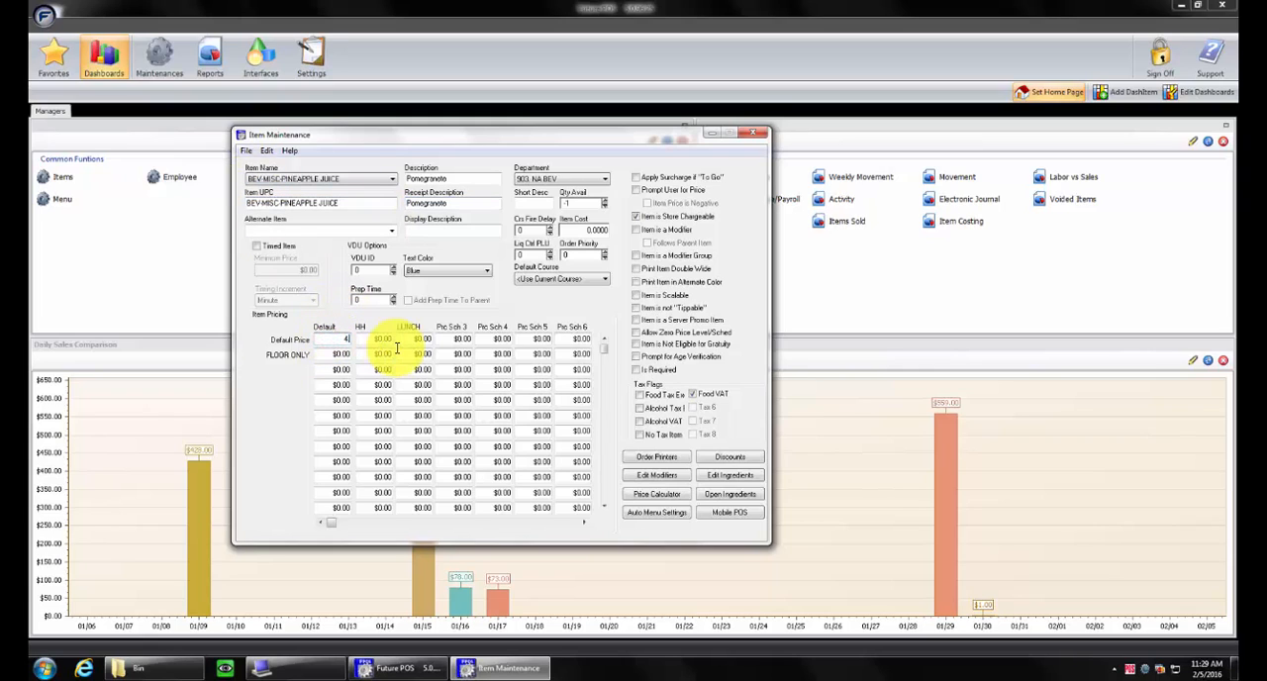
click(246, 151)
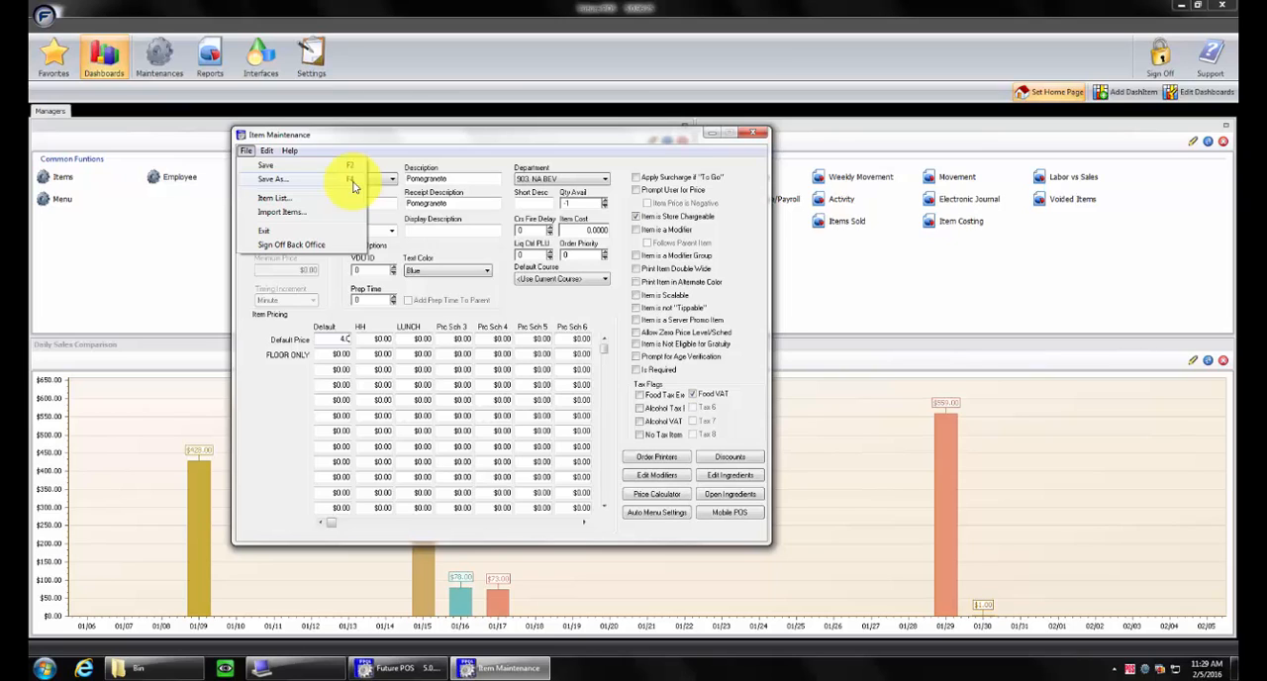
click(351, 180)
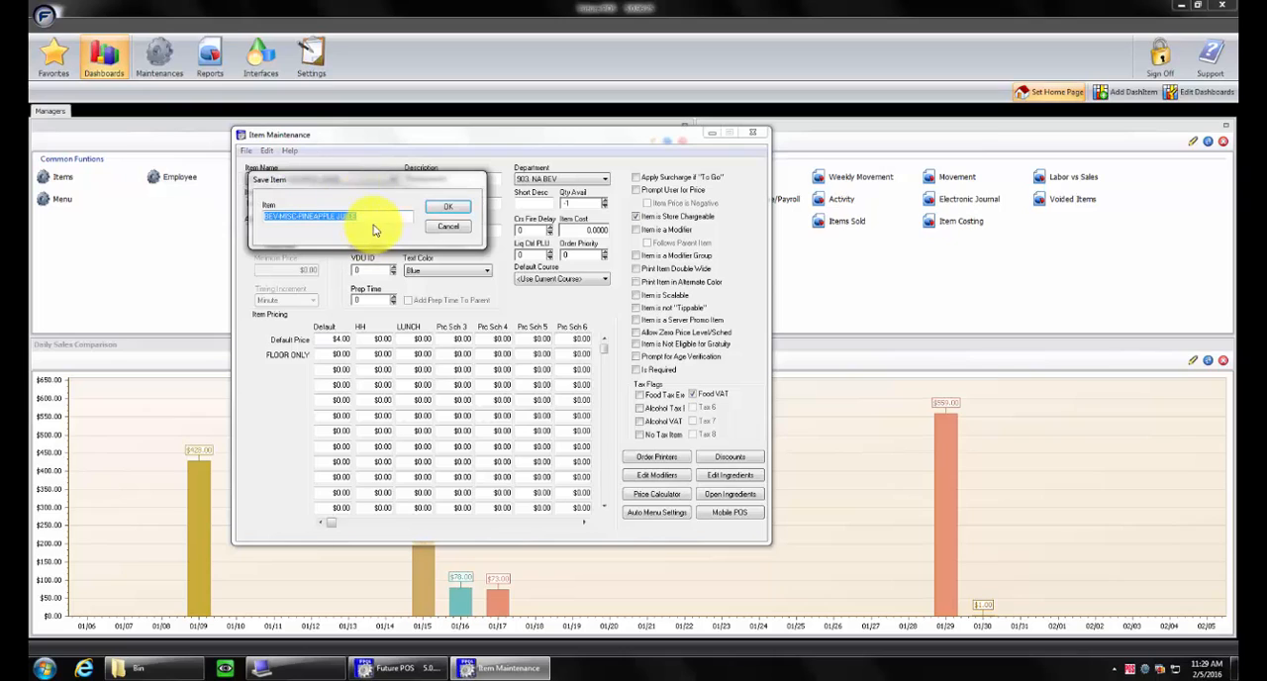
click(376, 216)
key(BackSpace)
key(BackSpace)
key(BackSpace)
key(BackSpace)
key(BackSpace)
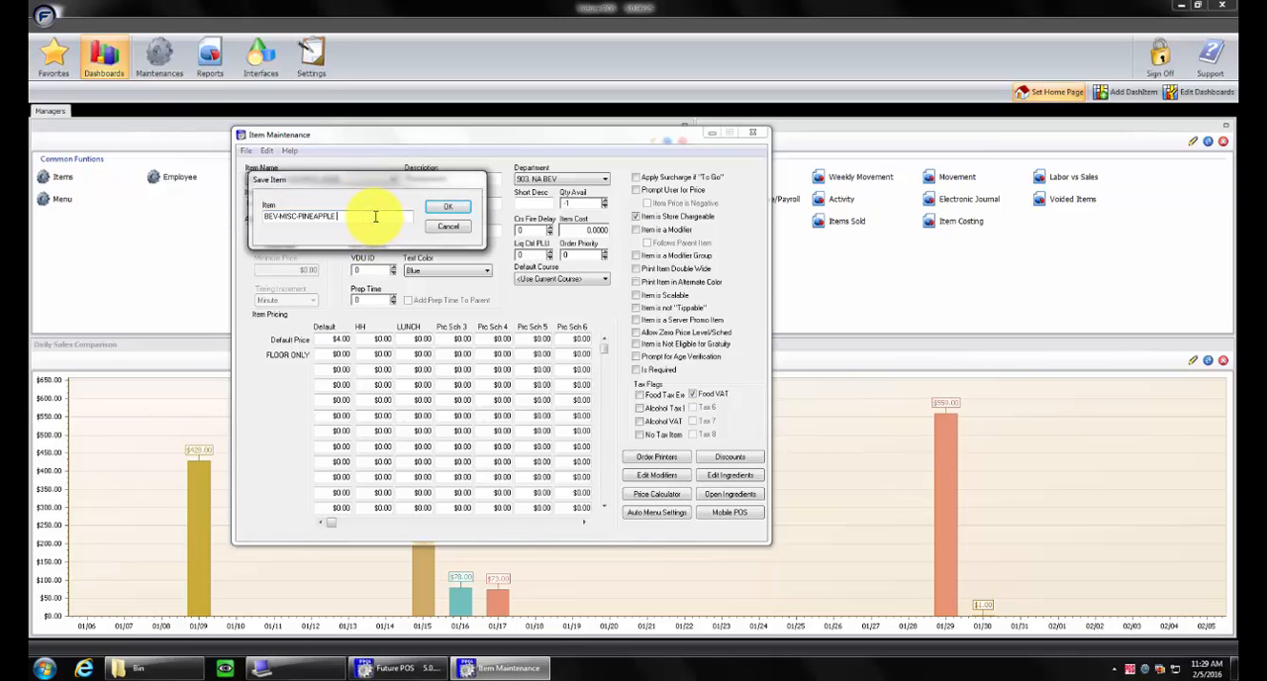
key(BackSpace)
key(BackSpace)
key(BackSpace)
key(BackSpace)
key(BackSpace)
key(BackSpace)
key(BackSpace)
key(BackSpace)
key(BackSpace)
key(BackSpace)
key(BackSpace)
text(-POMEGRANETE)
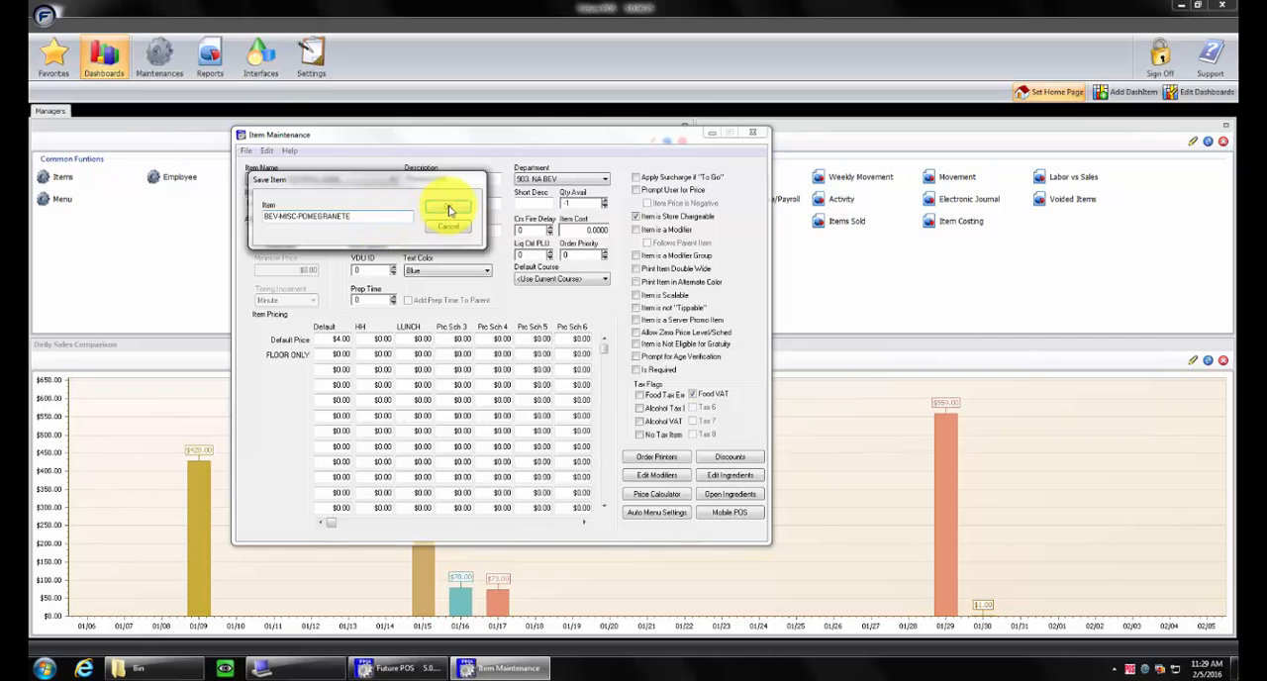
click(448, 206)
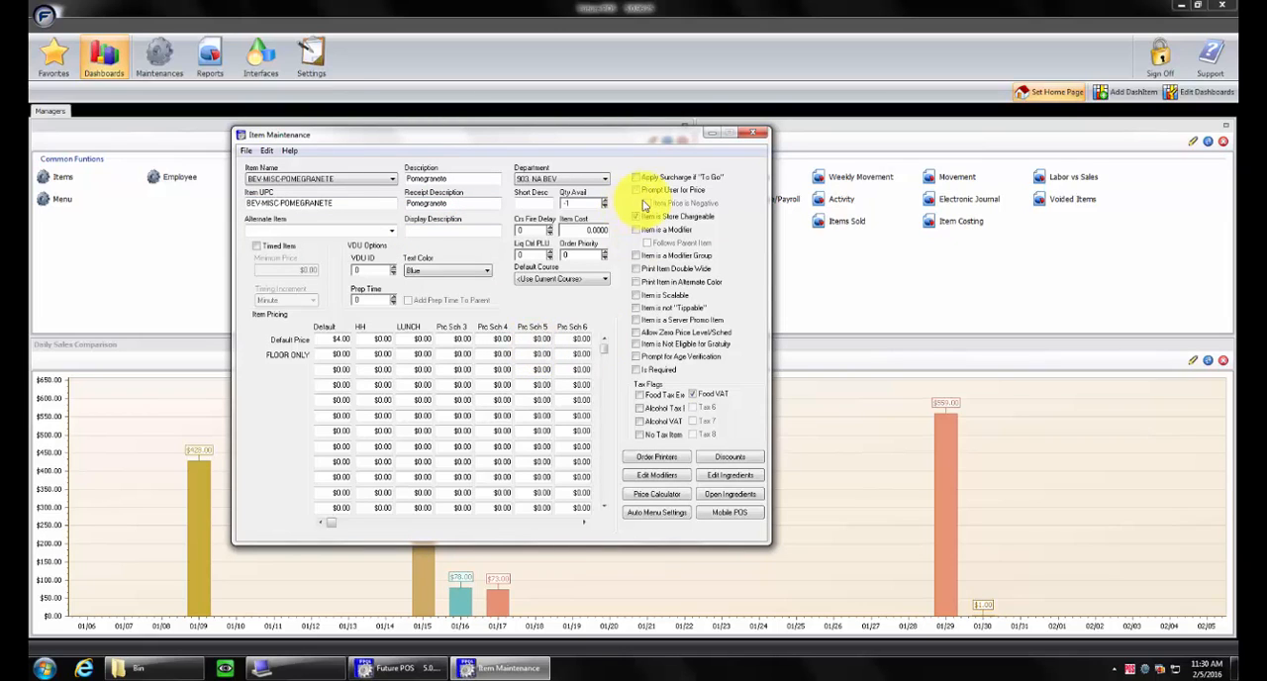
Minimize Item Maintenance and open Menu maintenance from the manager dashboard's common functions
click(713, 134)
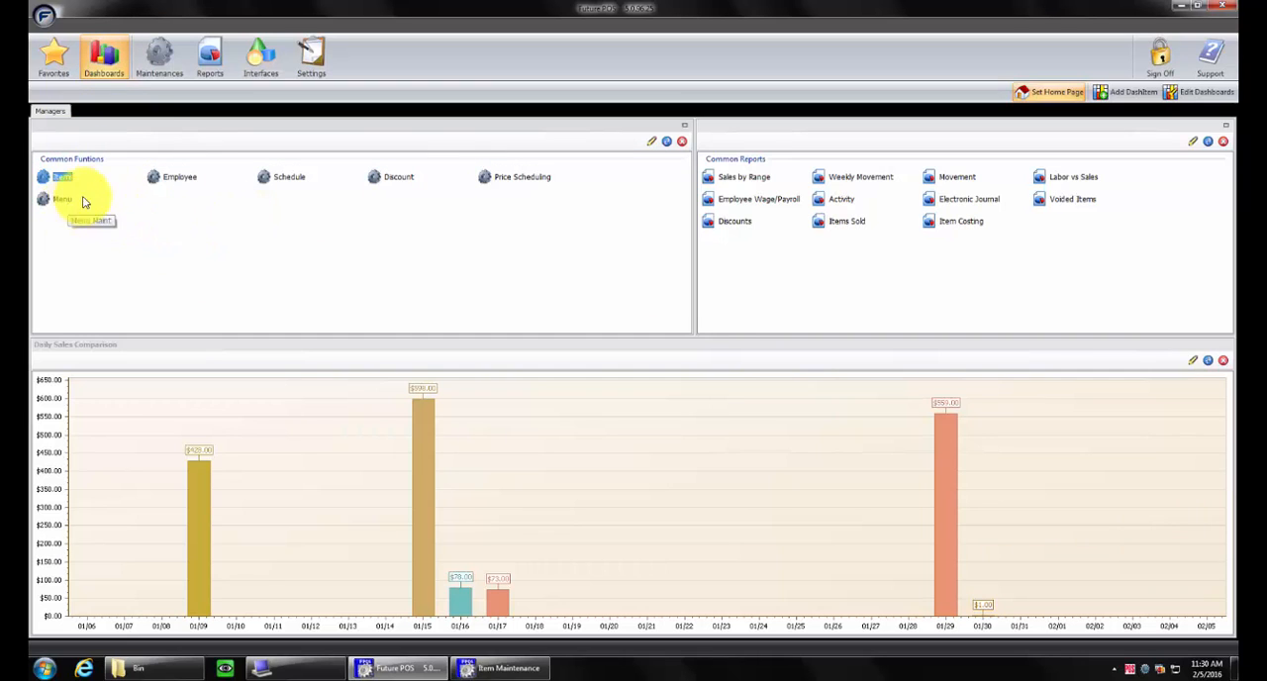
click(154, 68)
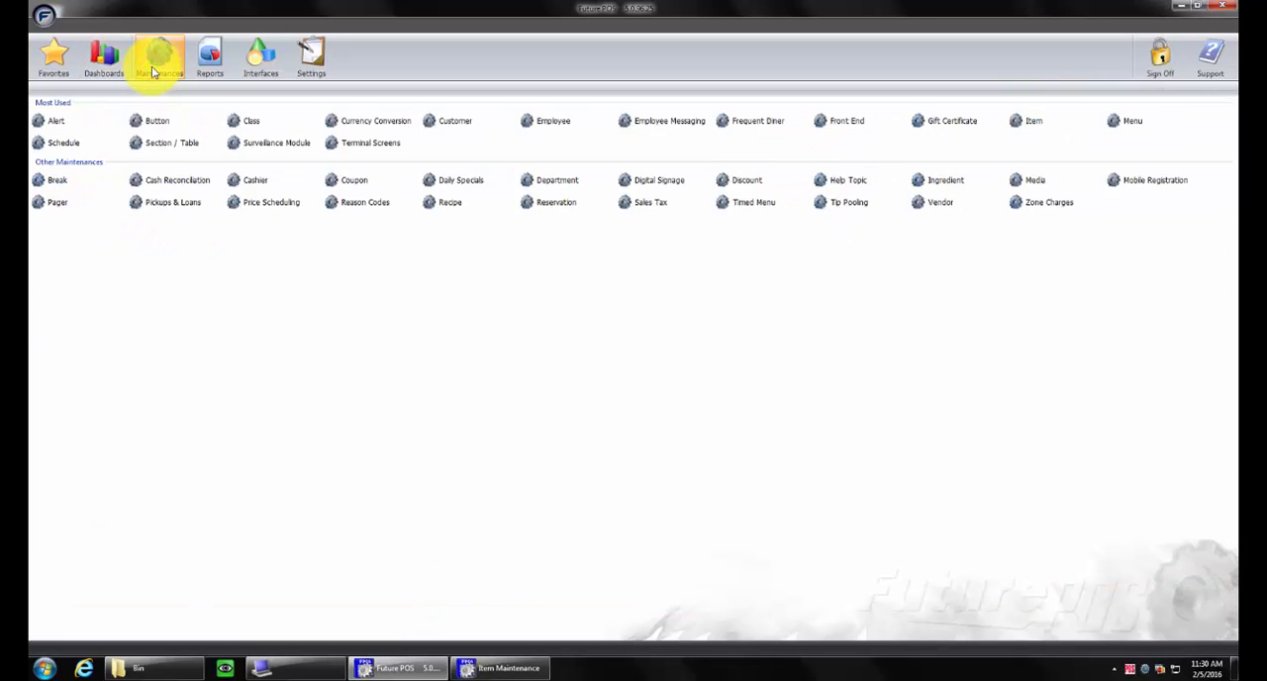
click(1134, 121)
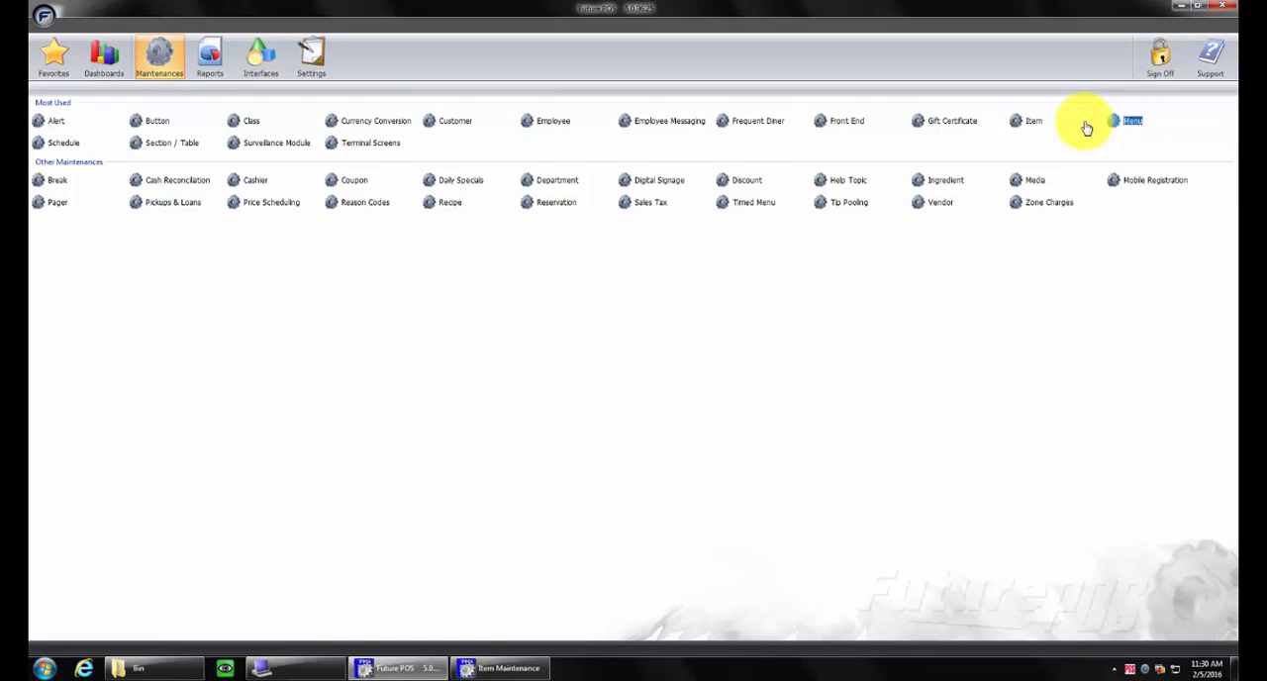
click(106, 49)
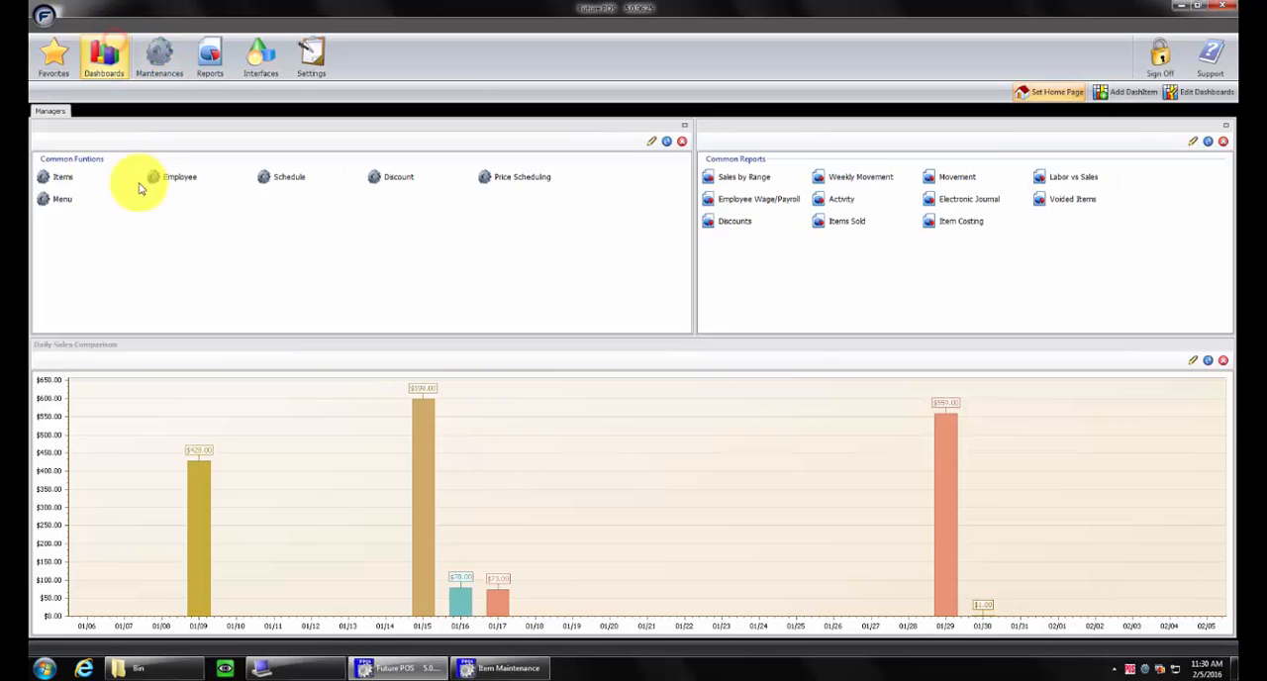
click(65, 198)
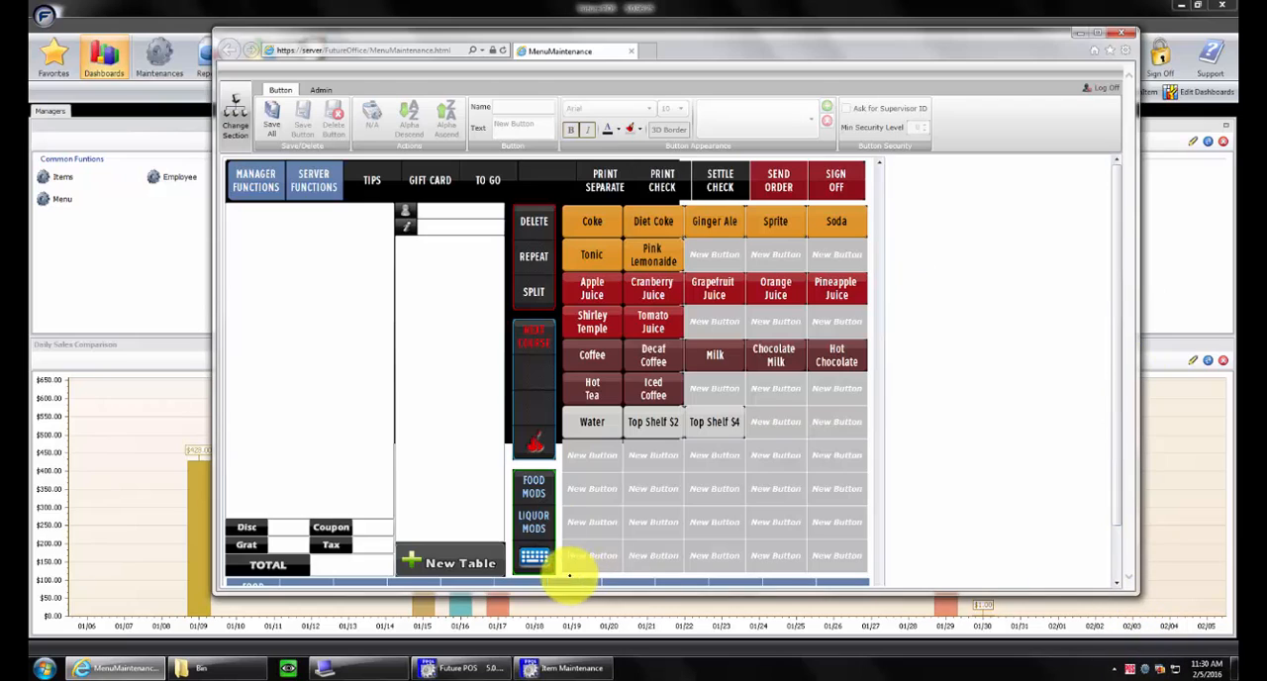
Enlarge the Menu Maintenance window downward until the whole NA Beverage layout is displayed
click(669, 428)
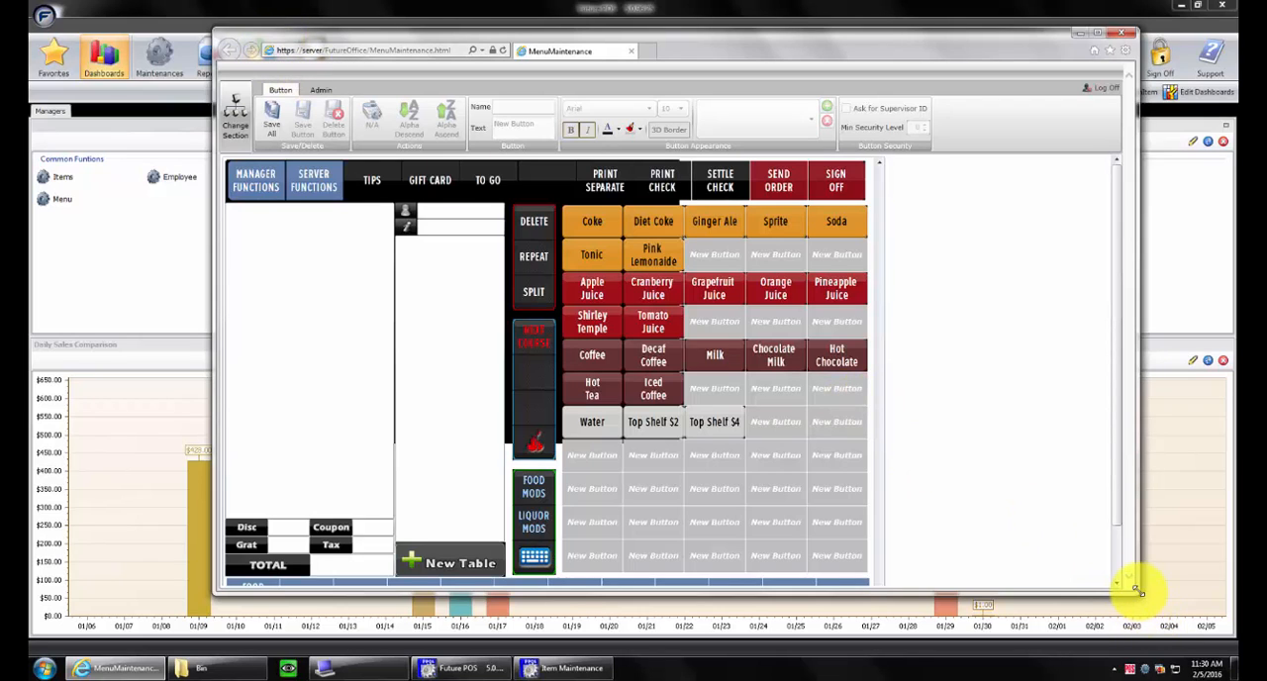
drag(1134, 594, 1132, 679)
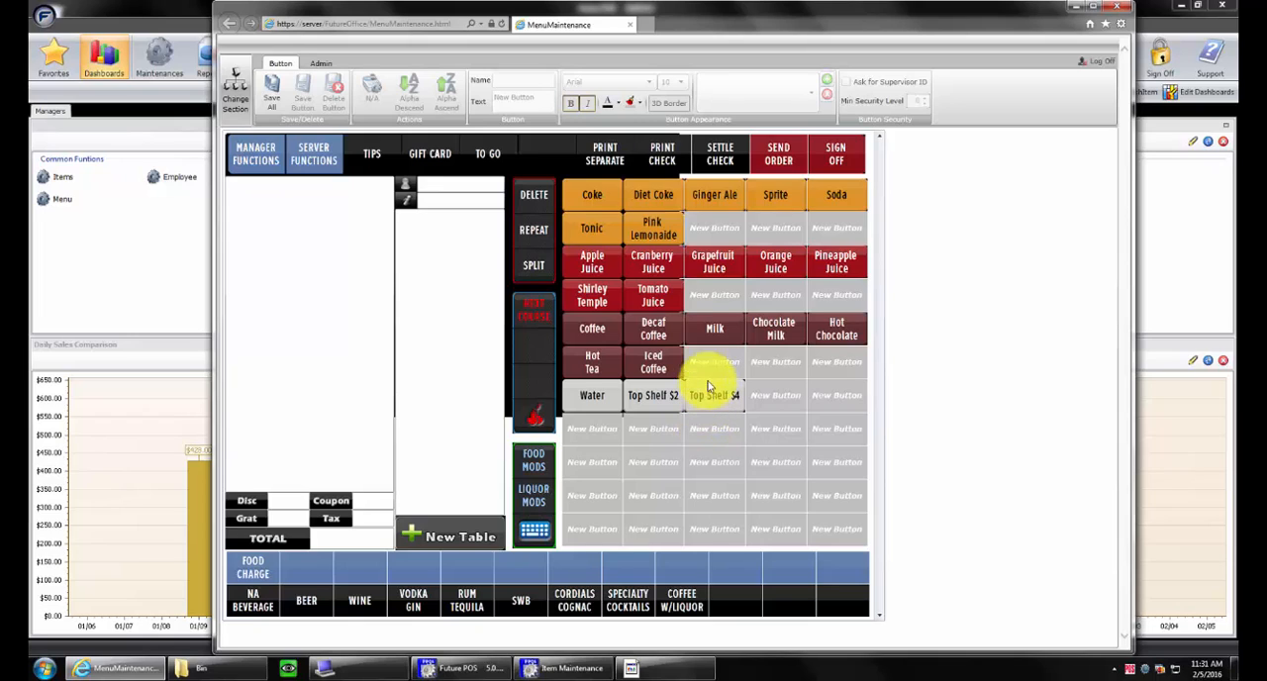
click(722, 229)
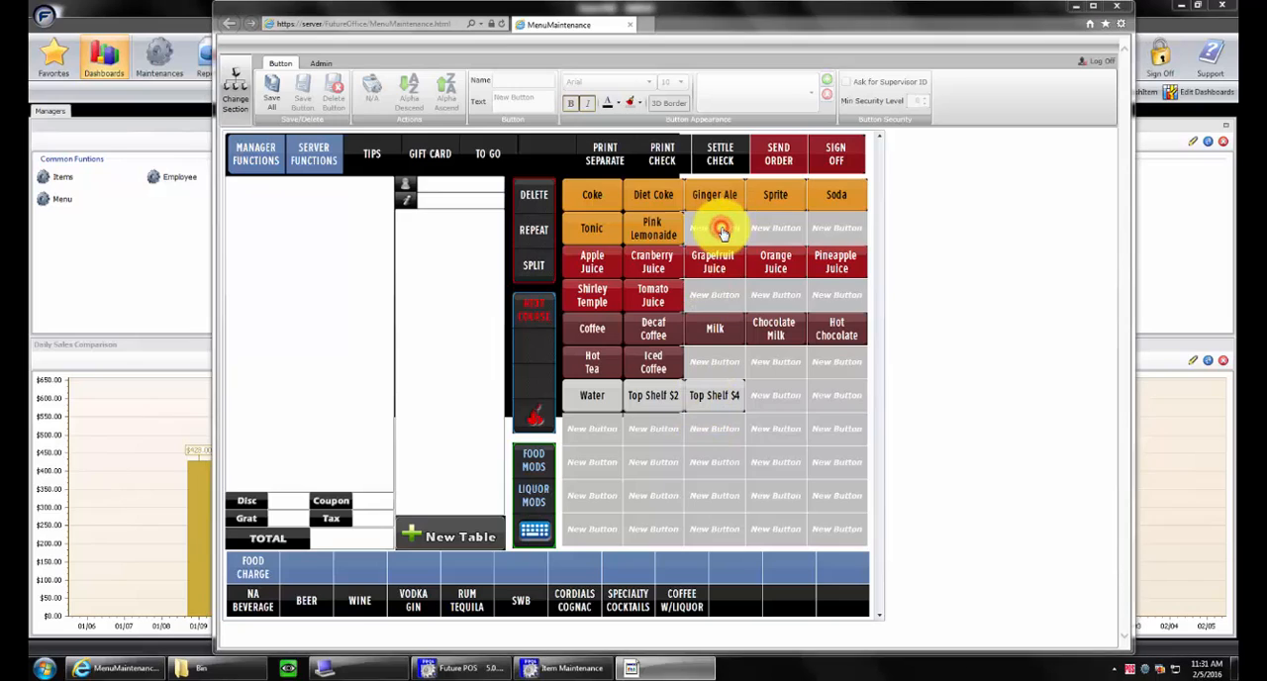
click(730, 219)
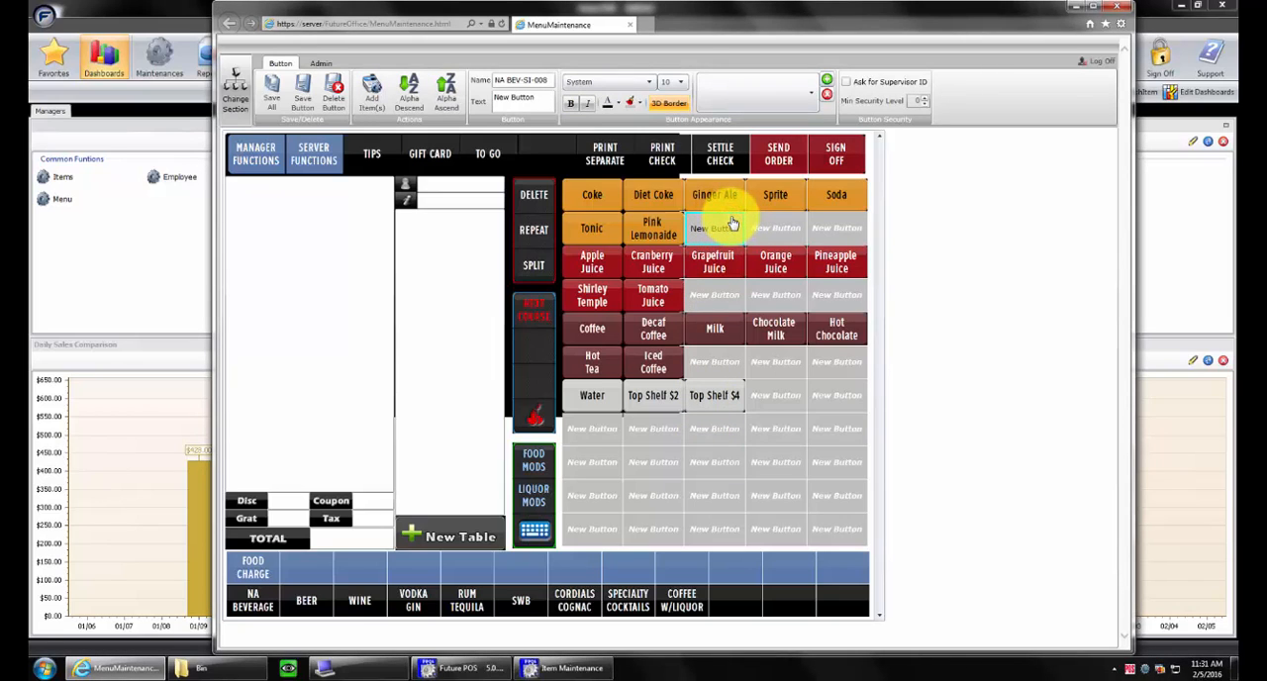
double_click(741, 223)
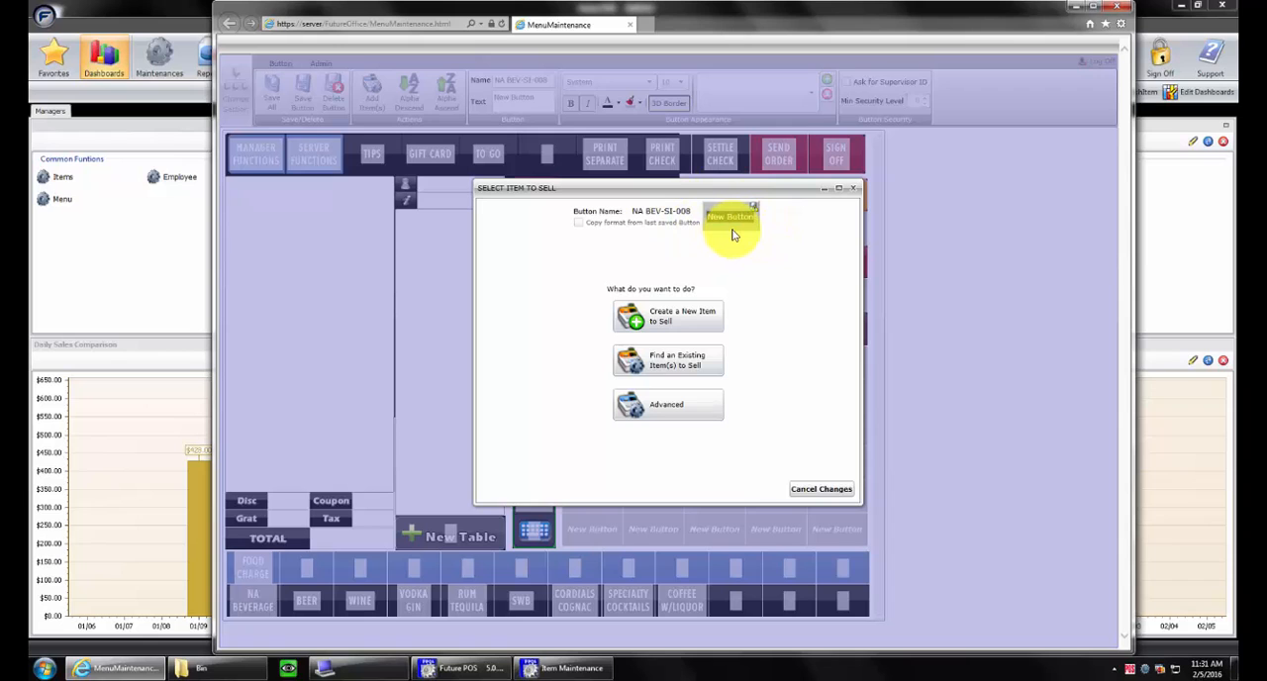
click(852, 188)
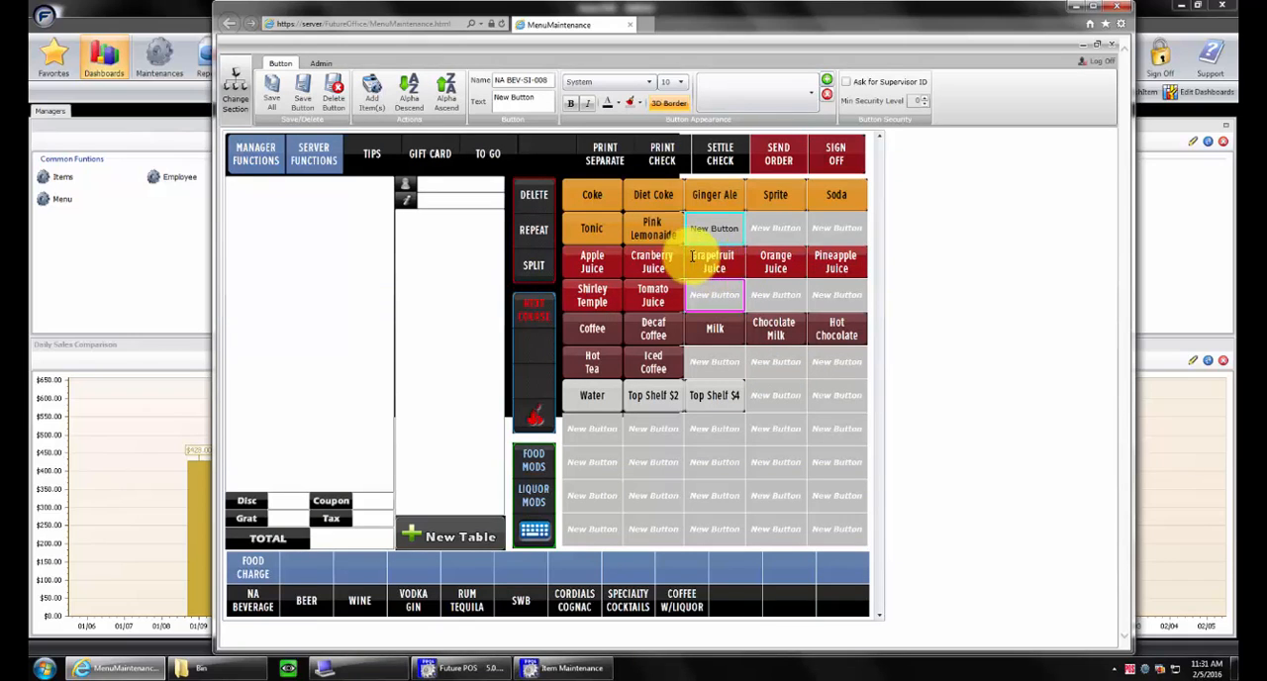
Move the Pink Lemonaide button two cells along its row and back to its original cell, saving all changes after each move
drag(681, 221, 763, 226)
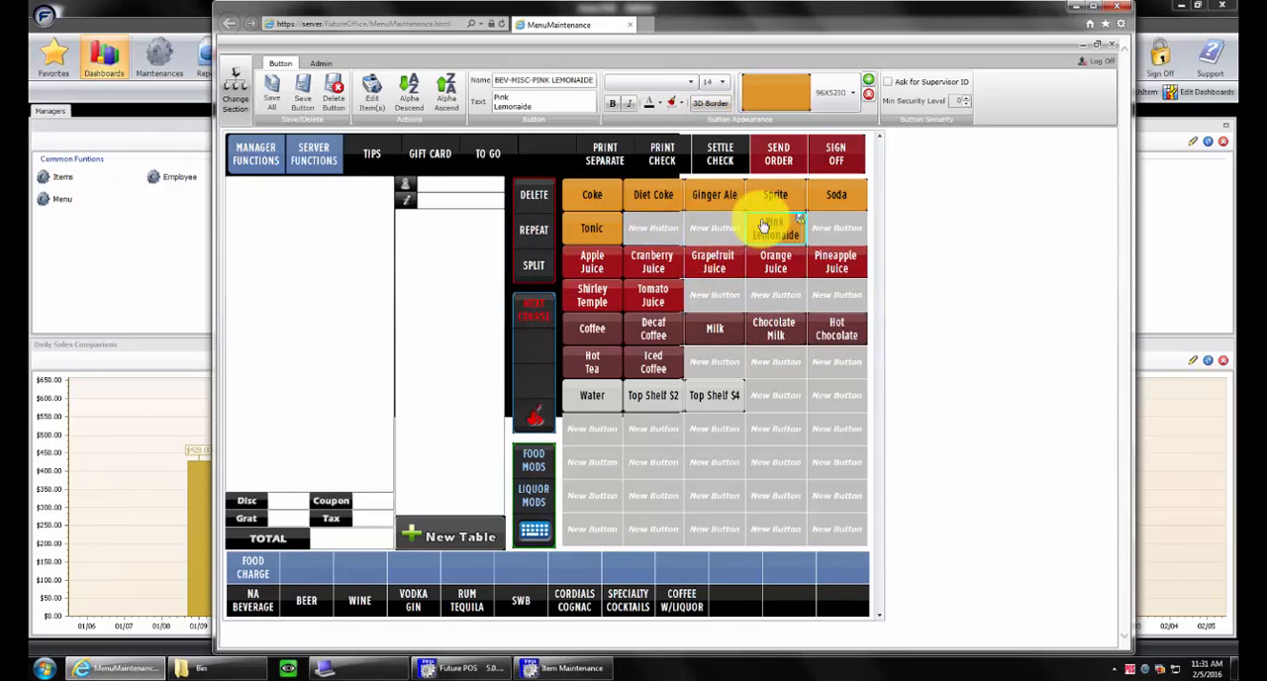
click(271, 90)
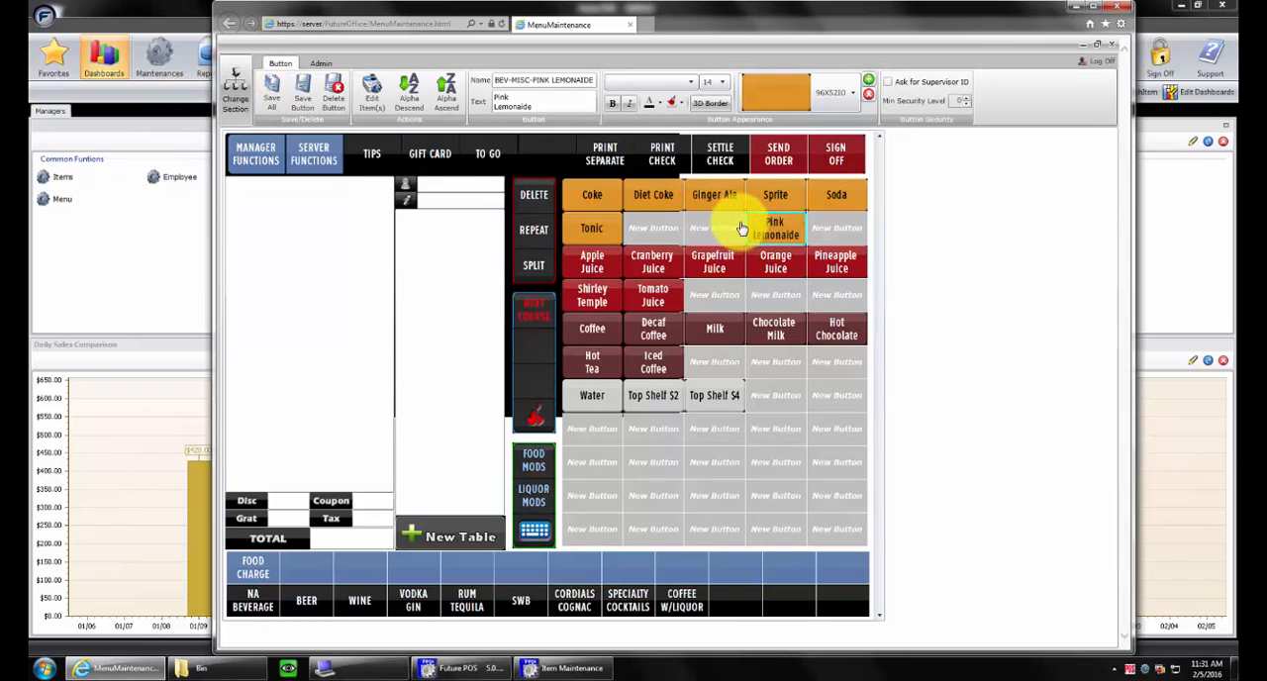
drag(750, 220, 657, 232)
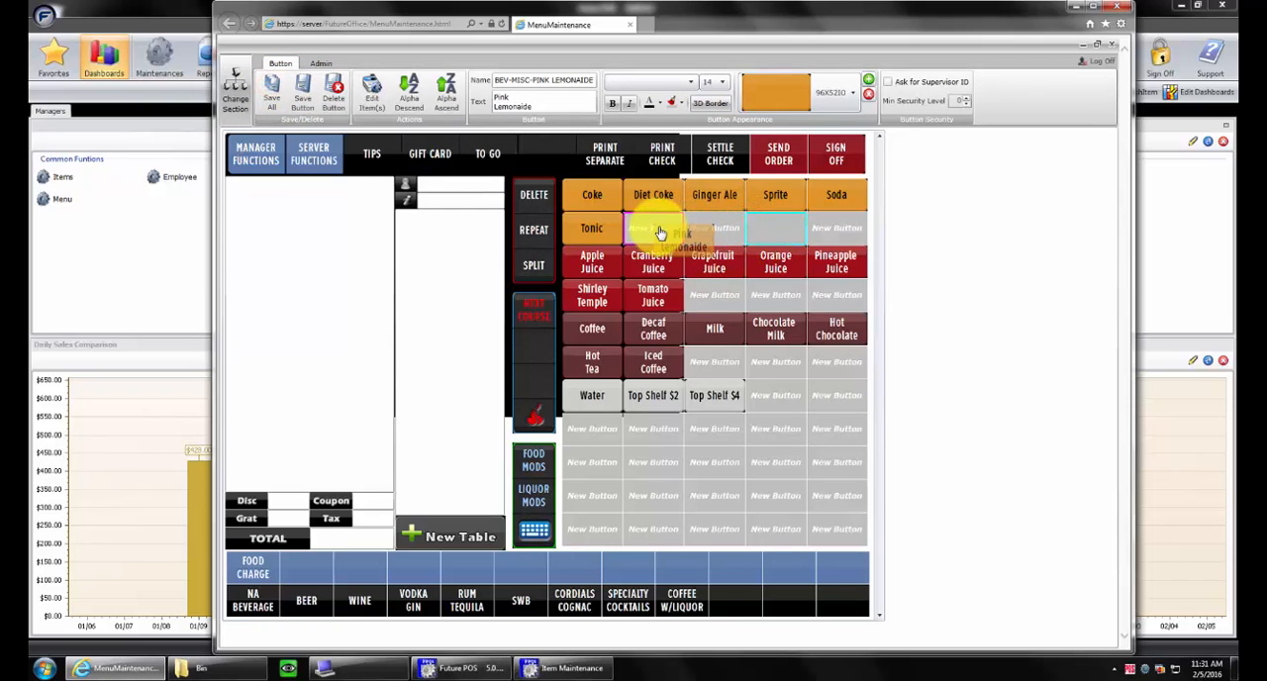
click(269, 91)
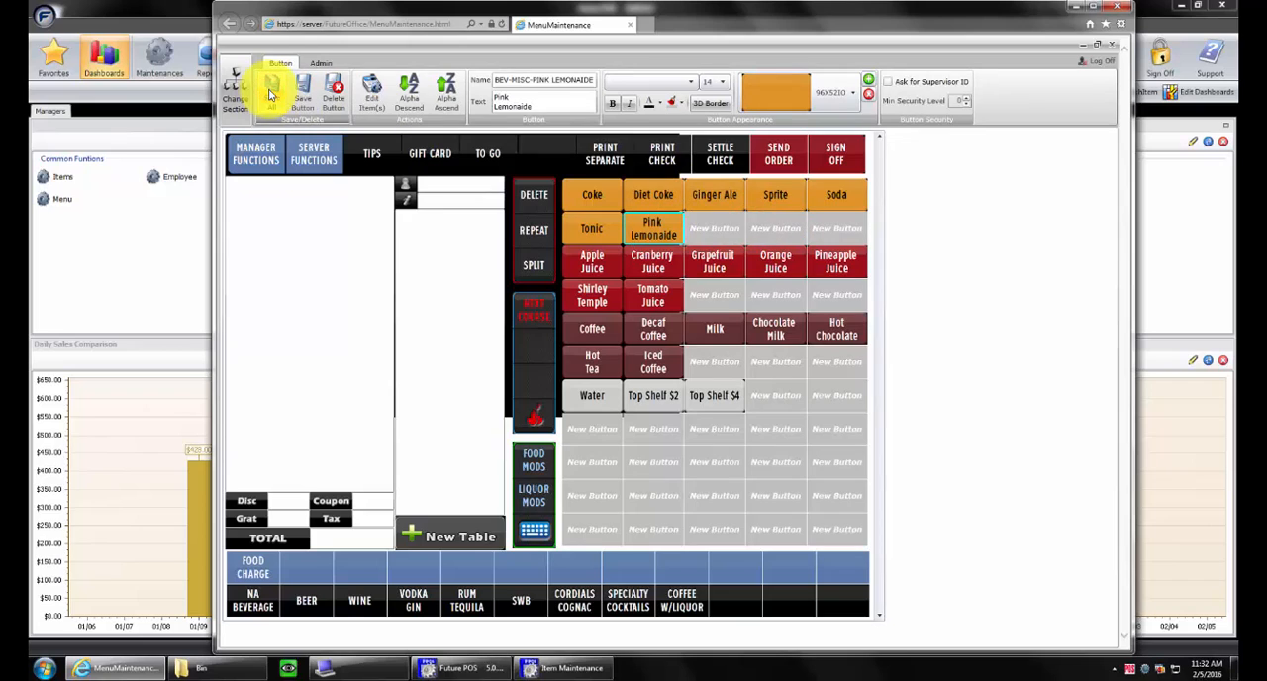
Start assigning an existing item to the empty button beside Pink Lemonaide and search the departments for Dr
click(733, 224)
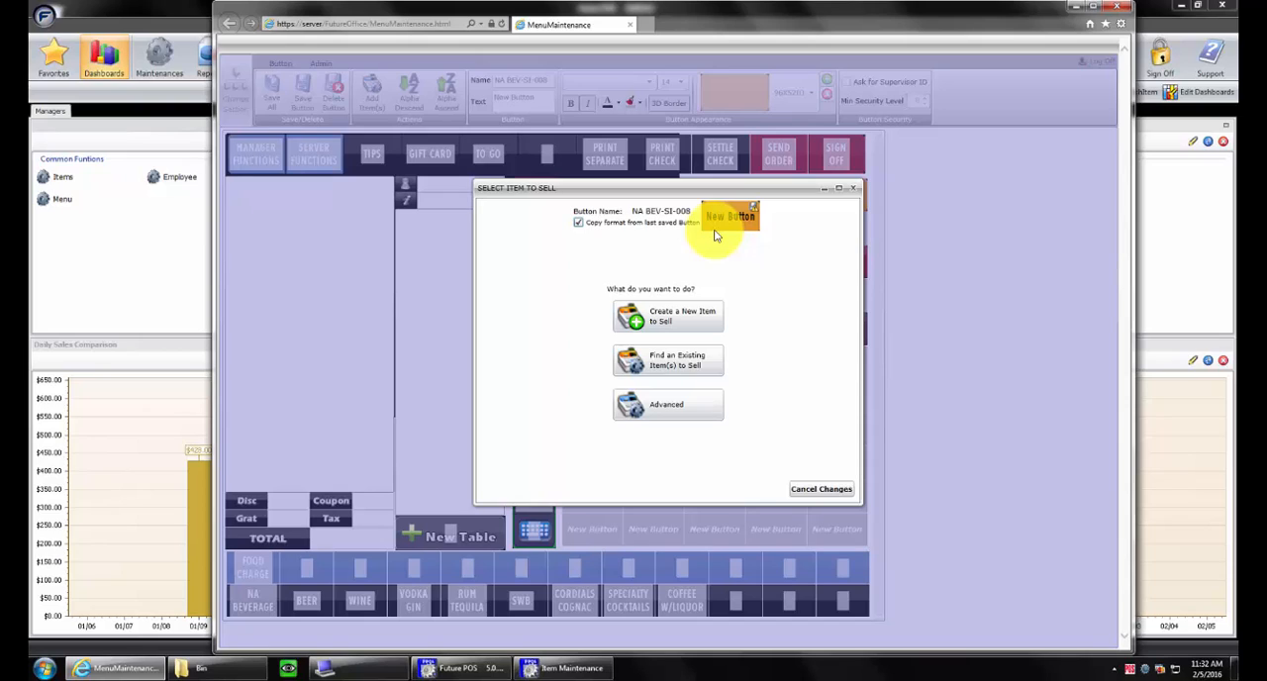
click(670, 362)
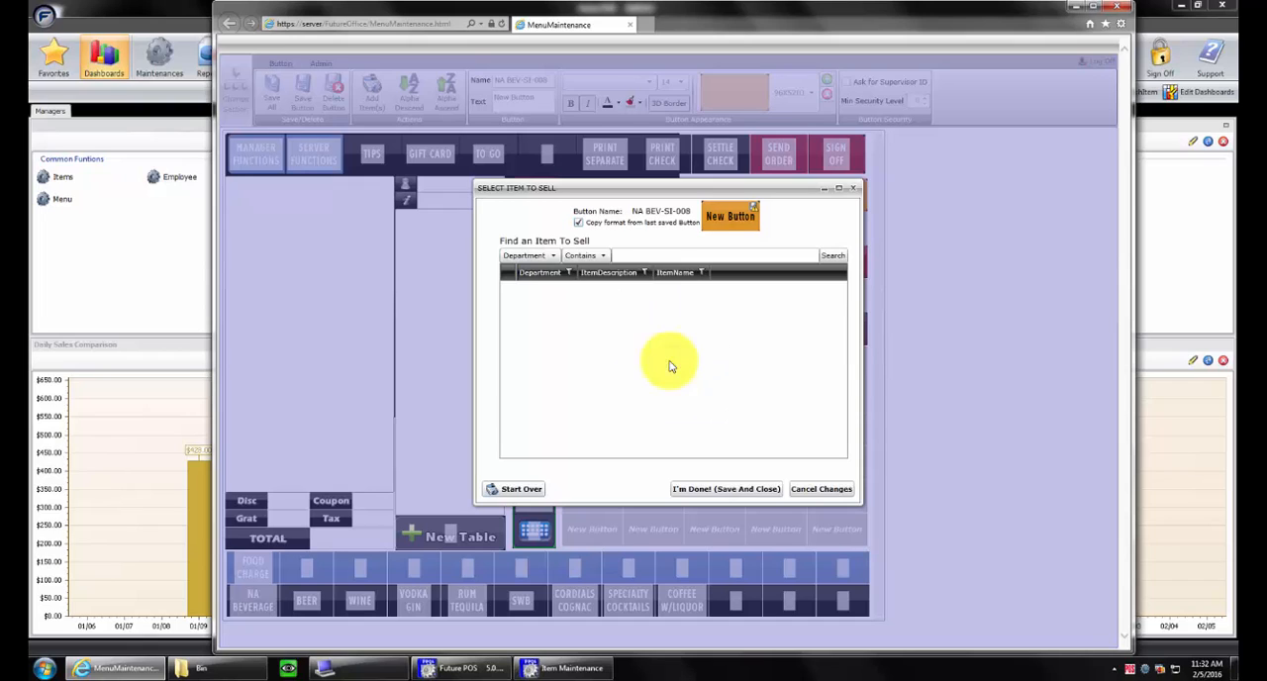
click(653, 255)
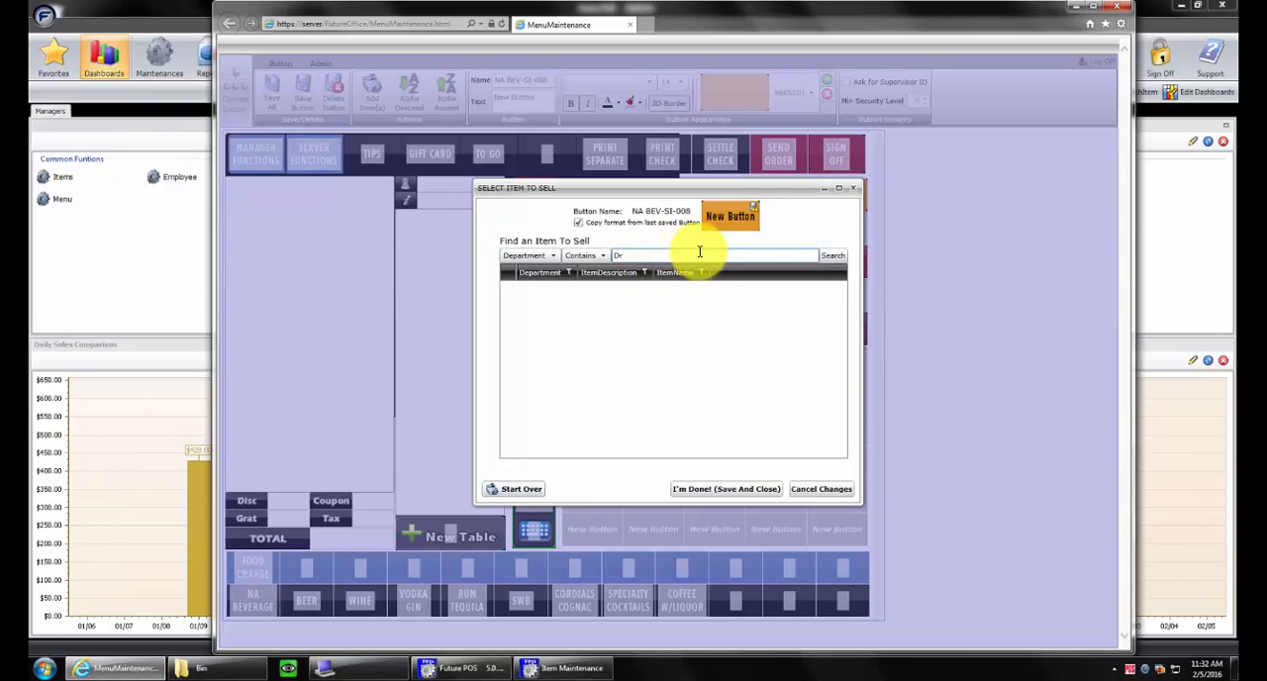
key(Return)
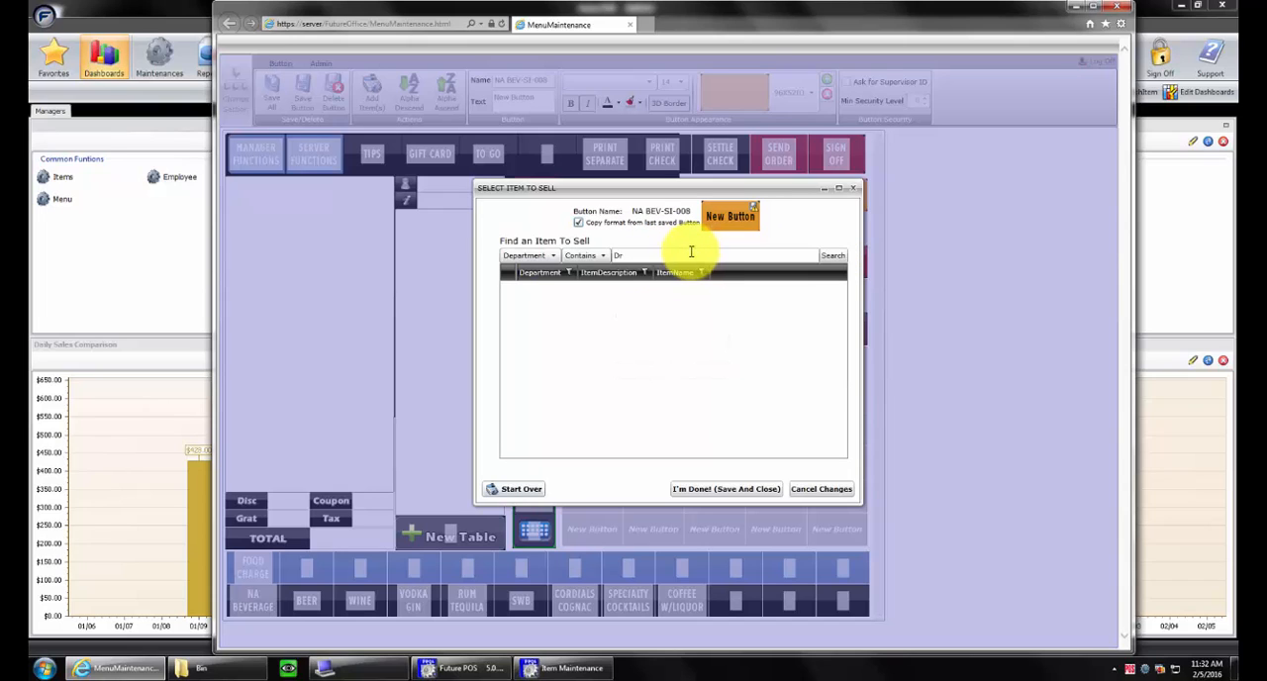
Search for items whose ItemName contains Dr and assign BEV-MISC-DR PEPPER to the button
click(635, 257)
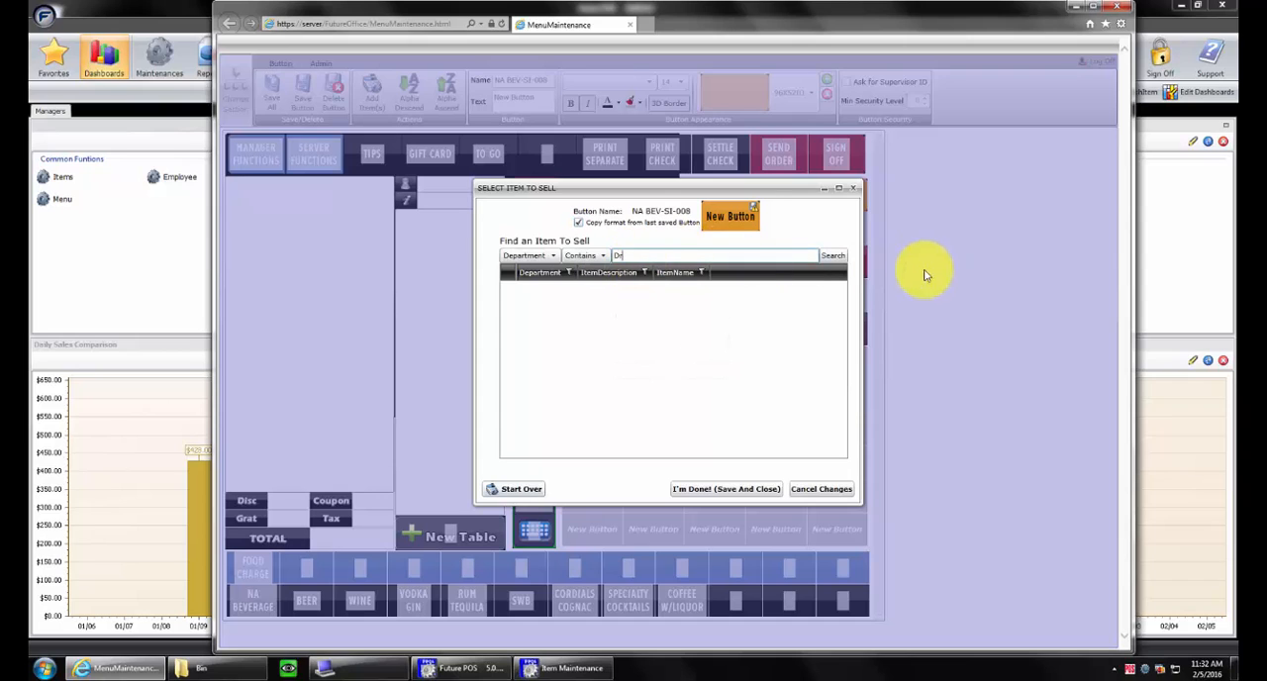
click(554, 257)
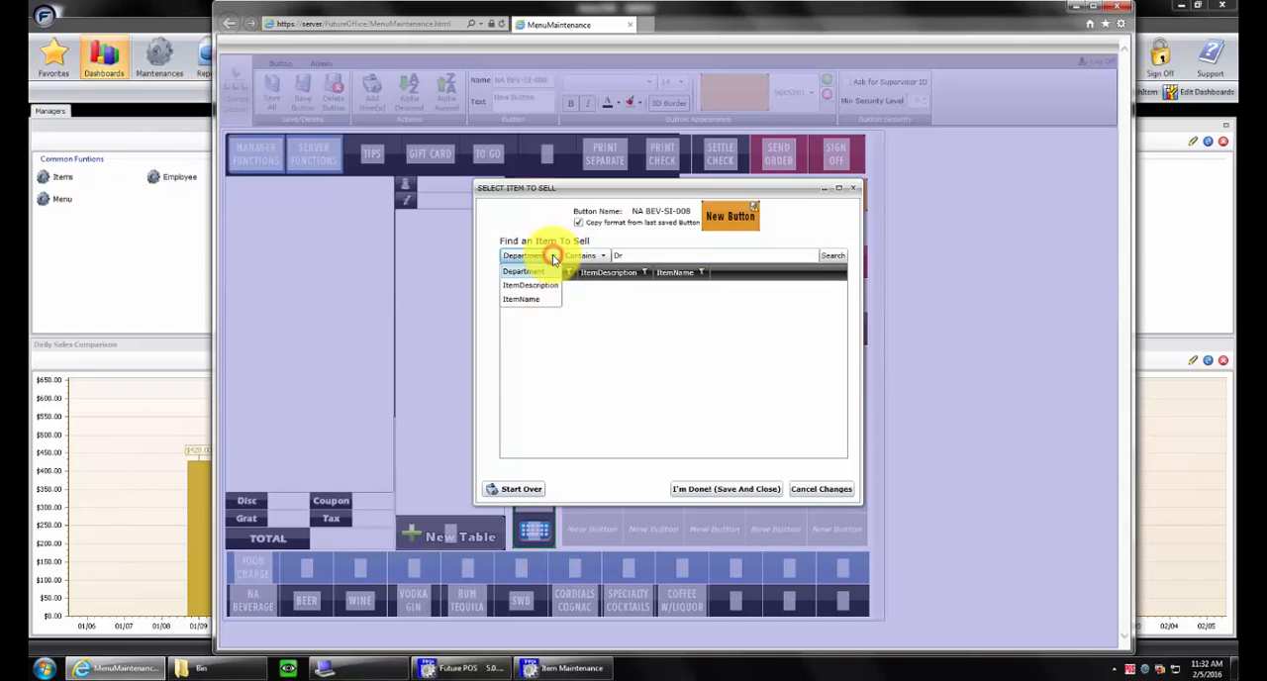
click(534, 299)
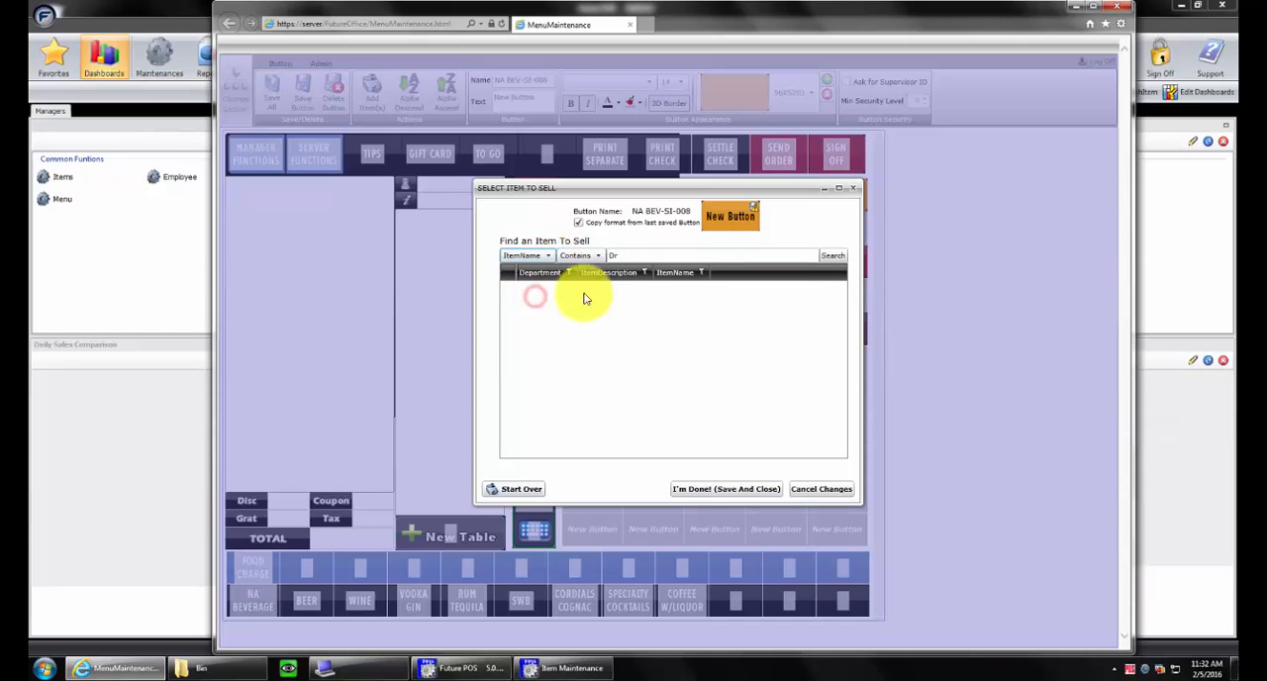
click(833, 259)
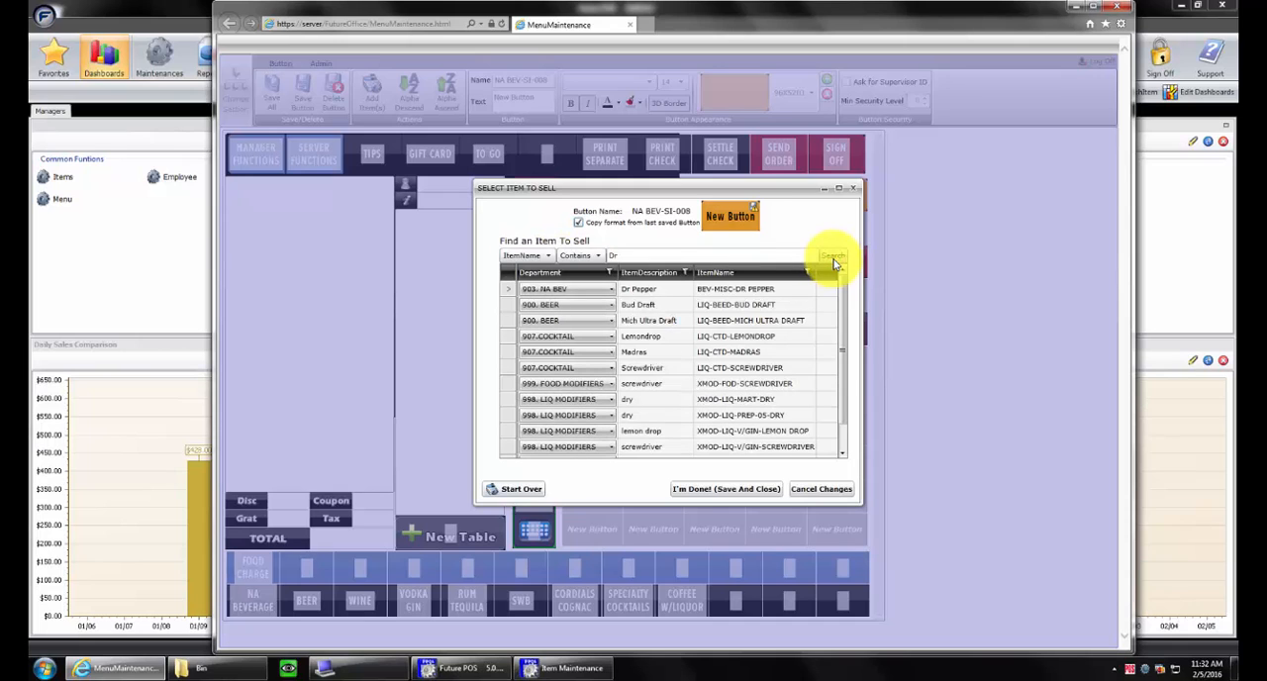
click(711, 290)
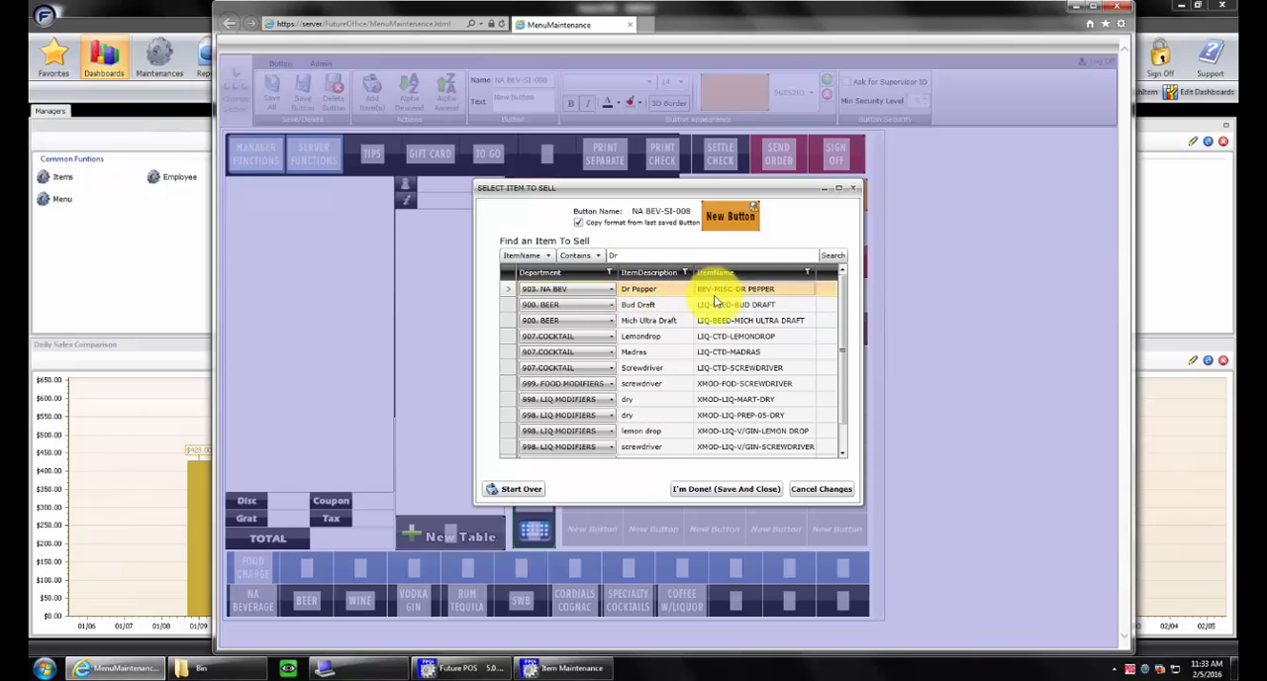
click(743, 490)
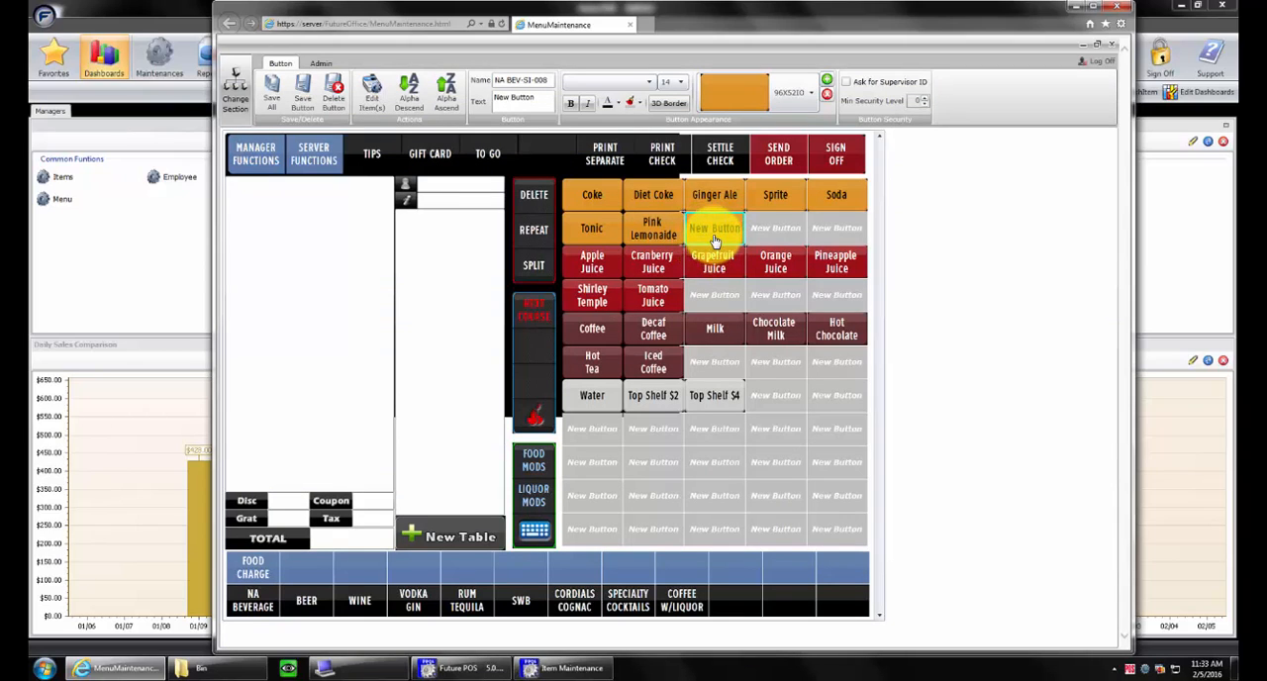
Label the new button Dr Pepper on two lines and save all changes
click(713, 228)
click(714, 228)
text(Dr)
key(Return)
text(pepper)
key(BackSpace)
key(BackSpace)
key(BackSpace)
key(BackSpace)
key(BackSpace)
key(BackSpace)
text(Pepper)
click(722, 236)
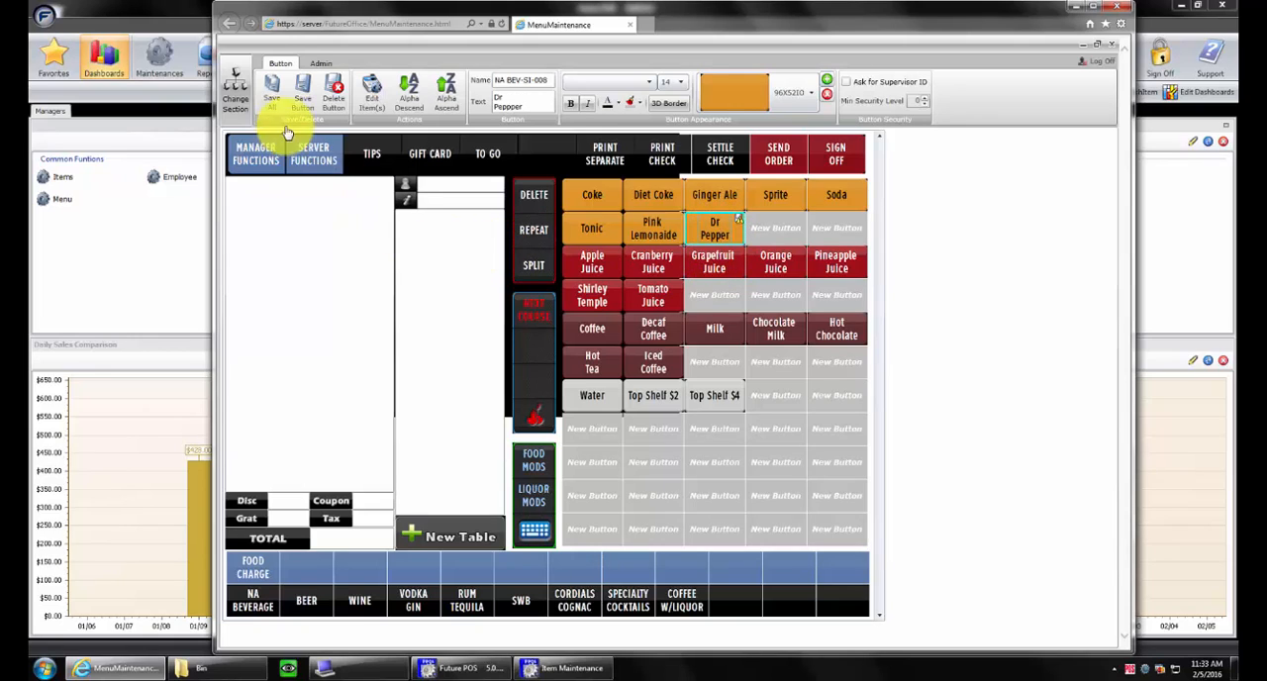
click(277, 87)
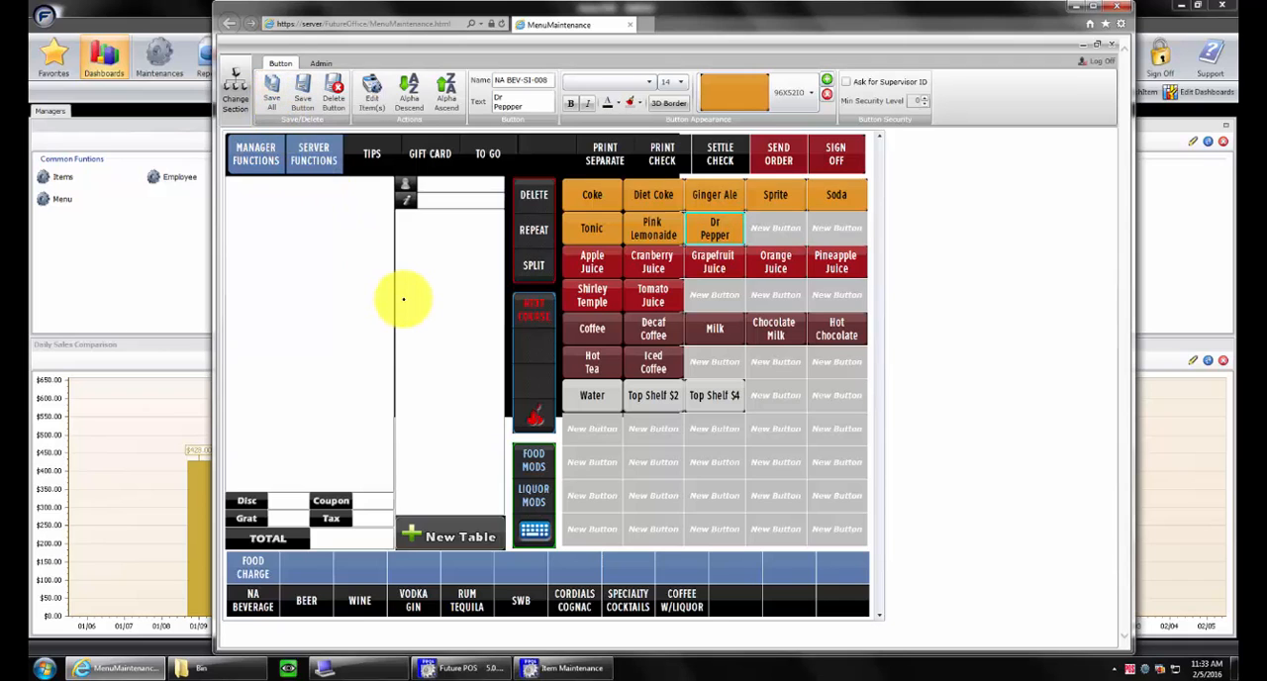
Switch to the POS order screen to check the NA Beverage buttons and return to Menu Maintenance
click(354, 667)
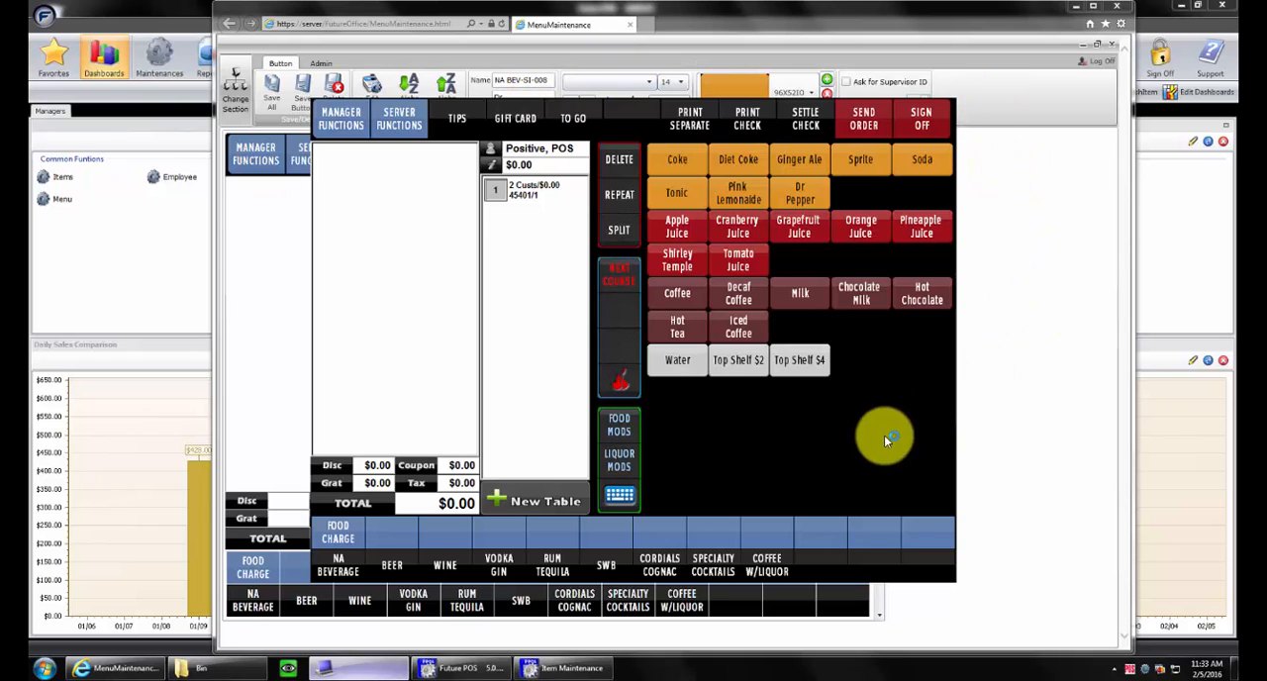
click(1005, 502)
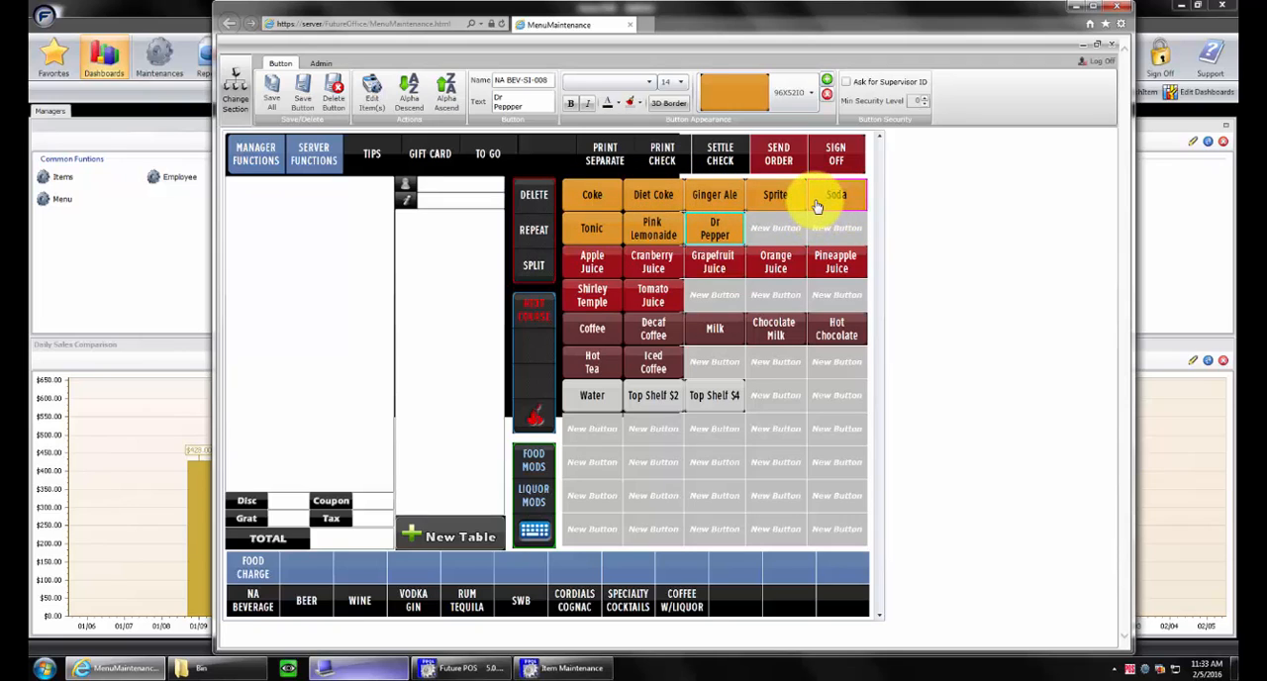
Move Soda into the cell below it and Dr Pepper into the vacated cell beside Sprite, and try moving Dr Pepper again before saving
drag(816, 204, 830, 238)
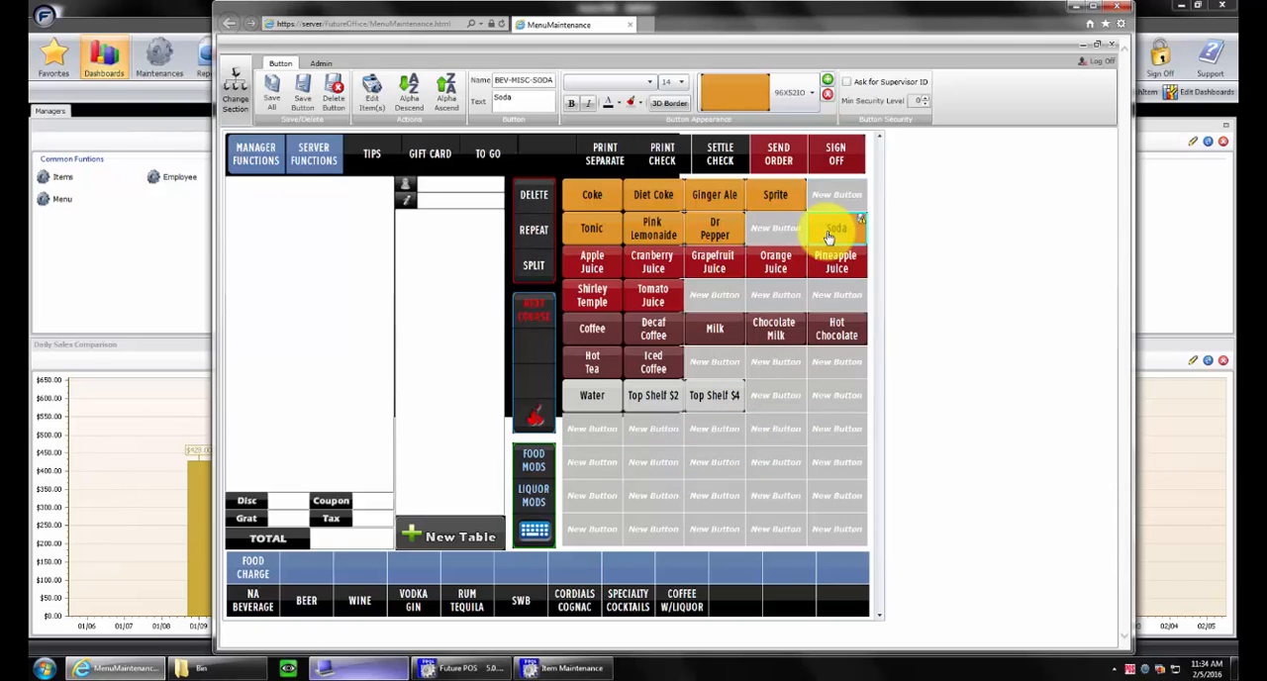
drag(738, 228, 840, 201)
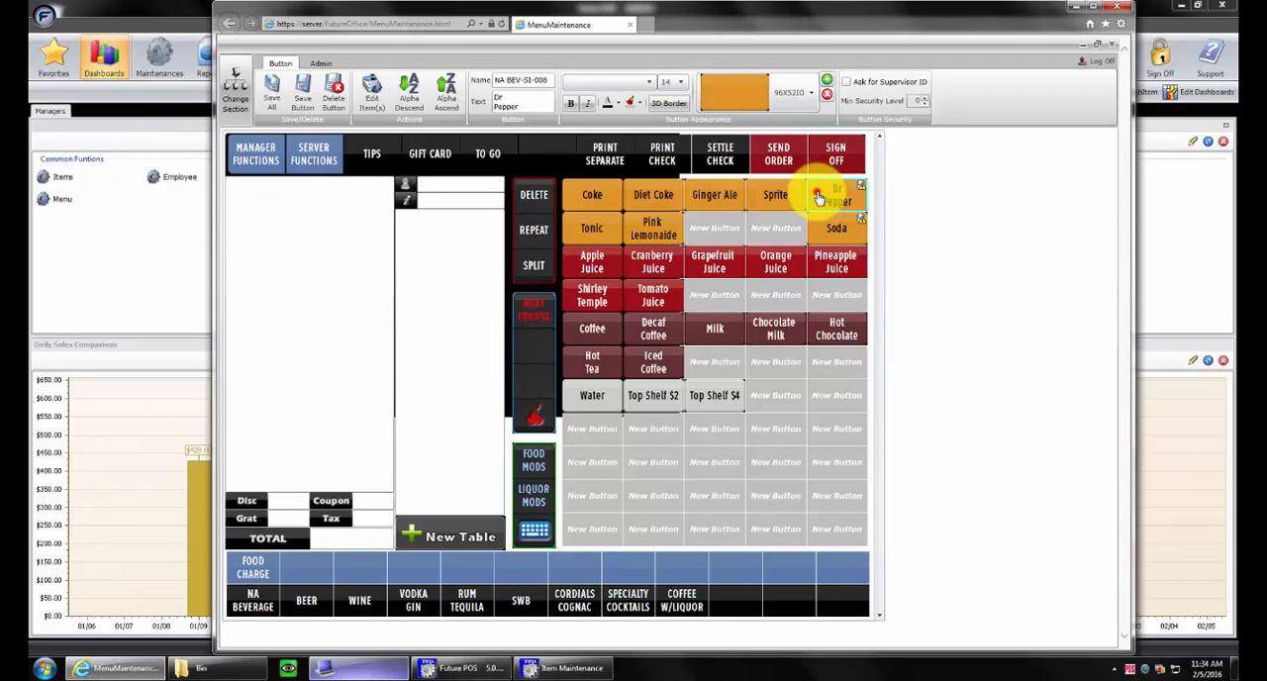
drag(817, 197, 784, 235)
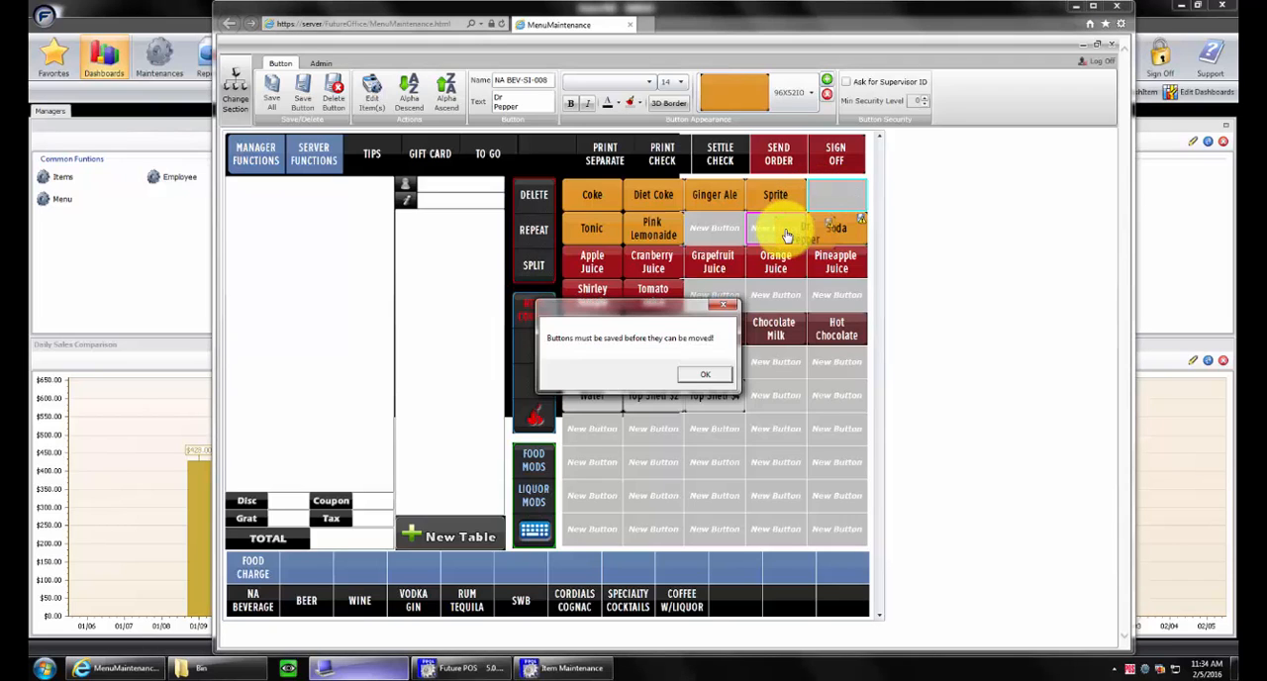
click(704, 374)
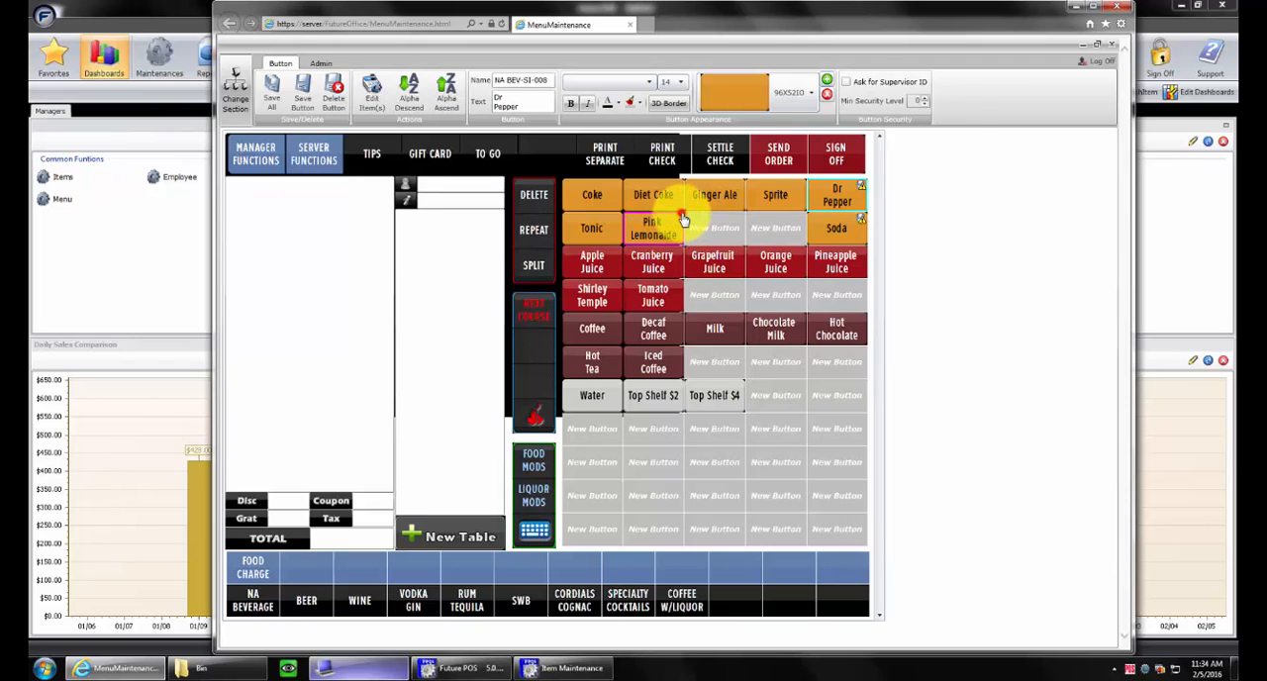
drag(681, 218, 679, 250)
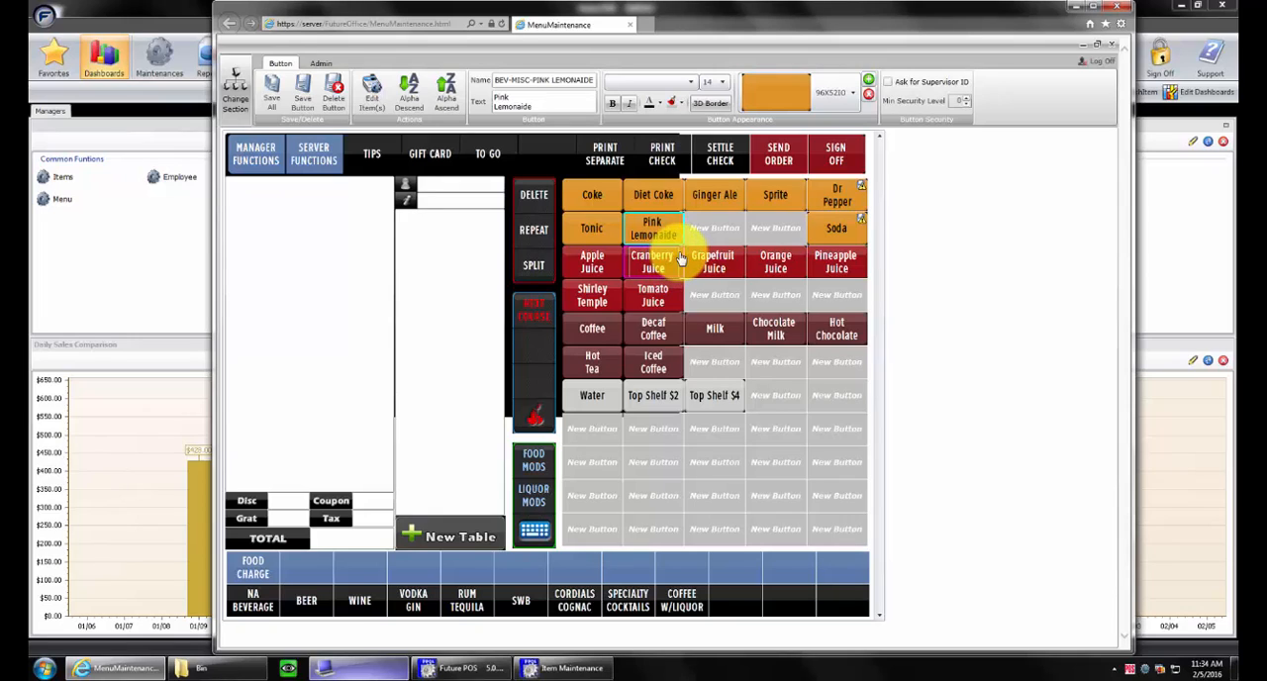
click(681, 258)
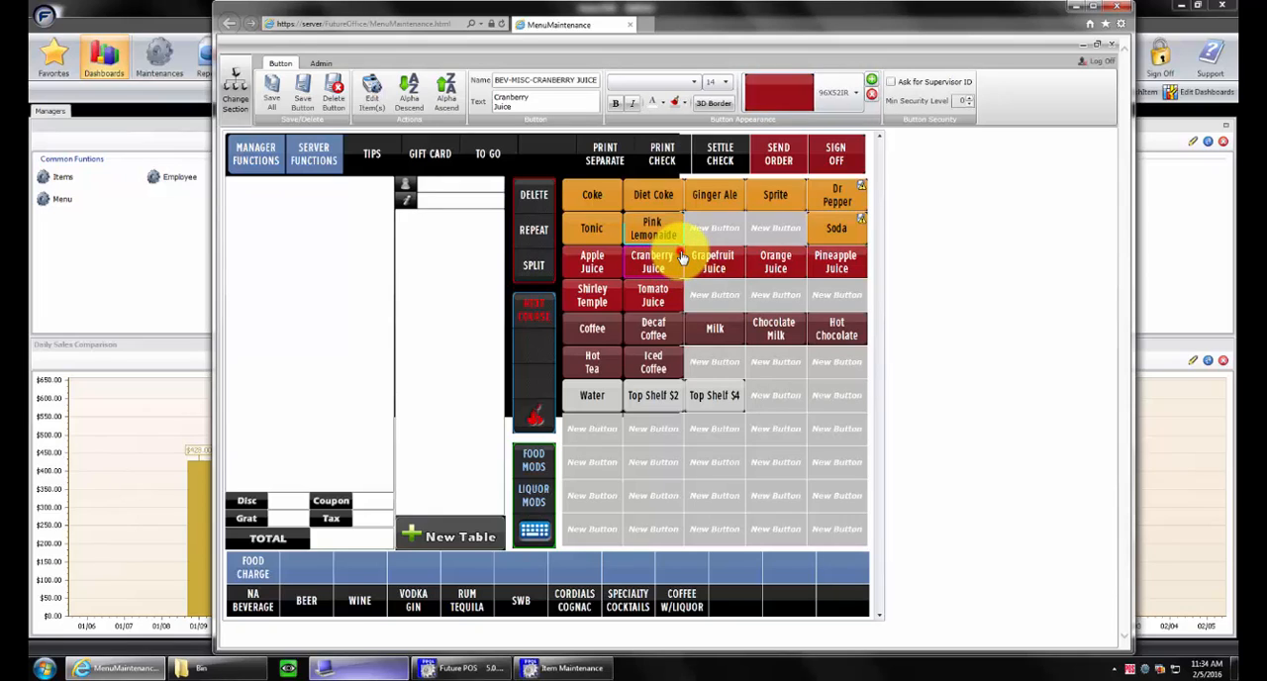
double_click(681, 258)
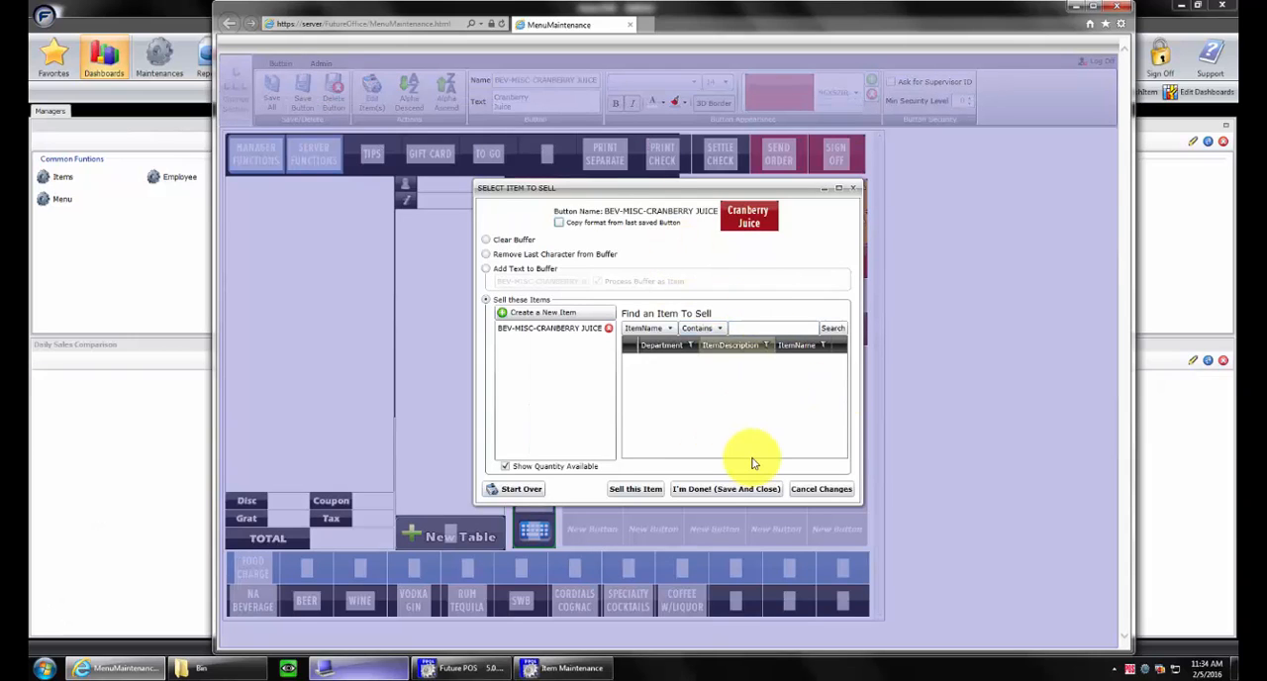
click(855, 189)
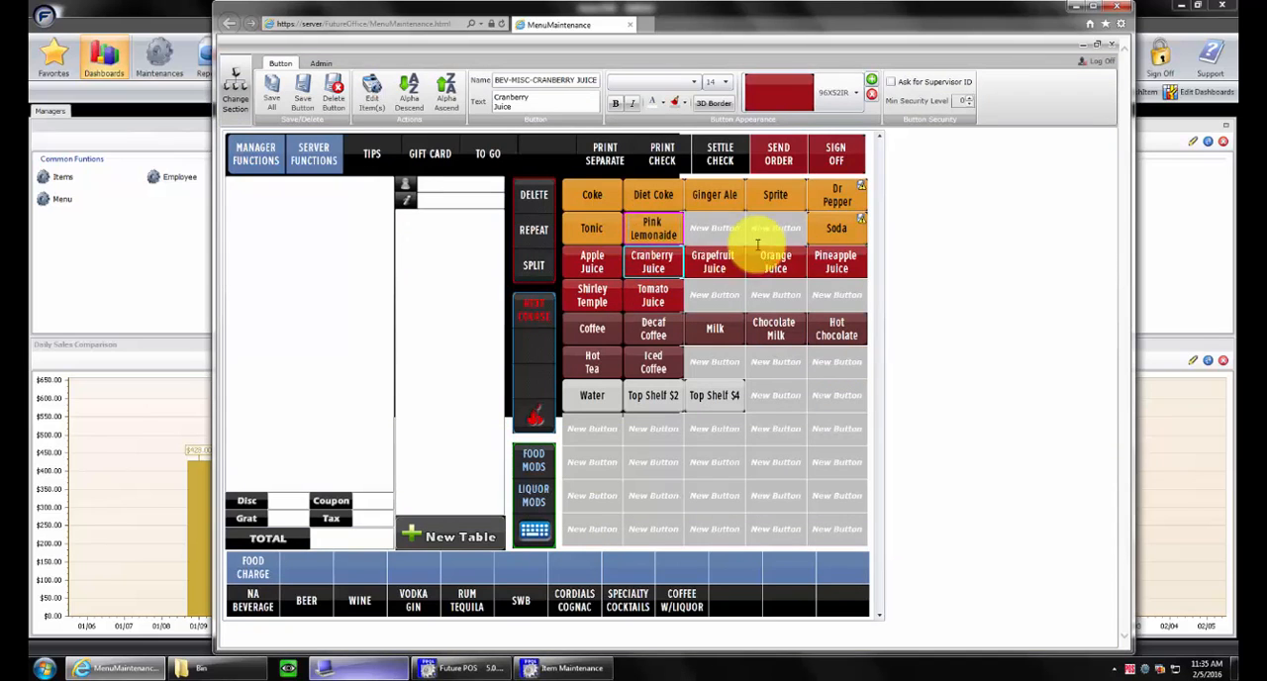
Try to move the unsaved Soda button again and save all the button changes
click(820, 220)
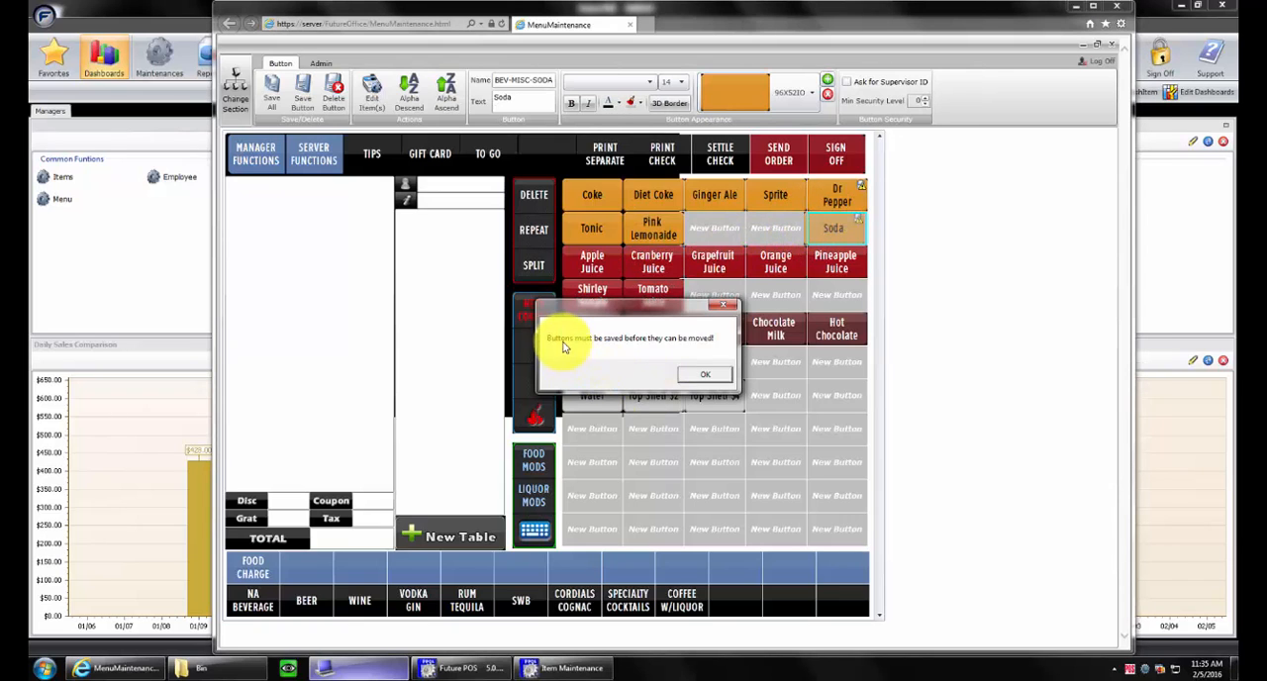
click(706, 374)
click(844, 229)
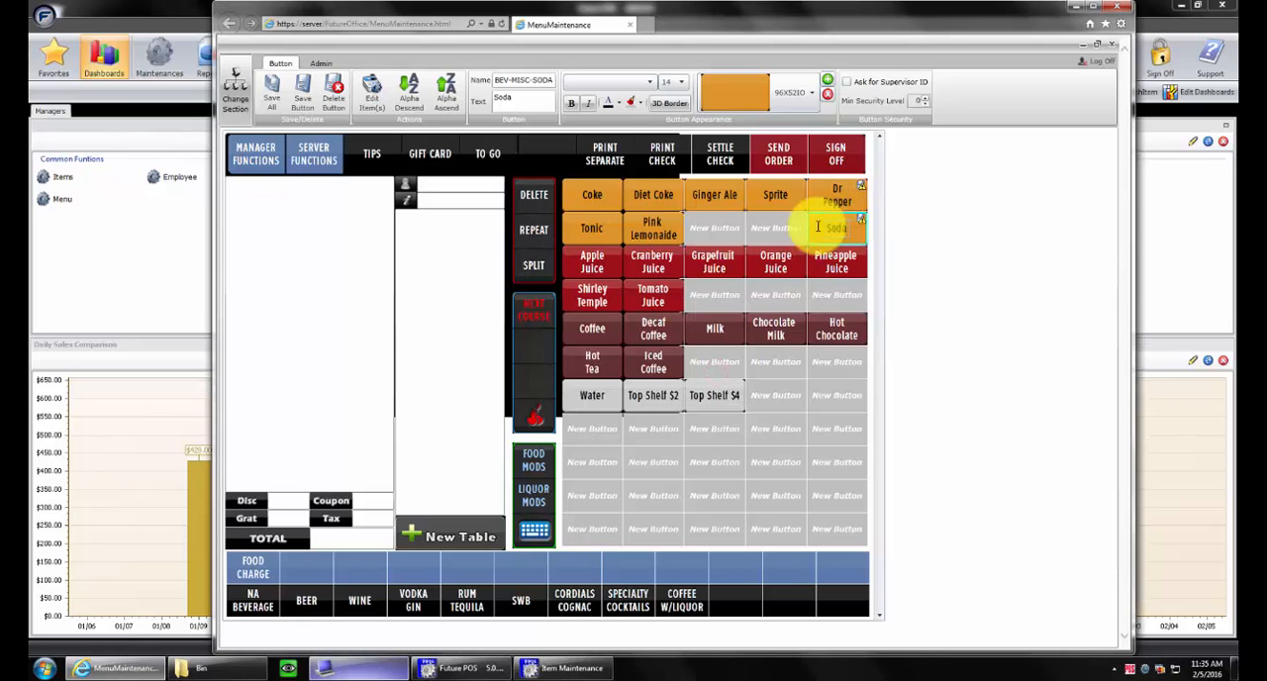
click(272, 91)
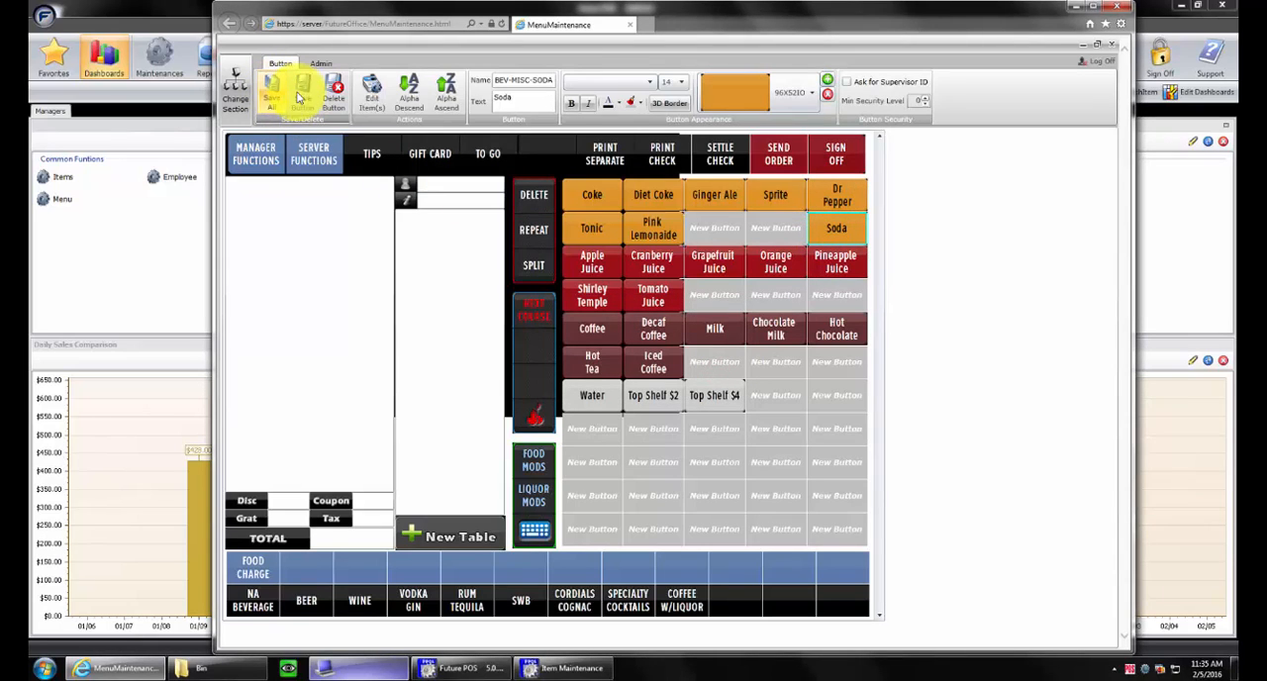
Move the Soda button into the empty cell below Ginger Ale and save all changes
click(812, 214)
drag(754, 233, 719, 227)
click(270, 91)
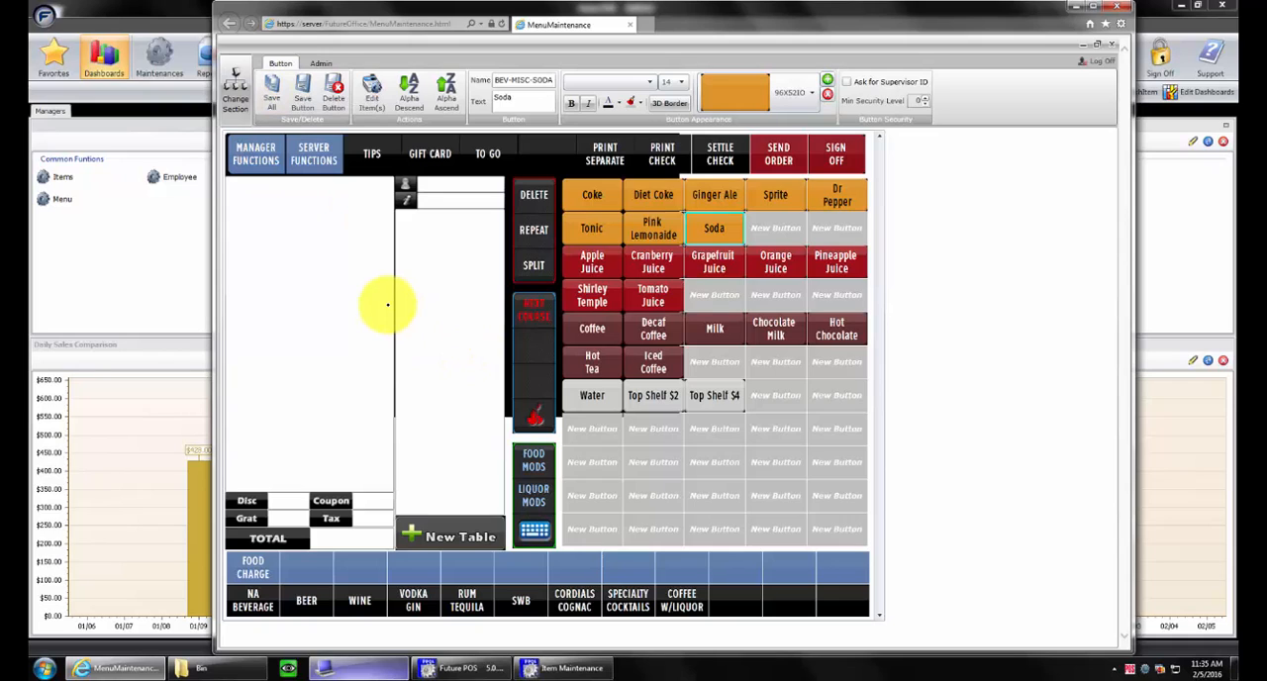
Move the Soda button into the cell below Sprite and save the change while switching to the BEER menu
click(736, 218)
click(752, 226)
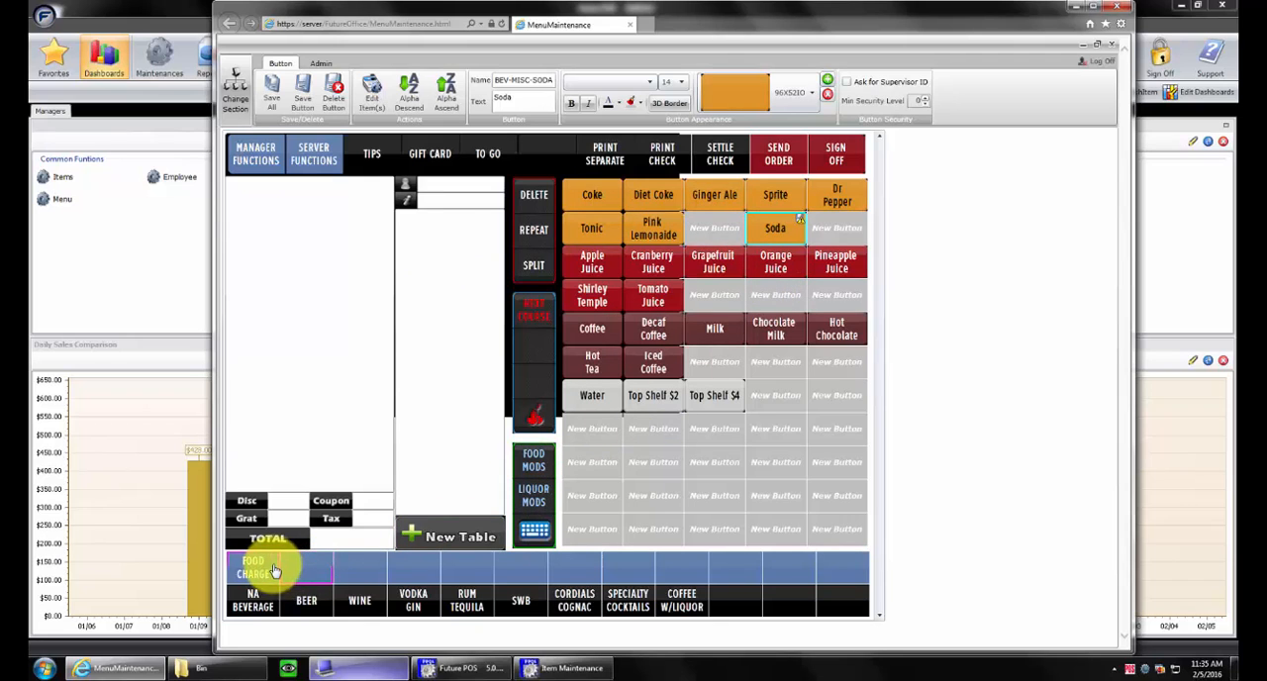
click(287, 600)
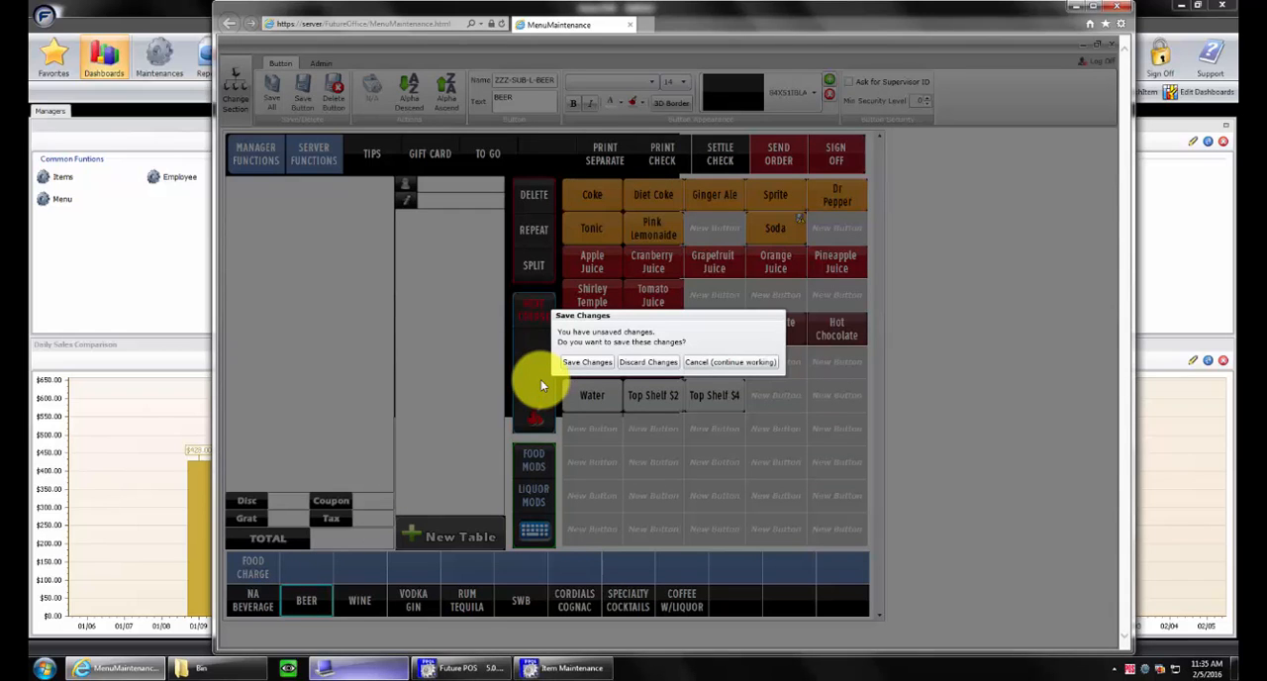
click(586, 362)
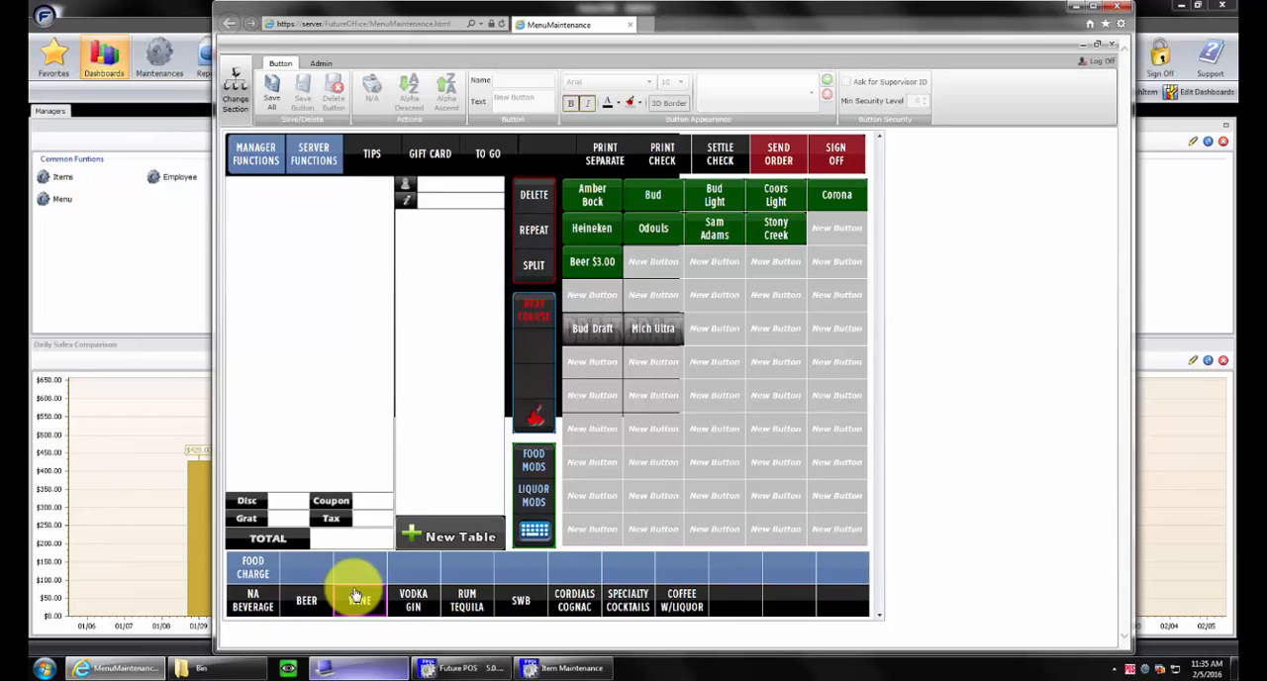
Look through the NA BEVERAGE, BEER, WINE and FOOD CHARGE menus, ending back on NA BEVERAGE
click(264, 594)
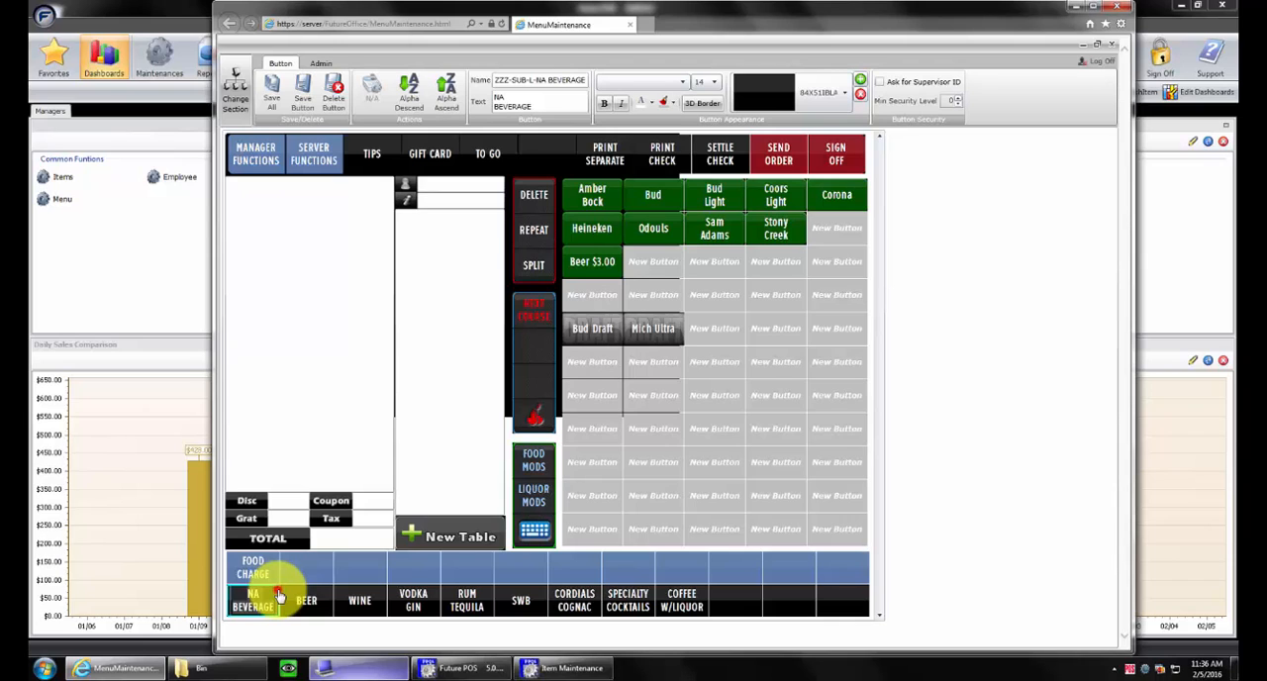
double_click(277, 594)
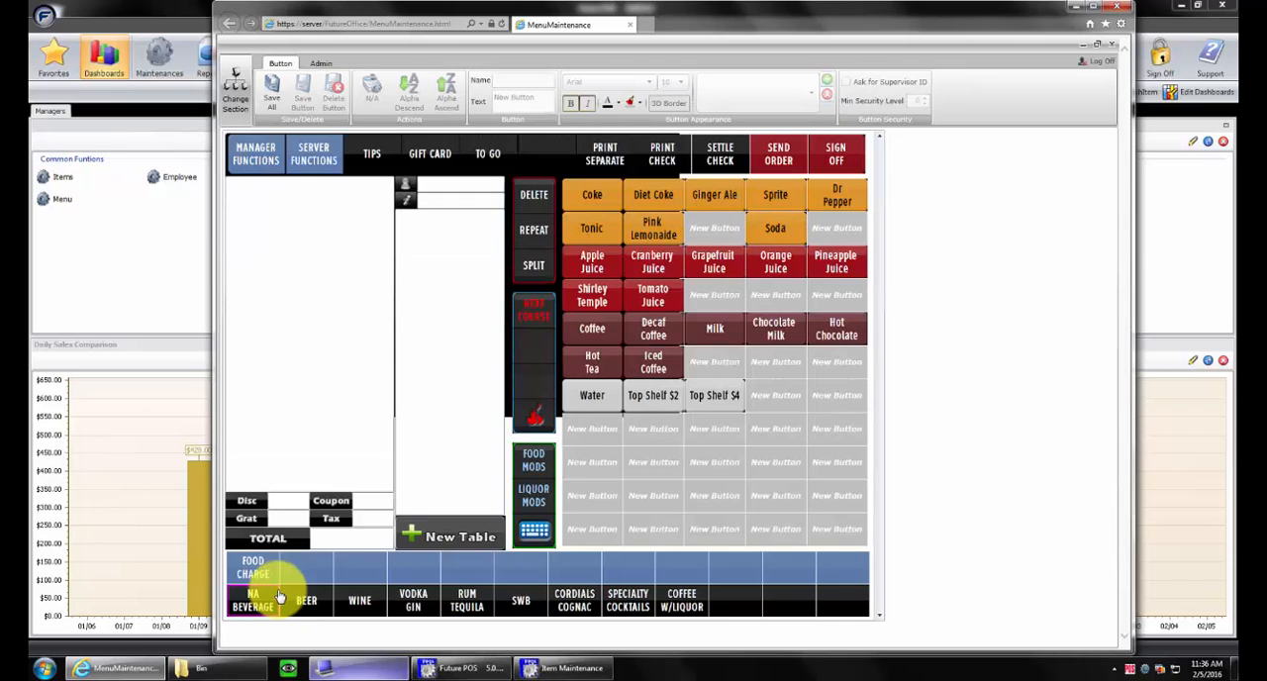
double_click(328, 592)
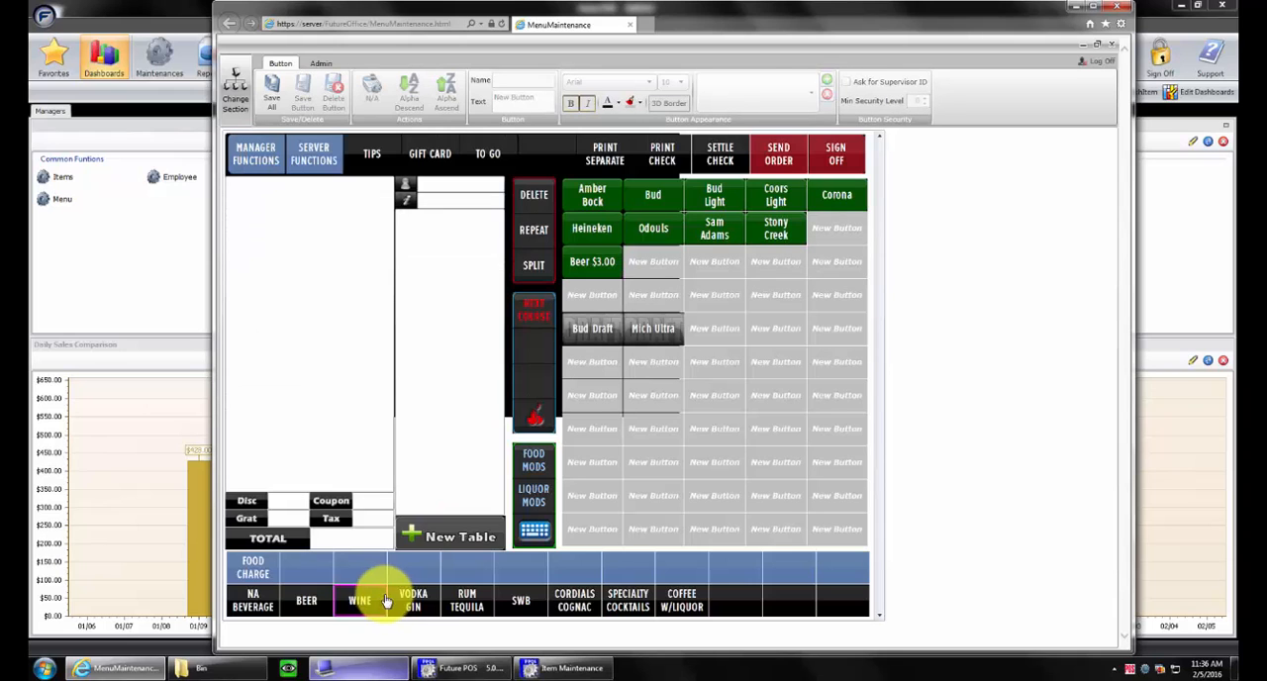
double_click(374, 598)
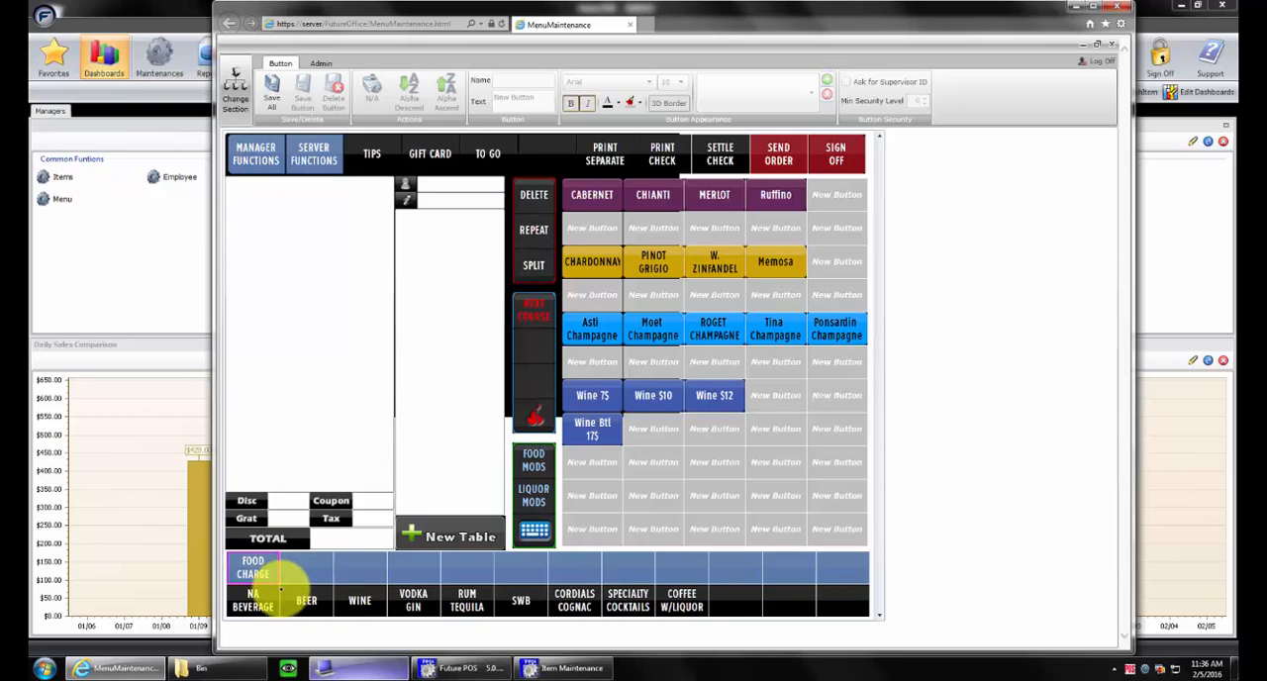
click(275, 591)
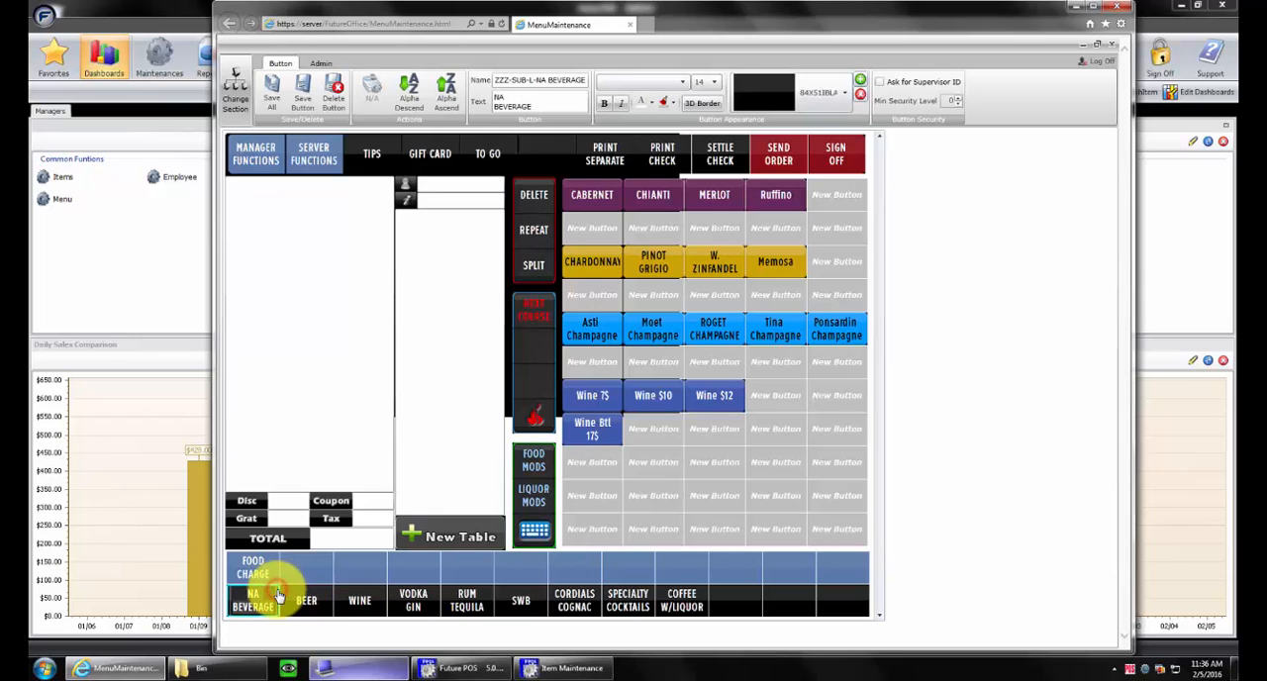
click(278, 595)
double_click(277, 582)
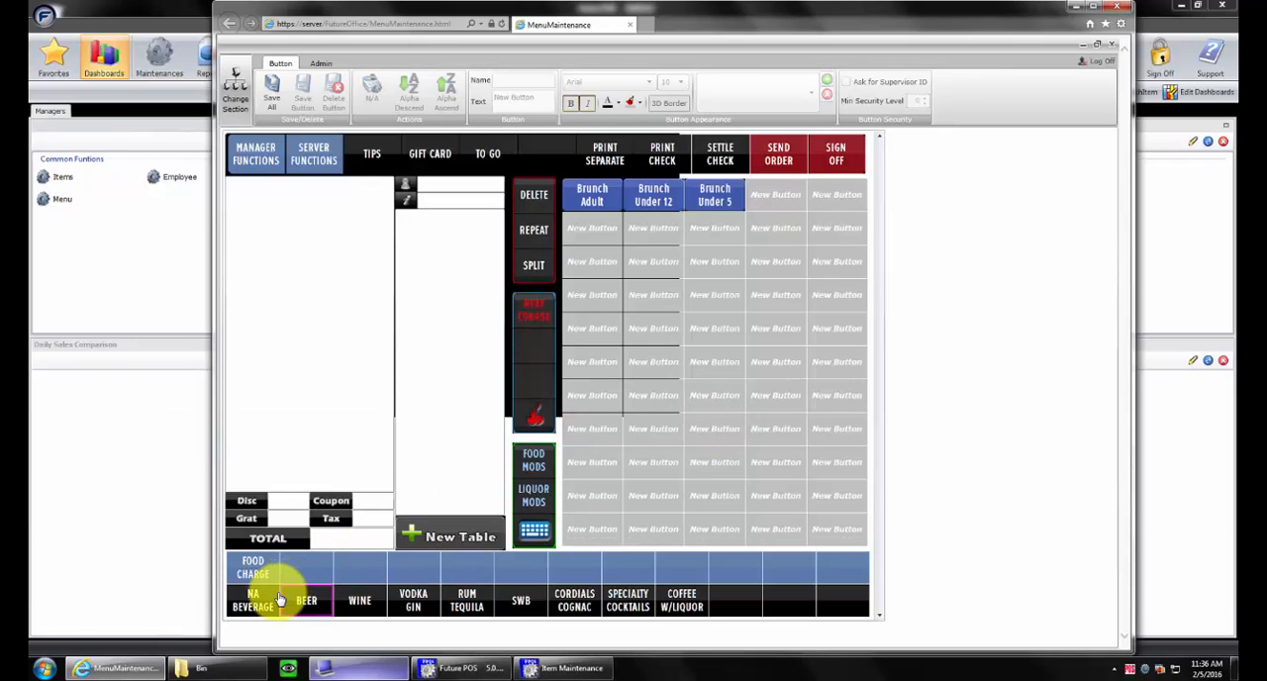
click(280, 598)
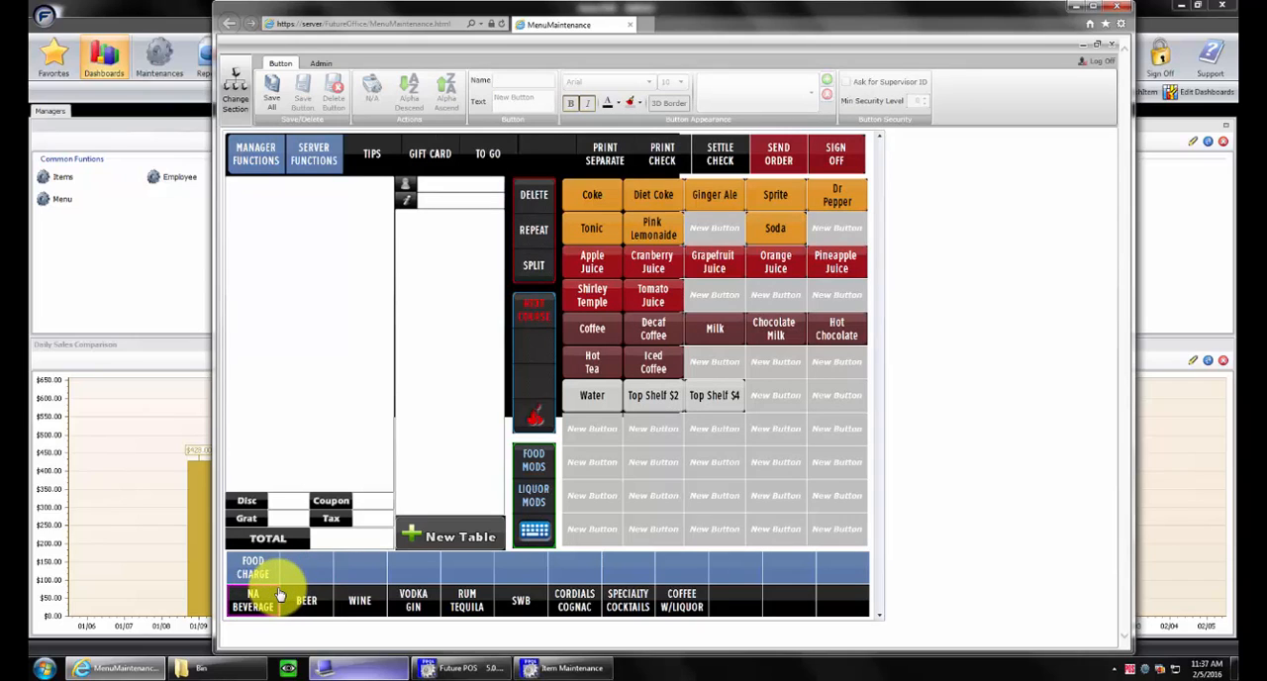
Replace the item sold by the Soda button with BEV-MISC-DR PEPPER, searching item names for "dr", and save it
click(756, 521)
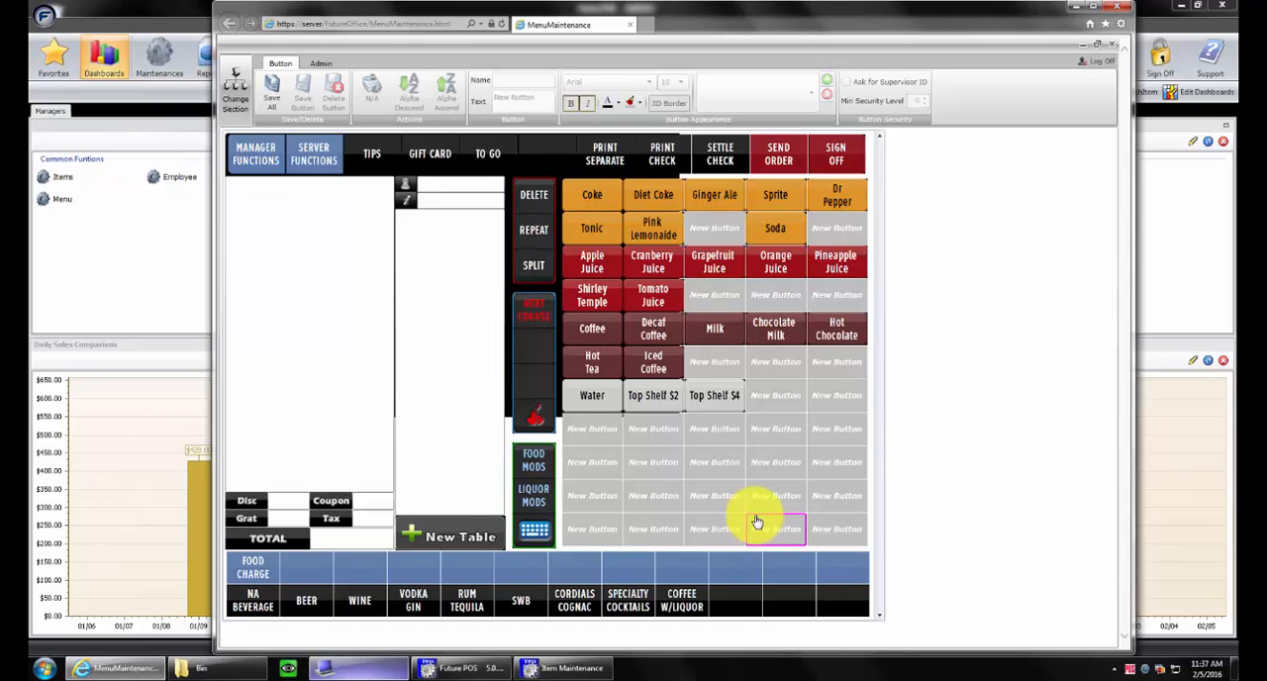
click(779, 229)
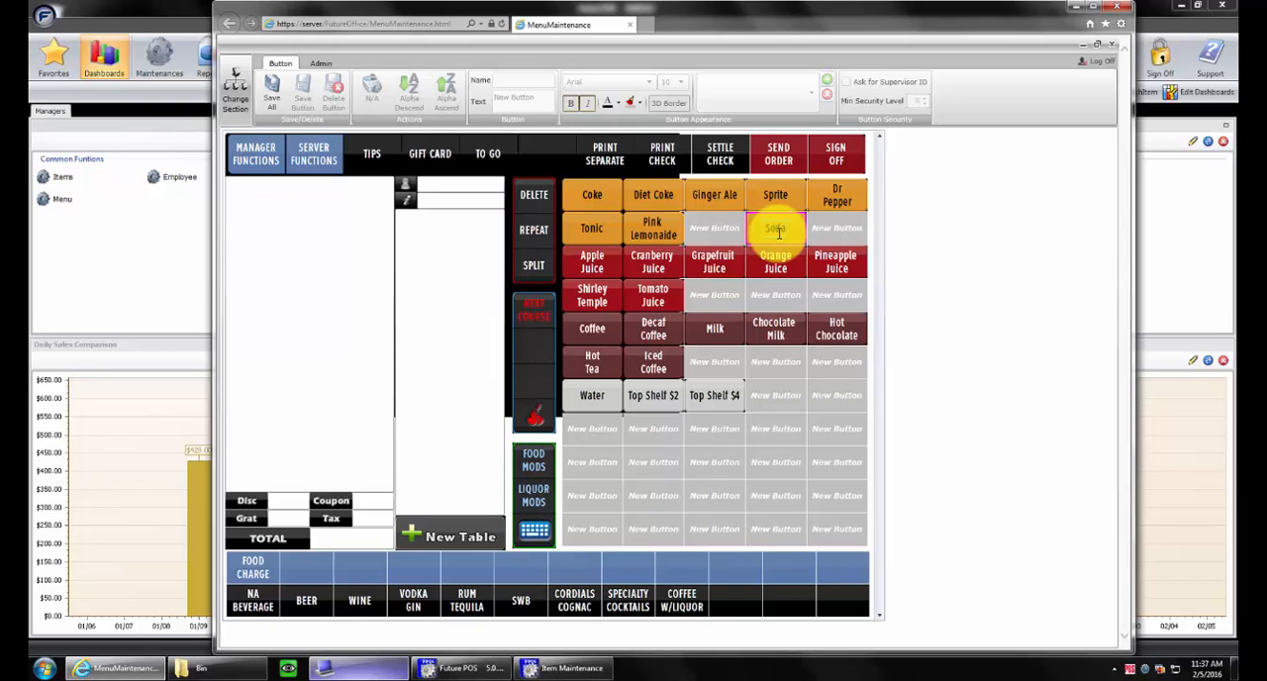
click(857, 195)
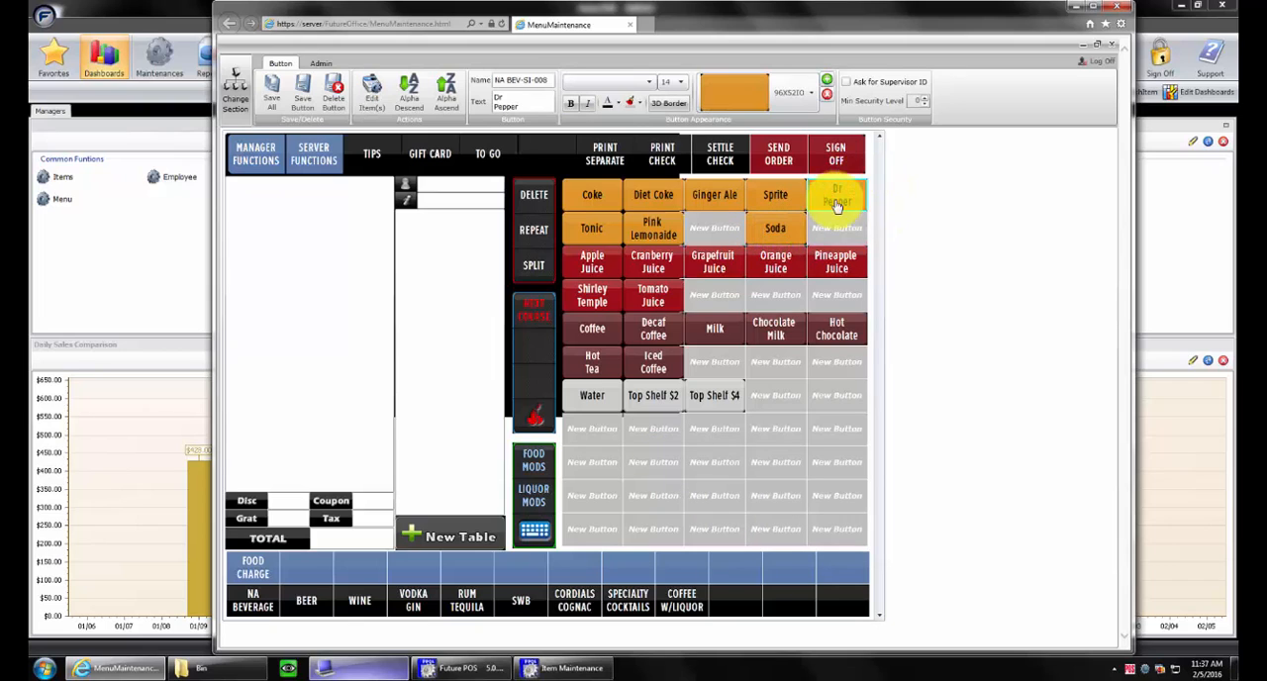
click(782, 227)
click(791, 218)
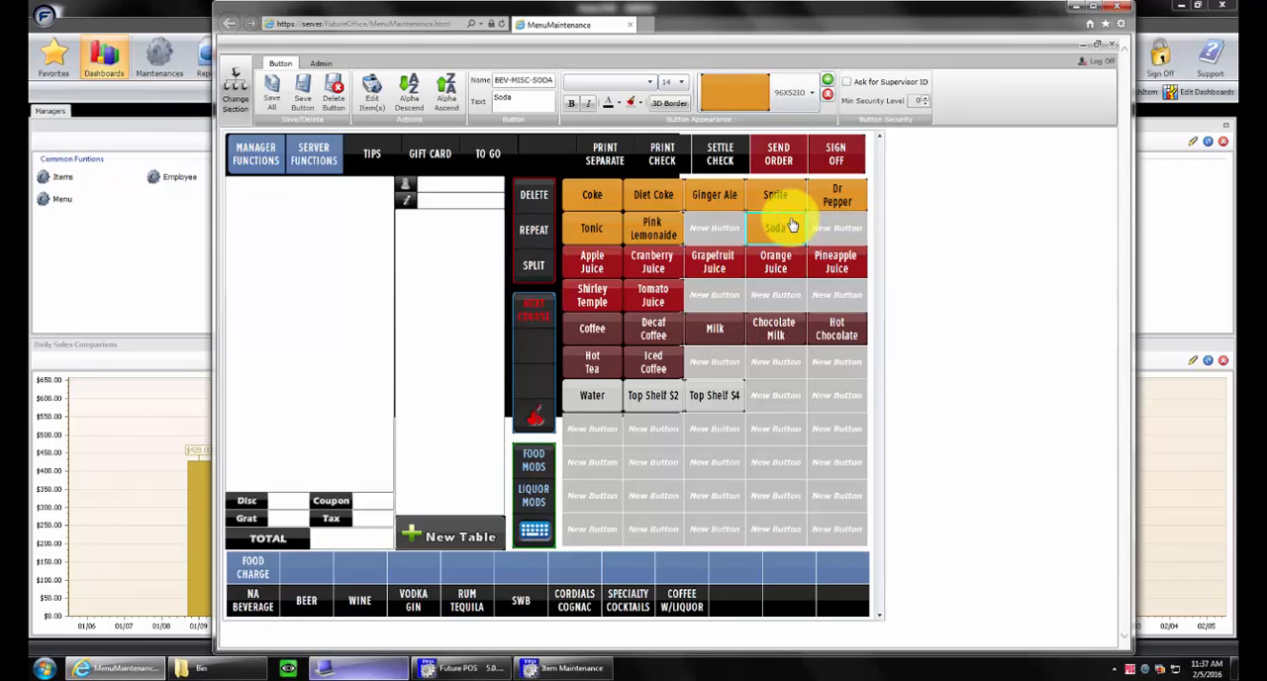
click(802, 223)
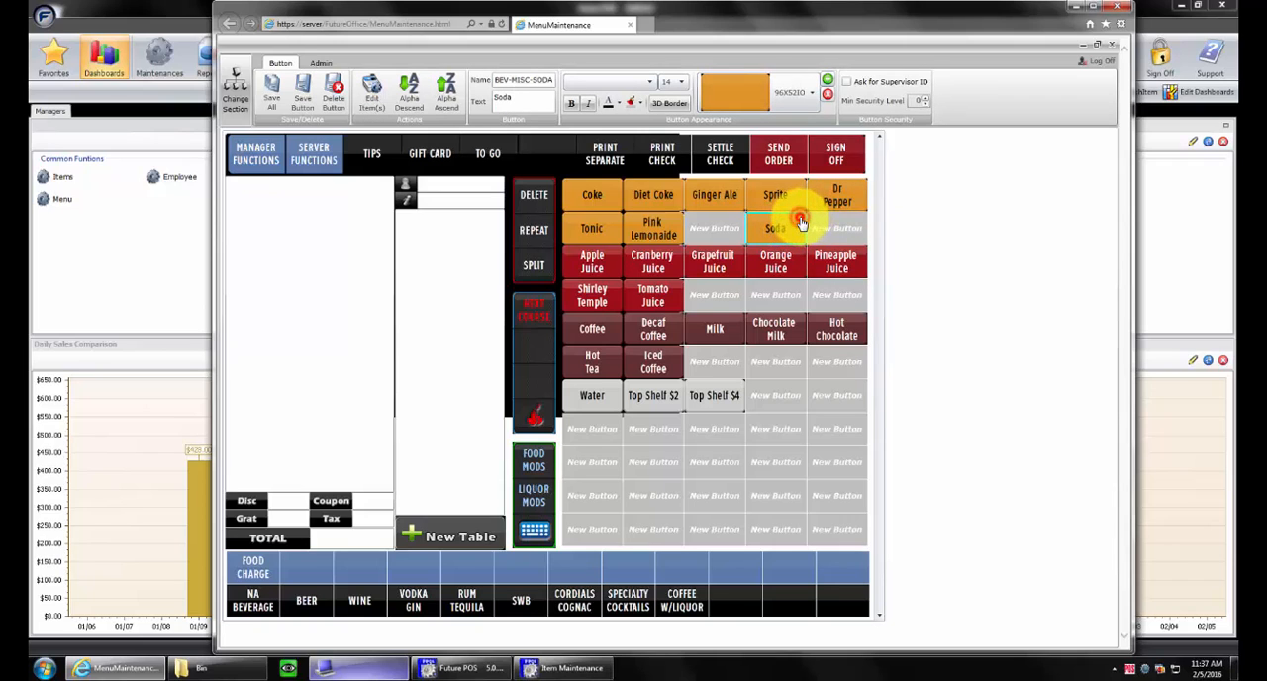
click(802, 223)
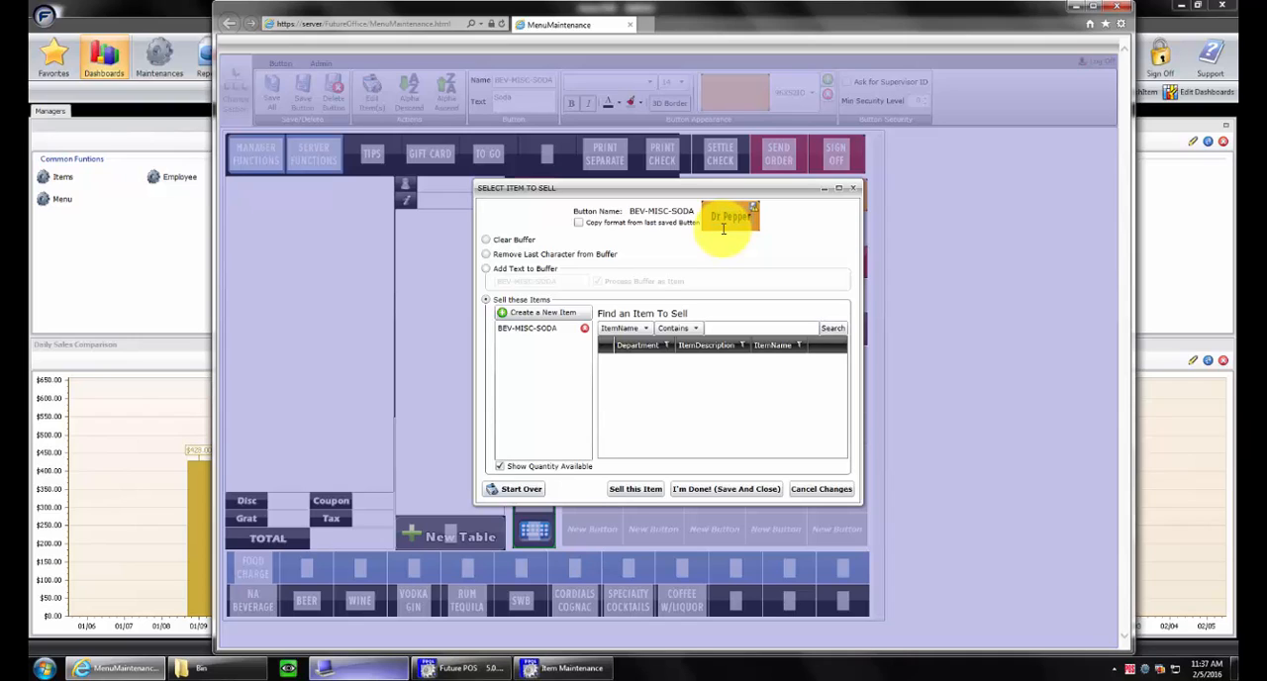
click(585, 329)
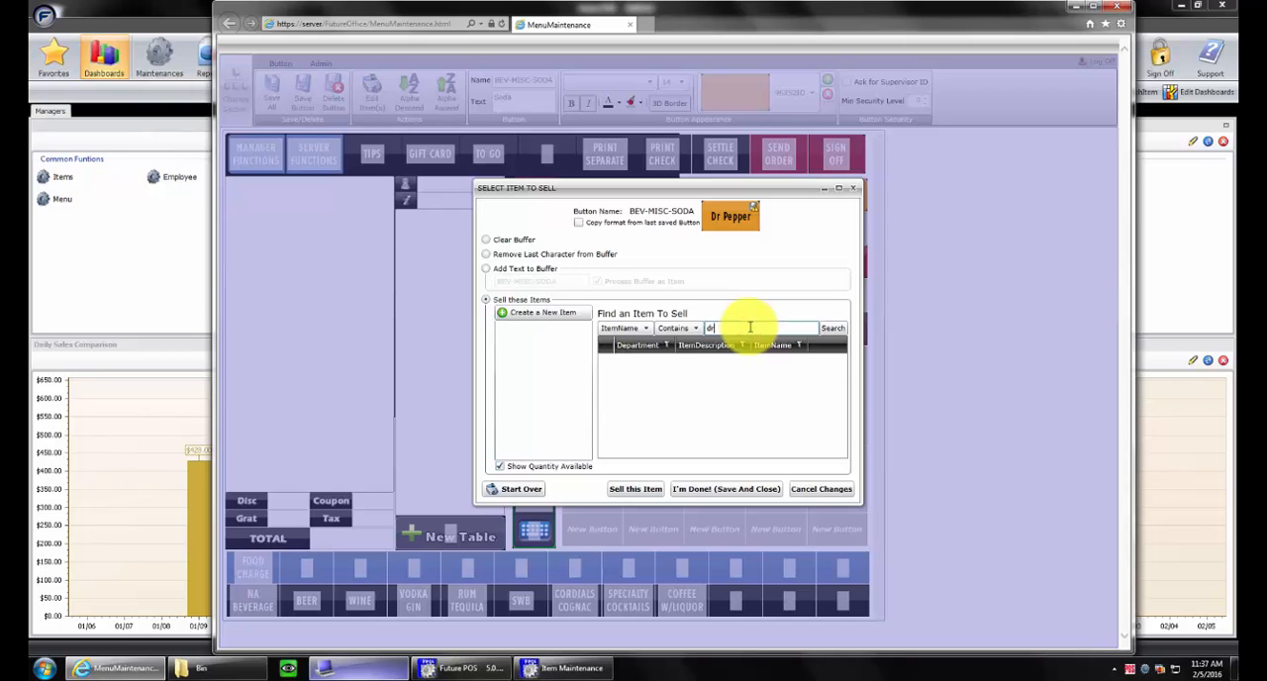
click(833, 329)
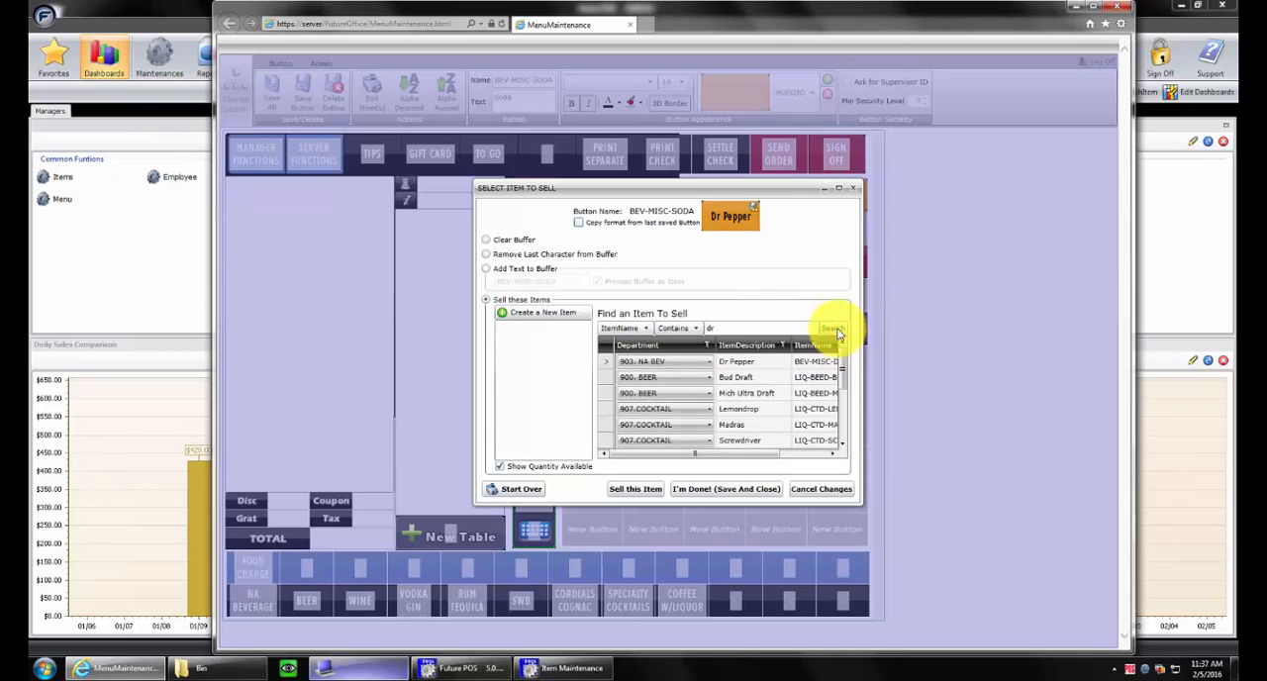
double_click(746, 363)
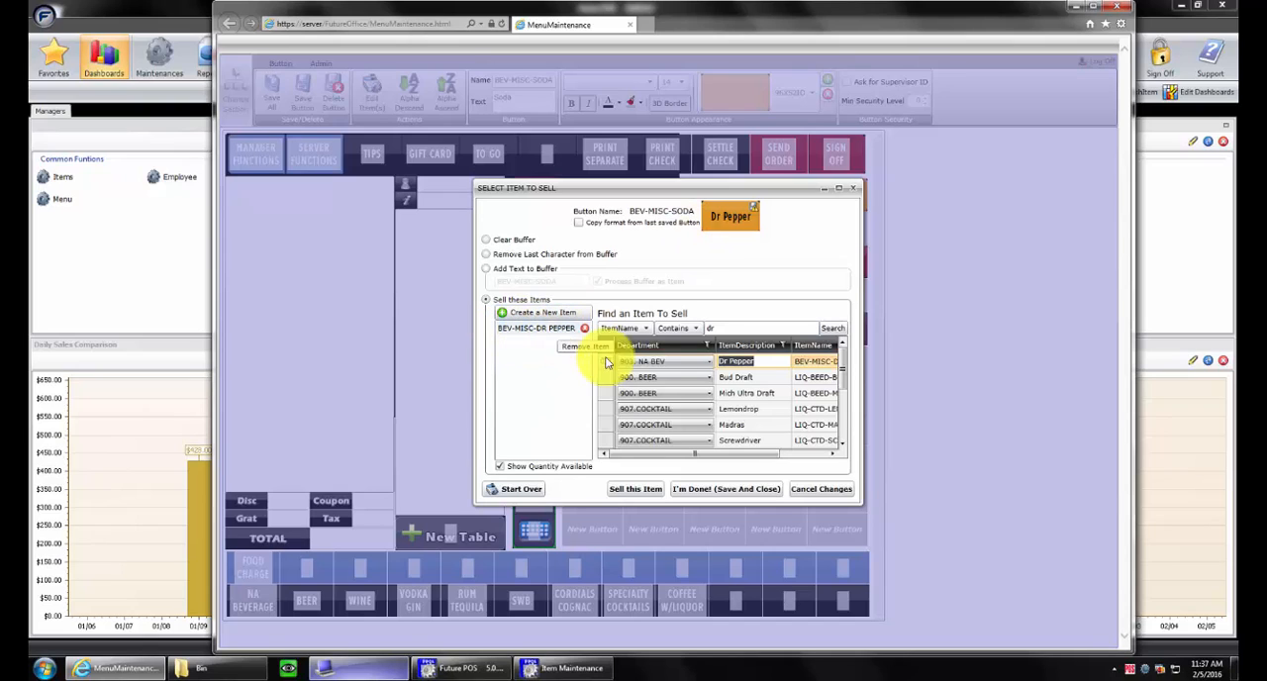
click(727, 491)
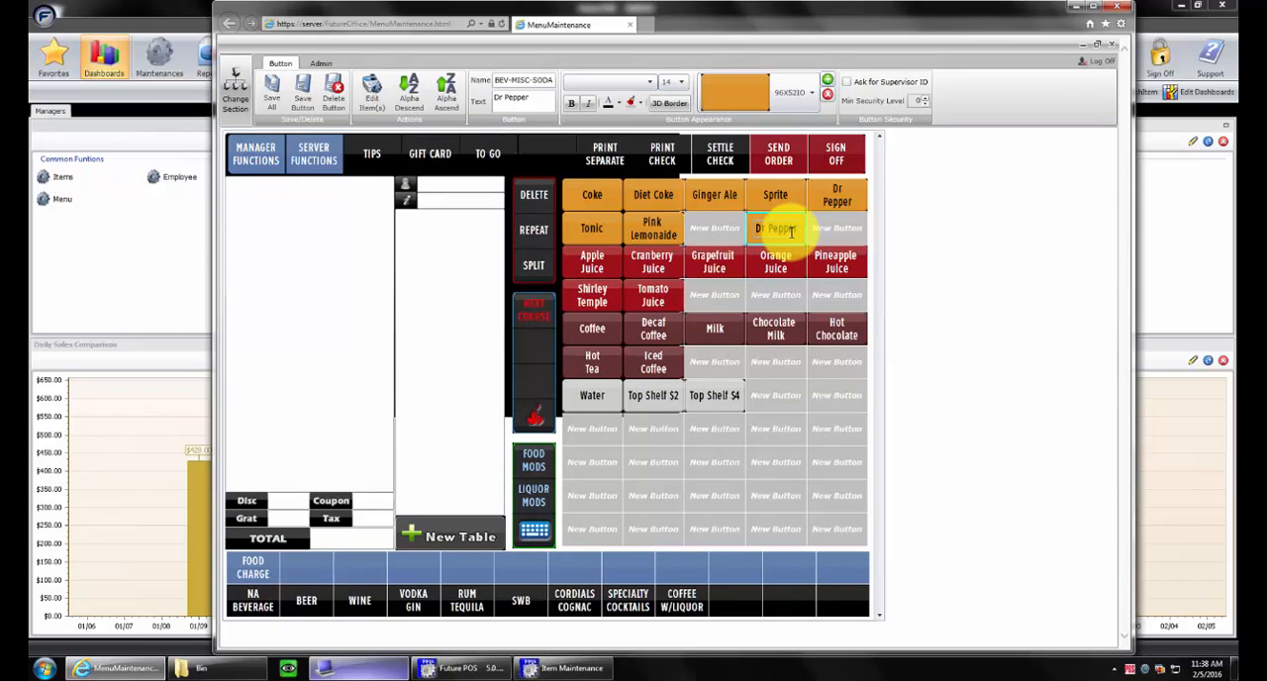
Switch to the POS order screen and ring up the Dr Pepper below Sprite, trying table 1 and using table 5 with 2 customers
click(359, 665)
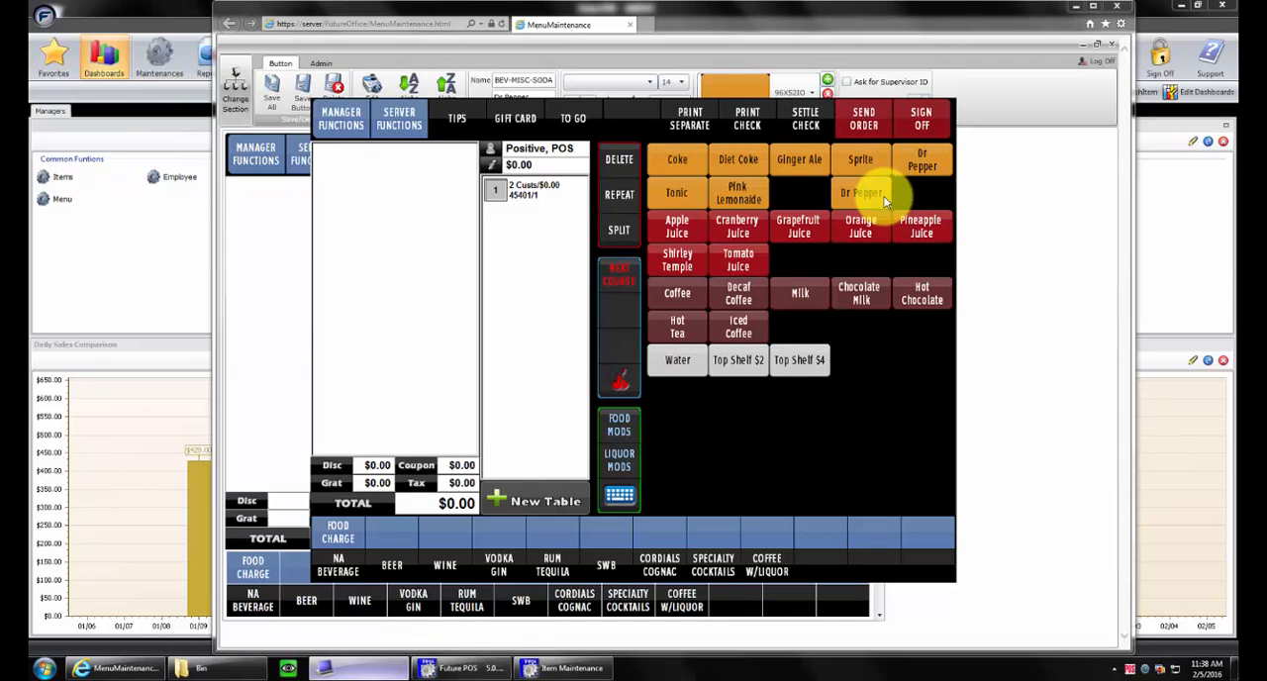
click(887, 198)
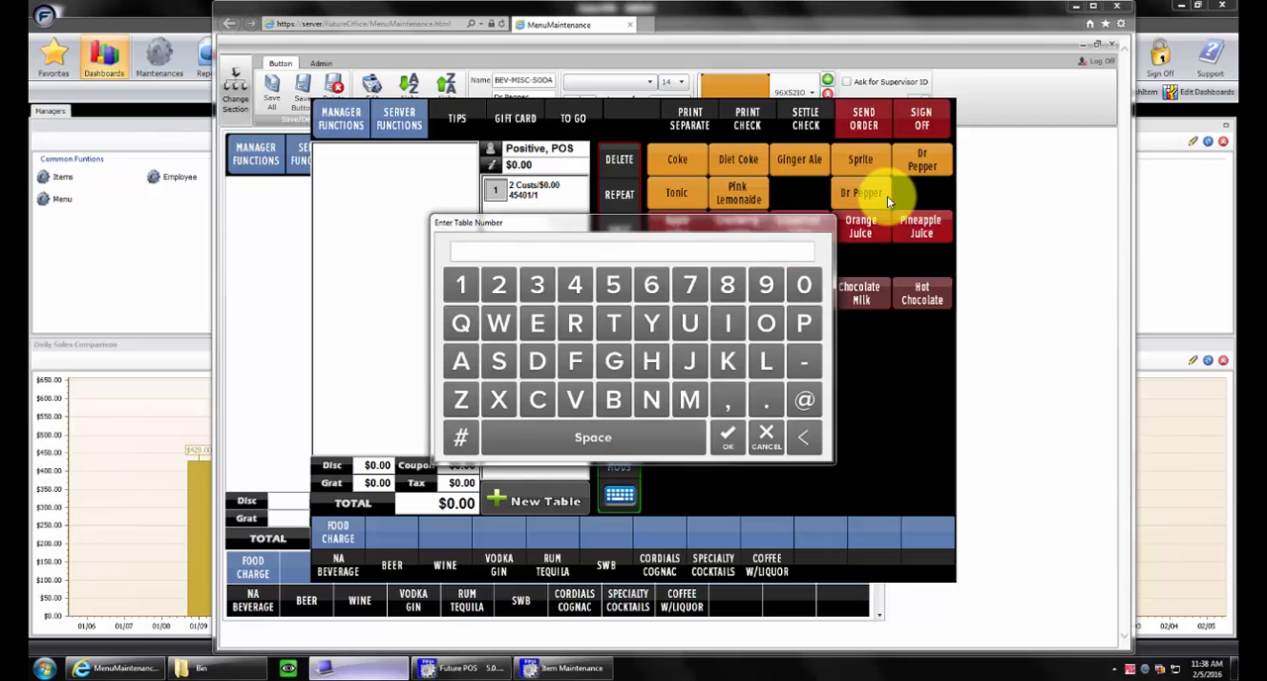
click(728, 436)
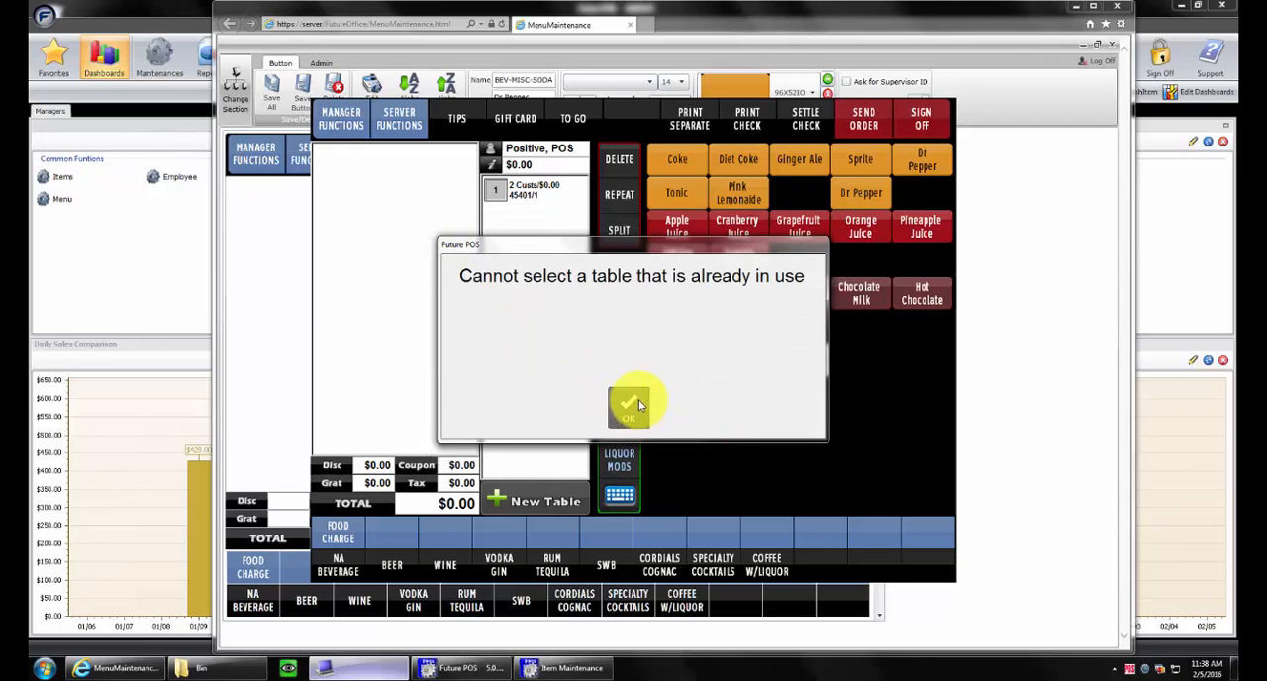
click(638, 404)
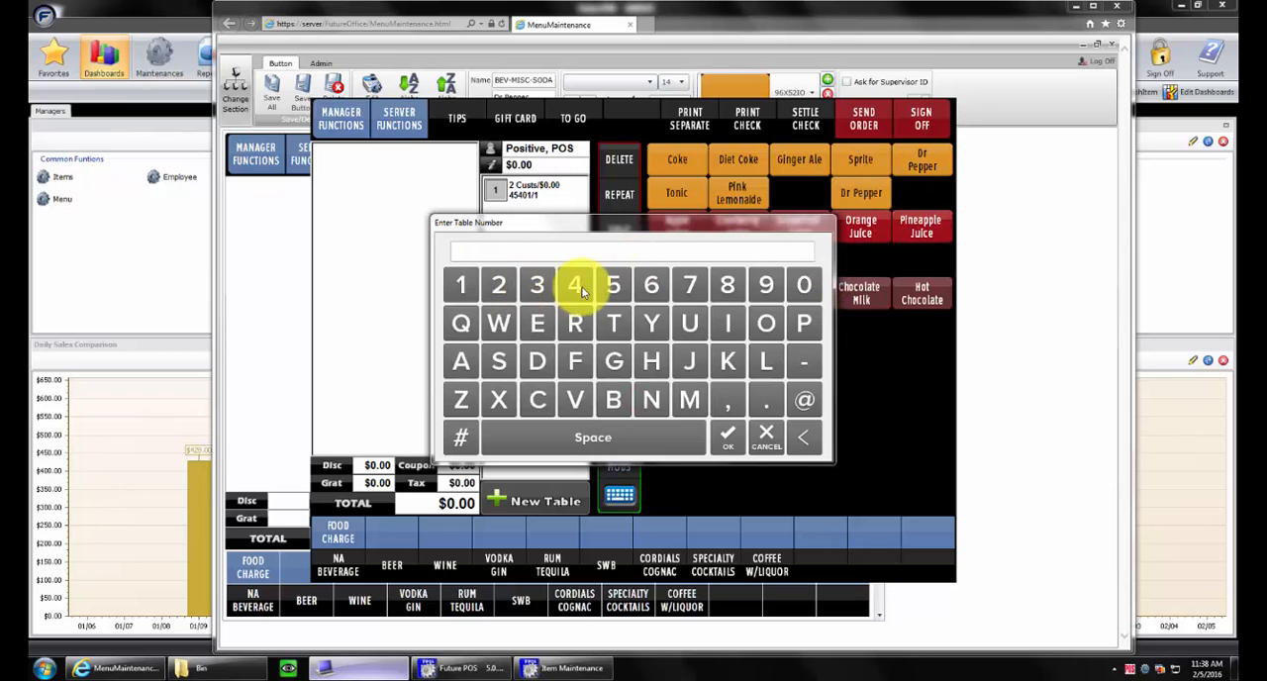
click(614, 286)
click(728, 436)
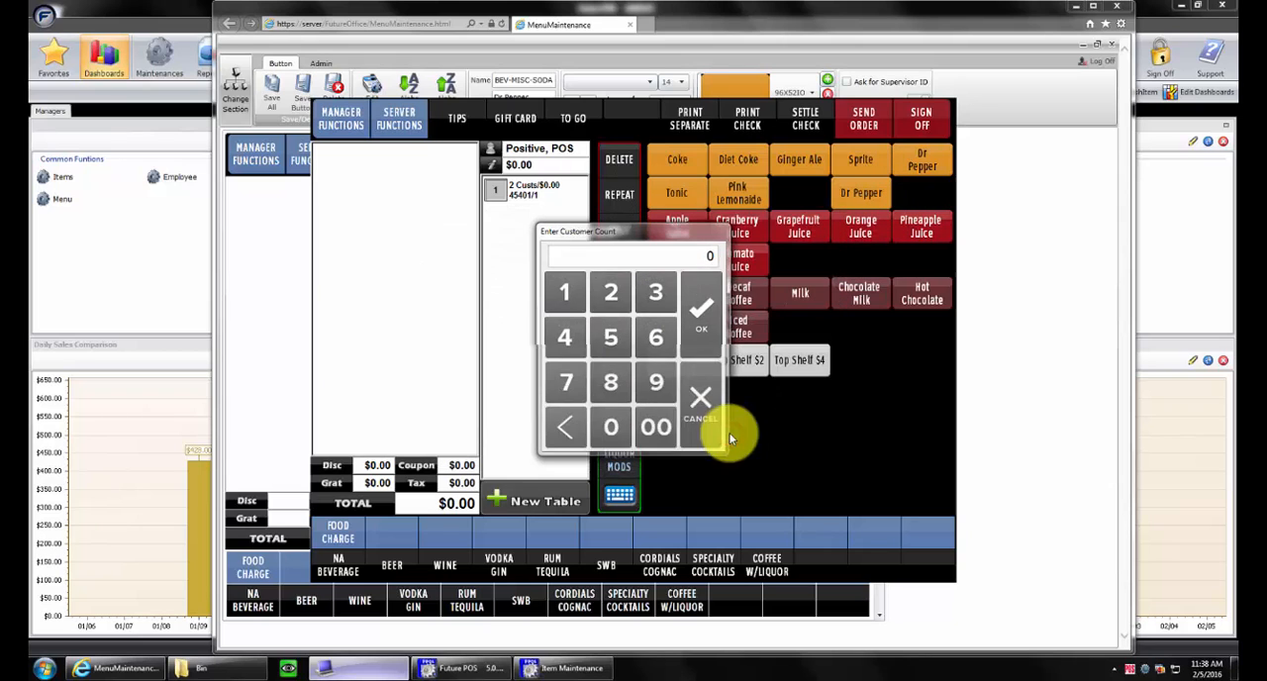
click(610, 291)
click(701, 309)
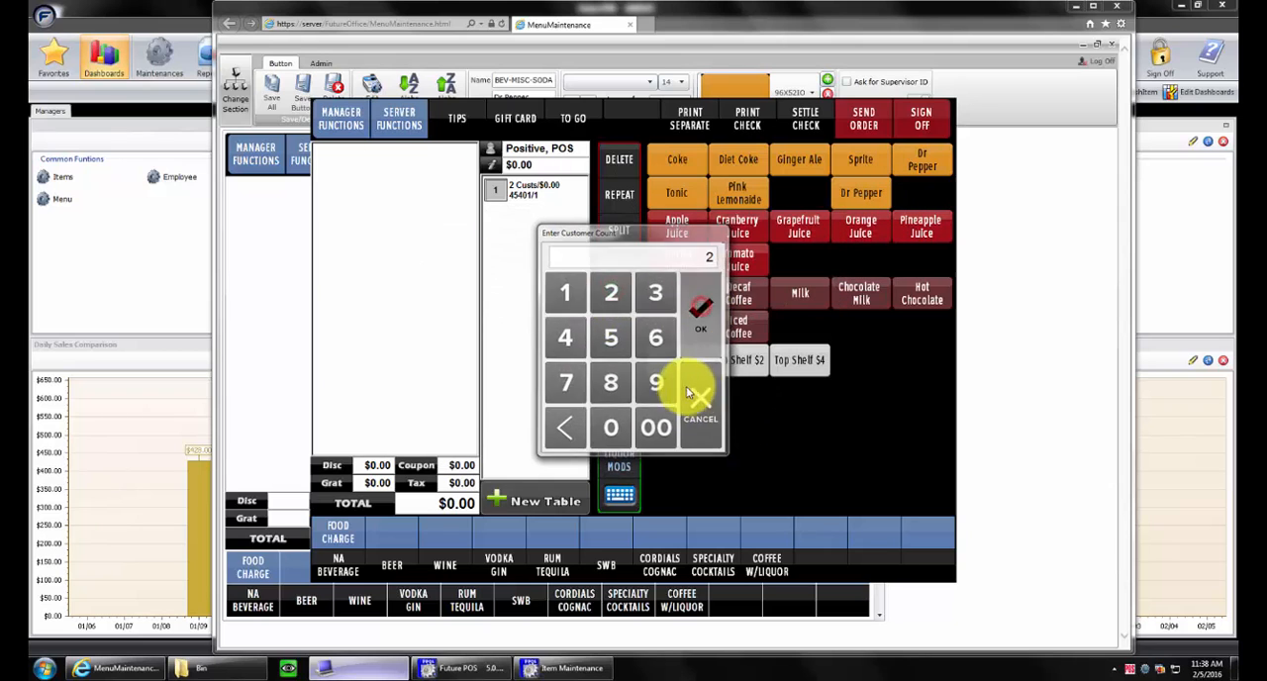
Delete the Dr Pepper line from the table 5 order and return to Menu Maintenance
click(392, 151)
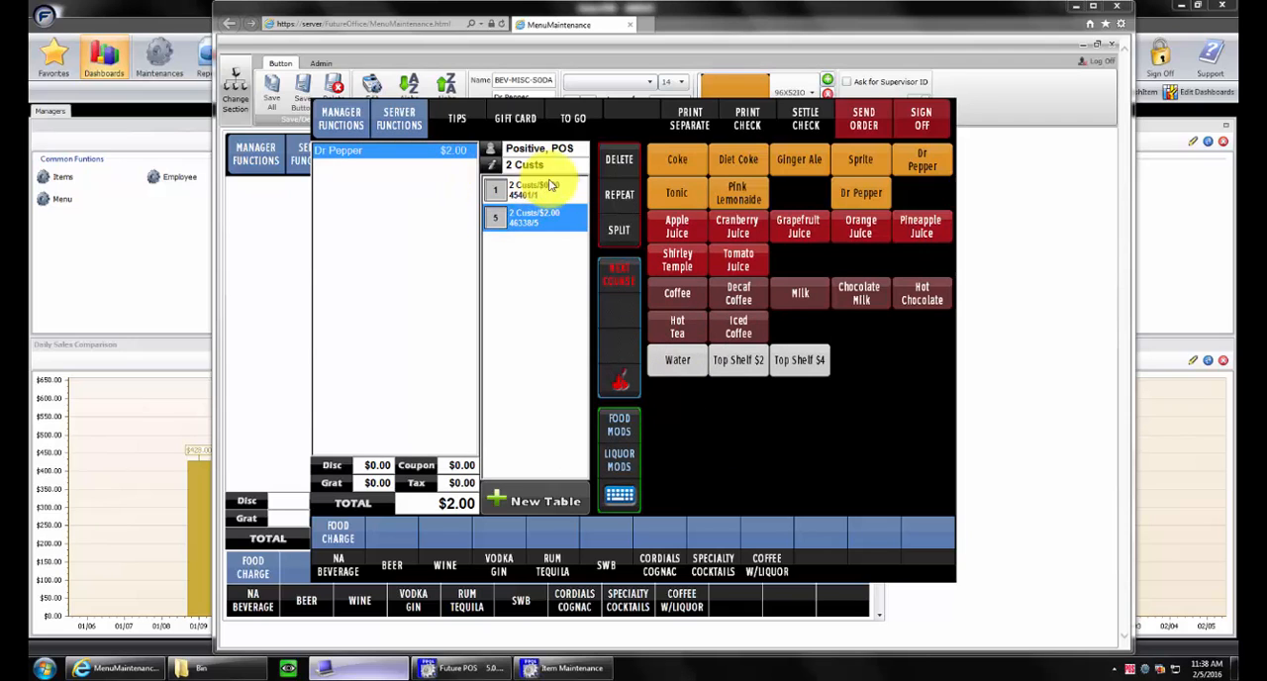
click(621, 160)
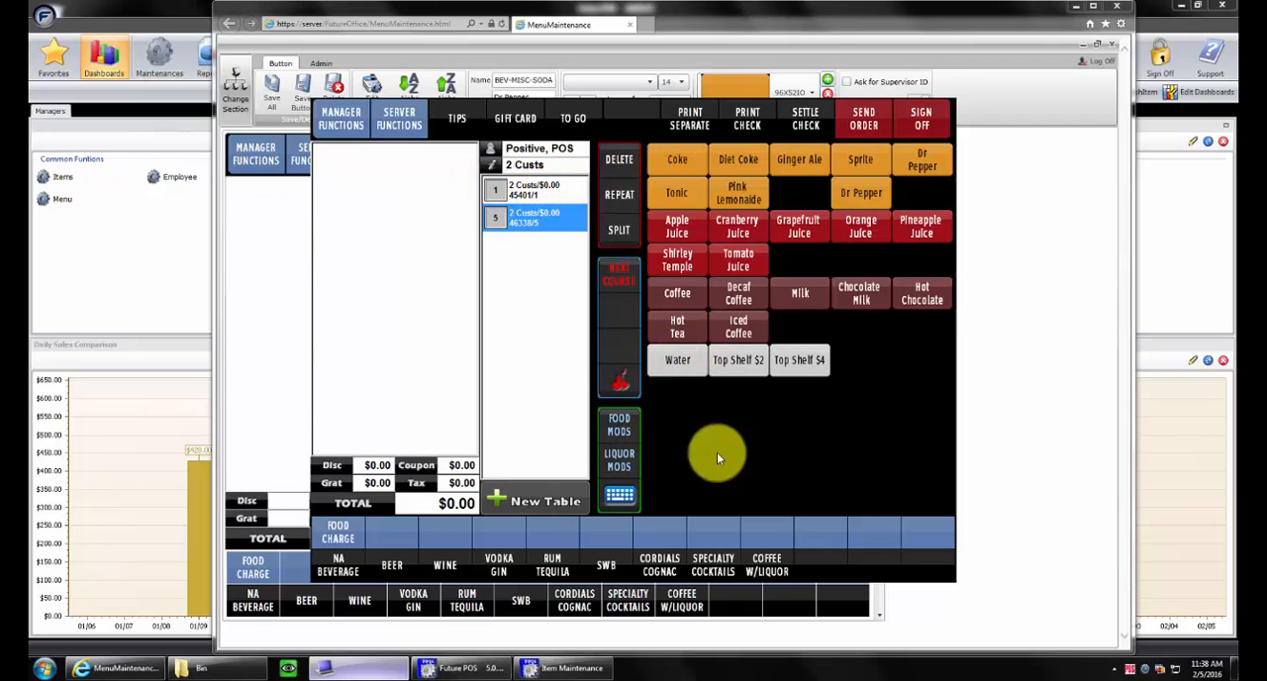
click(974, 601)
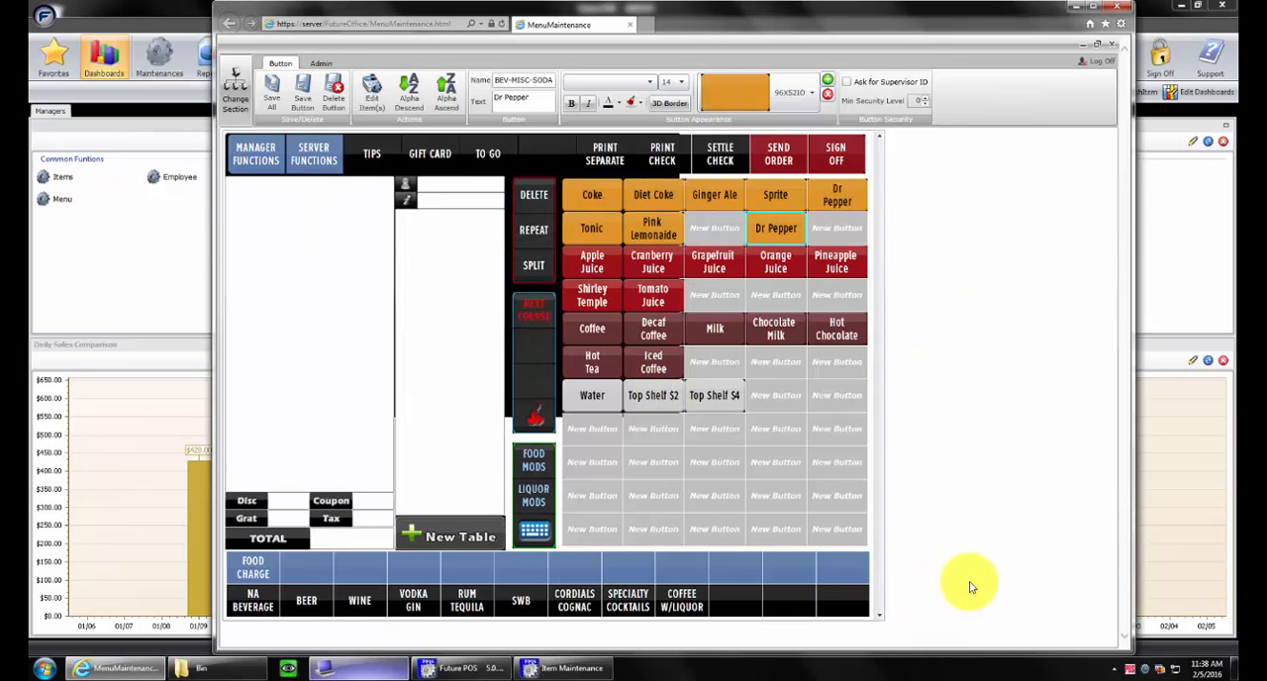
Permanently delete the two-line Dr Pepper button beside Sprite
click(857, 193)
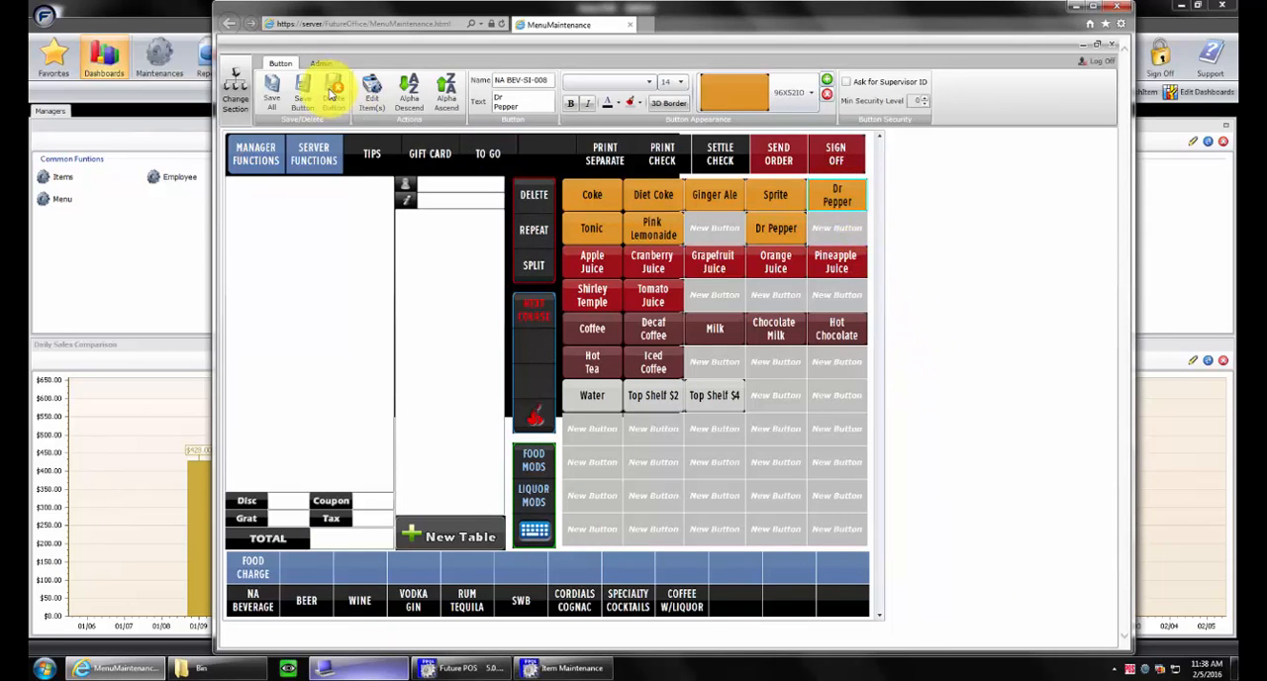
click(331, 91)
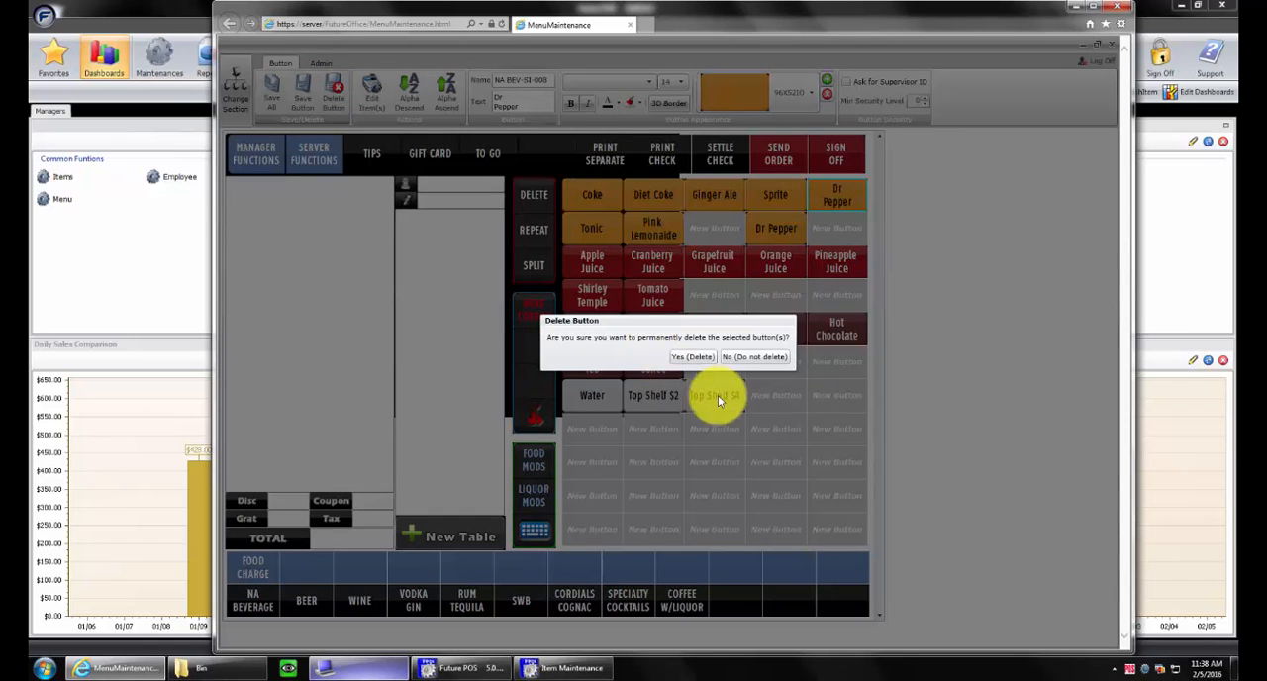
click(700, 356)
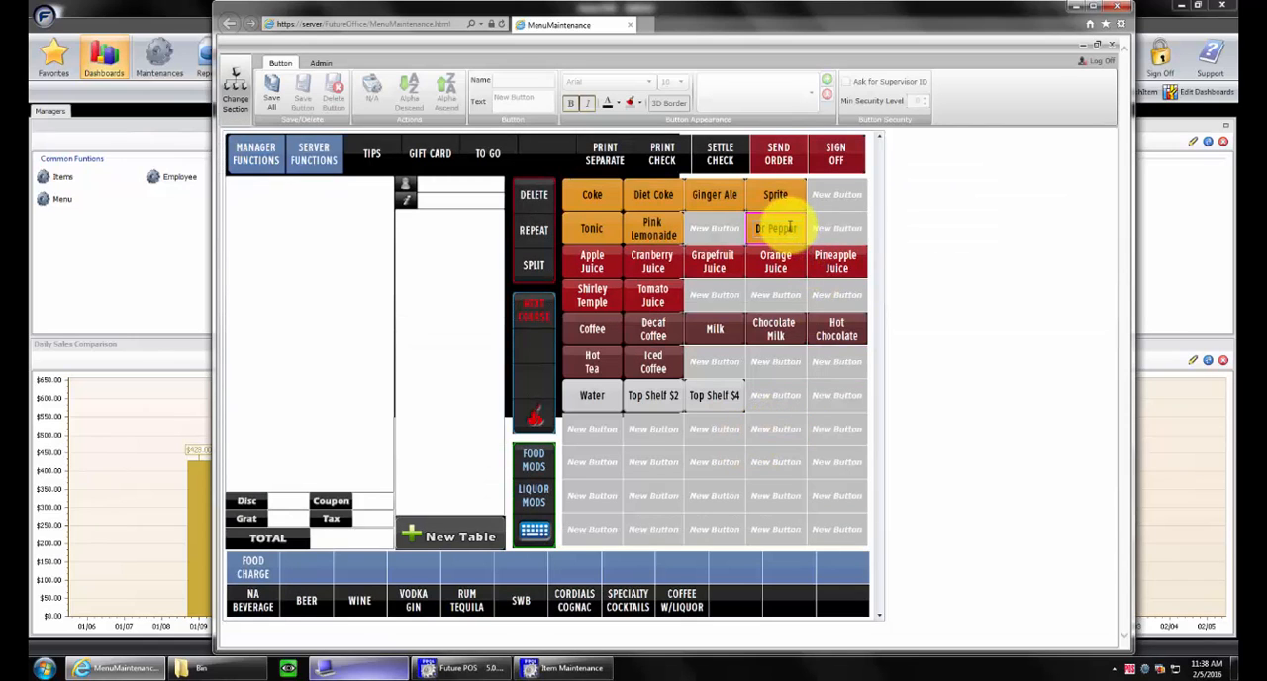
Move the remaining Dr Pepper button into the cell beside Pink Lemonaide and save all changes
drag(798, 220, 730, 223)
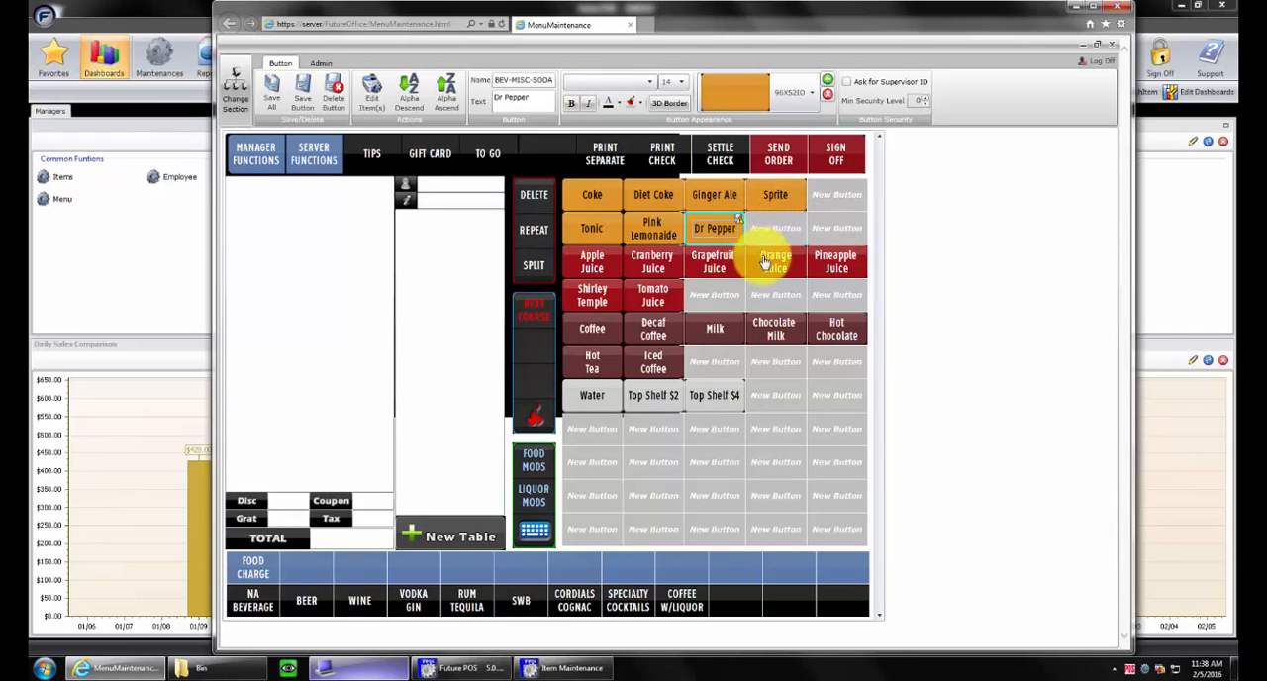
click(274, 87)
Replace BEV-MISC-DR PEPPER with the NA BEV item BEV-MISC-SODA as the item sold by the button beside Pink Lemonaide
click(738, 219)
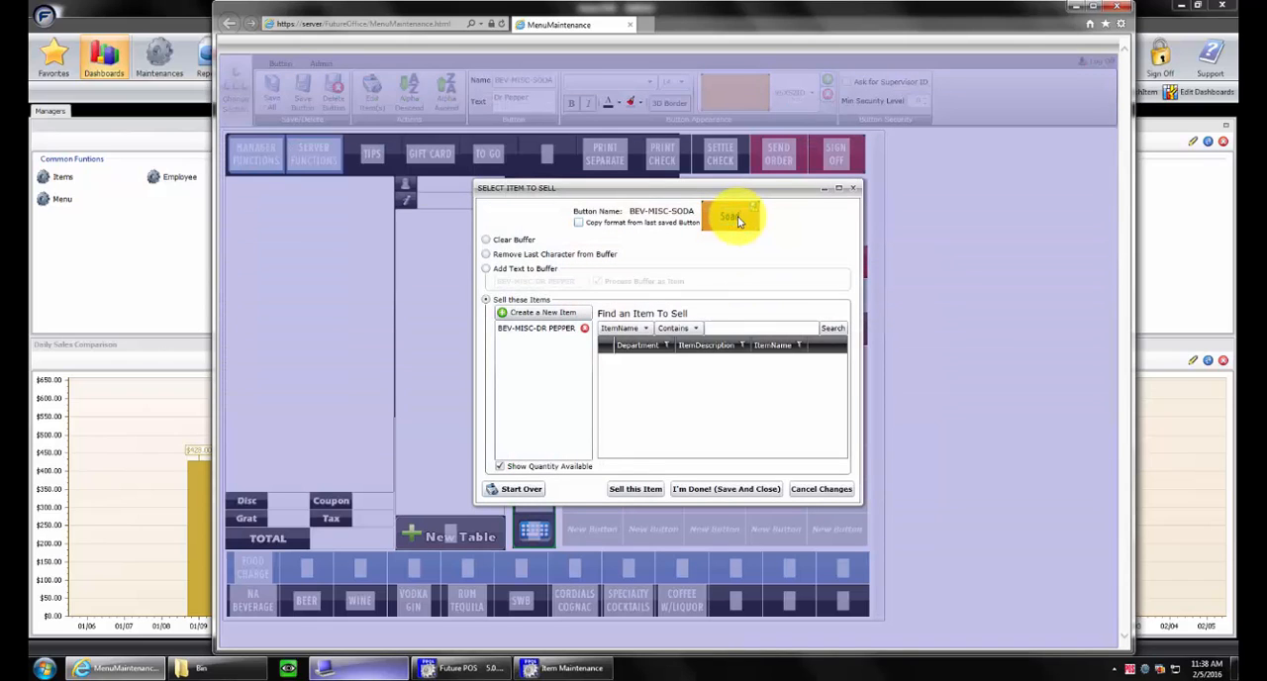
click(588, 330)
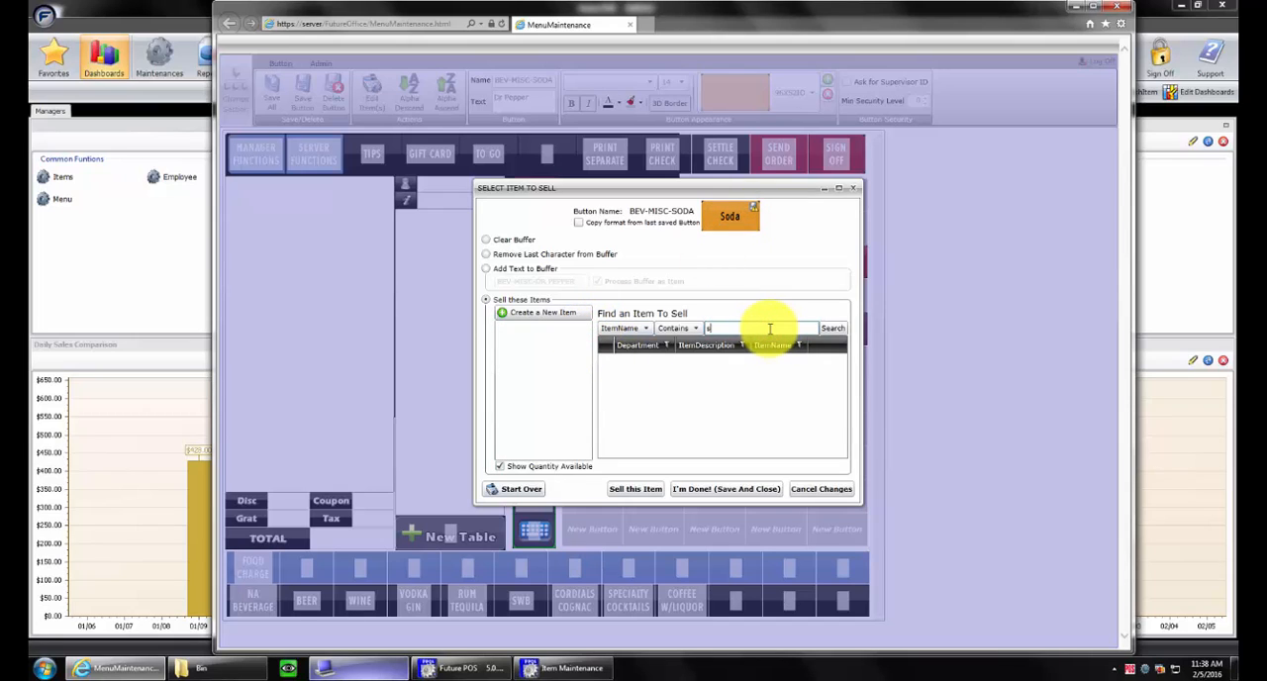
click(829, 328)
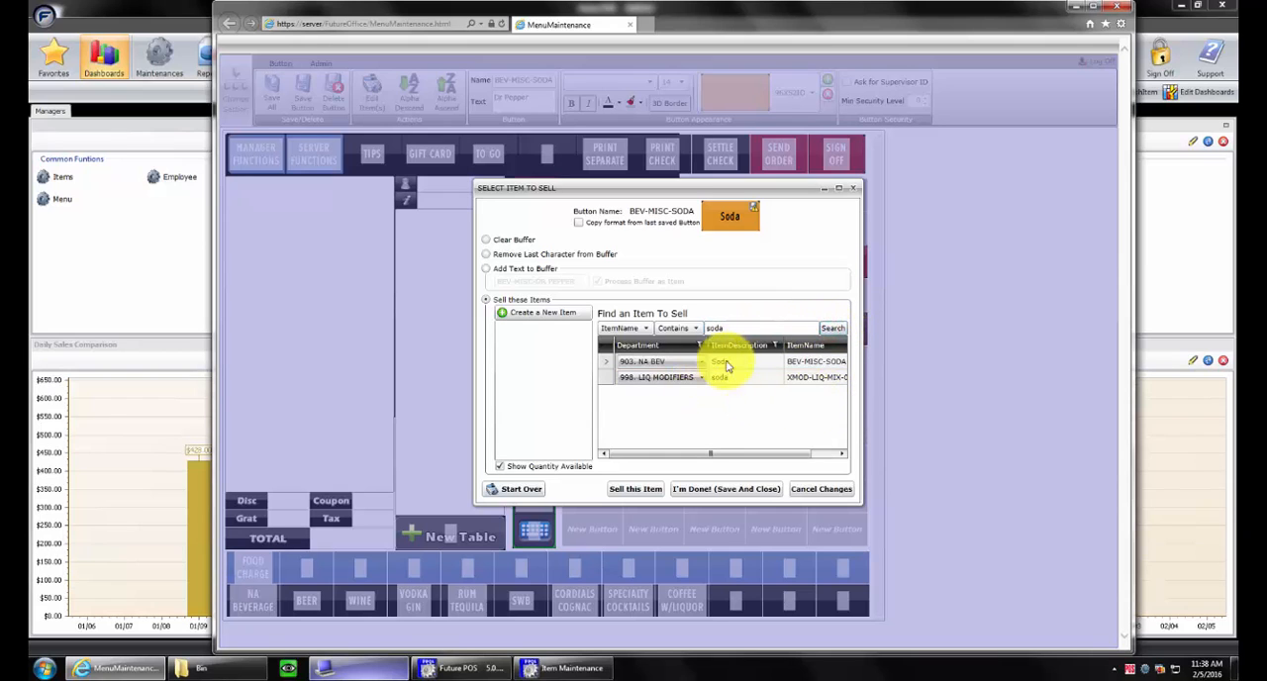
click(729, 365)
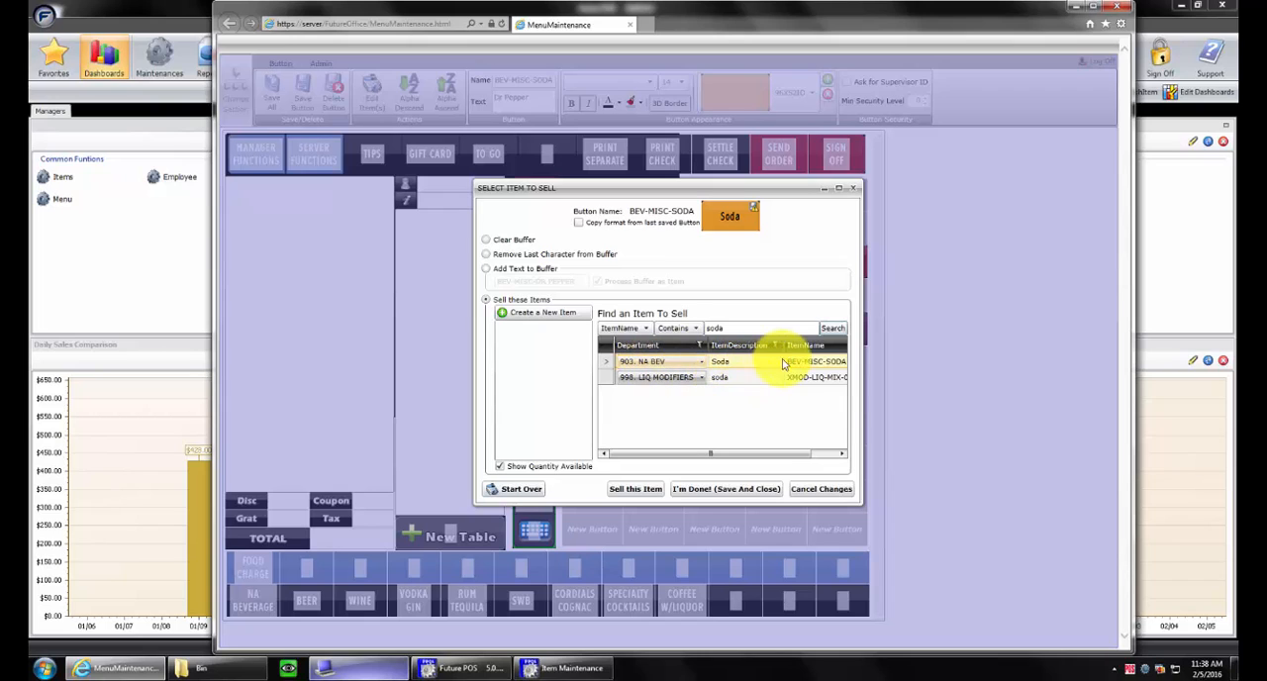
click(752, 377)
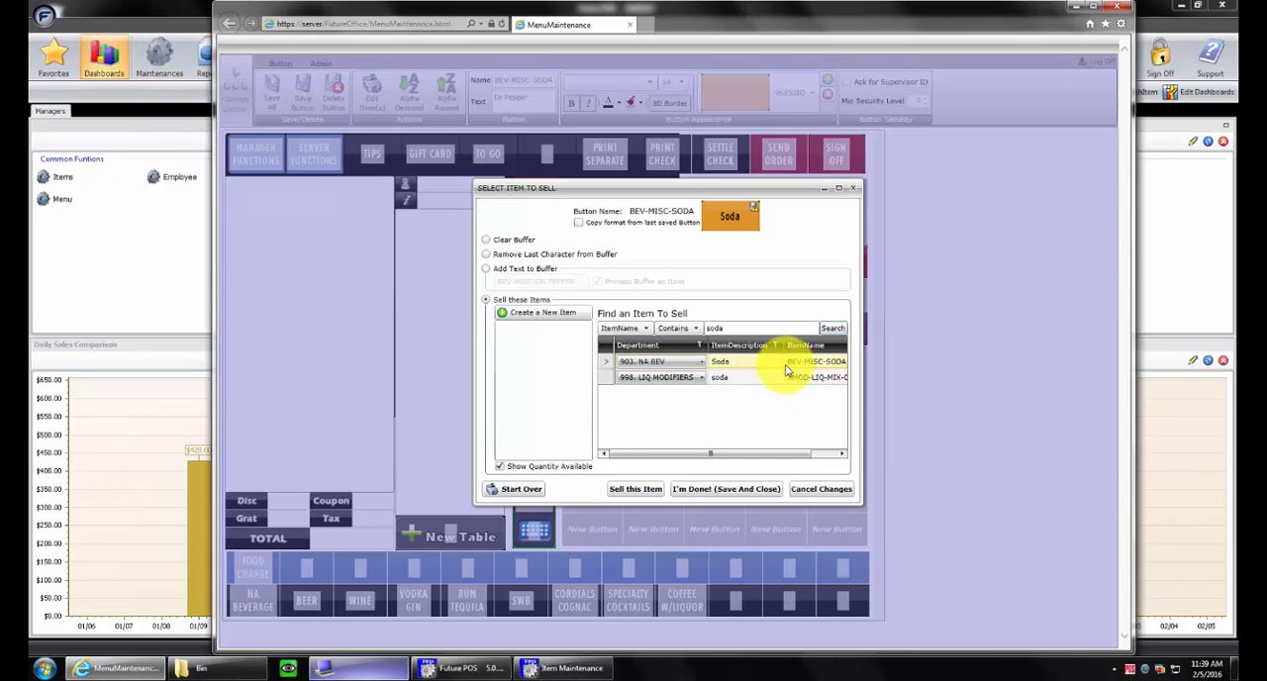
click(787, 369)
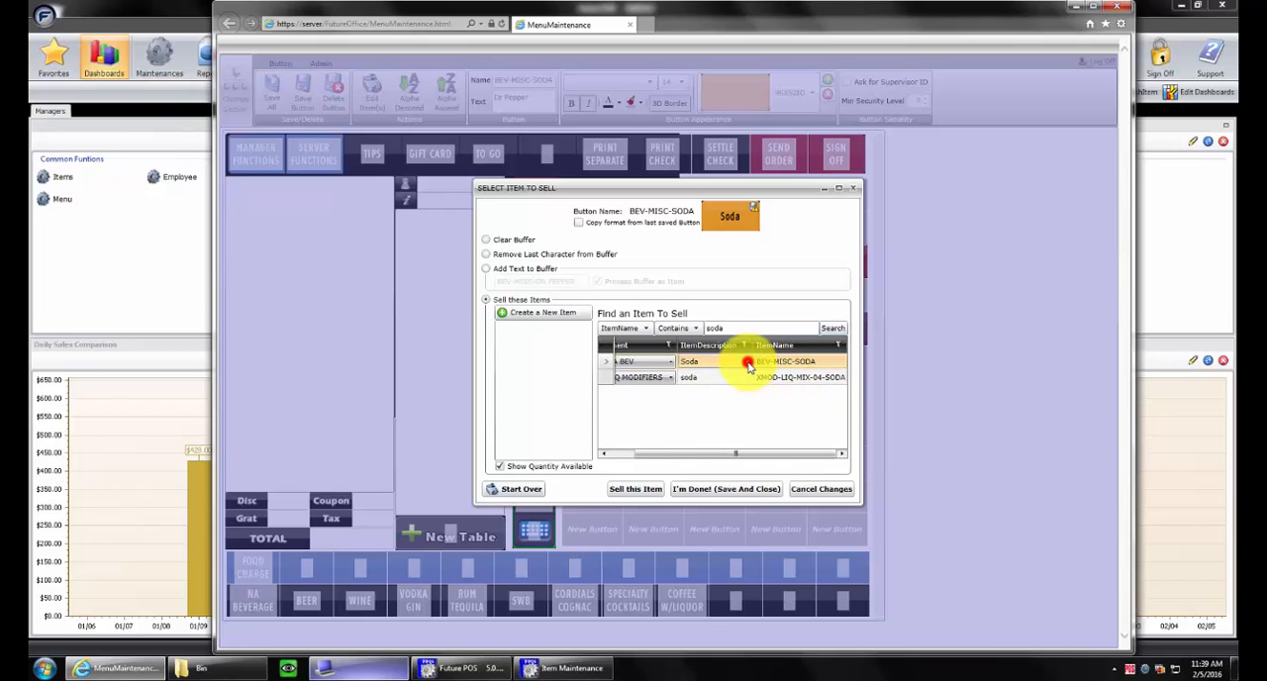
drag(748, 365, 551, 339)
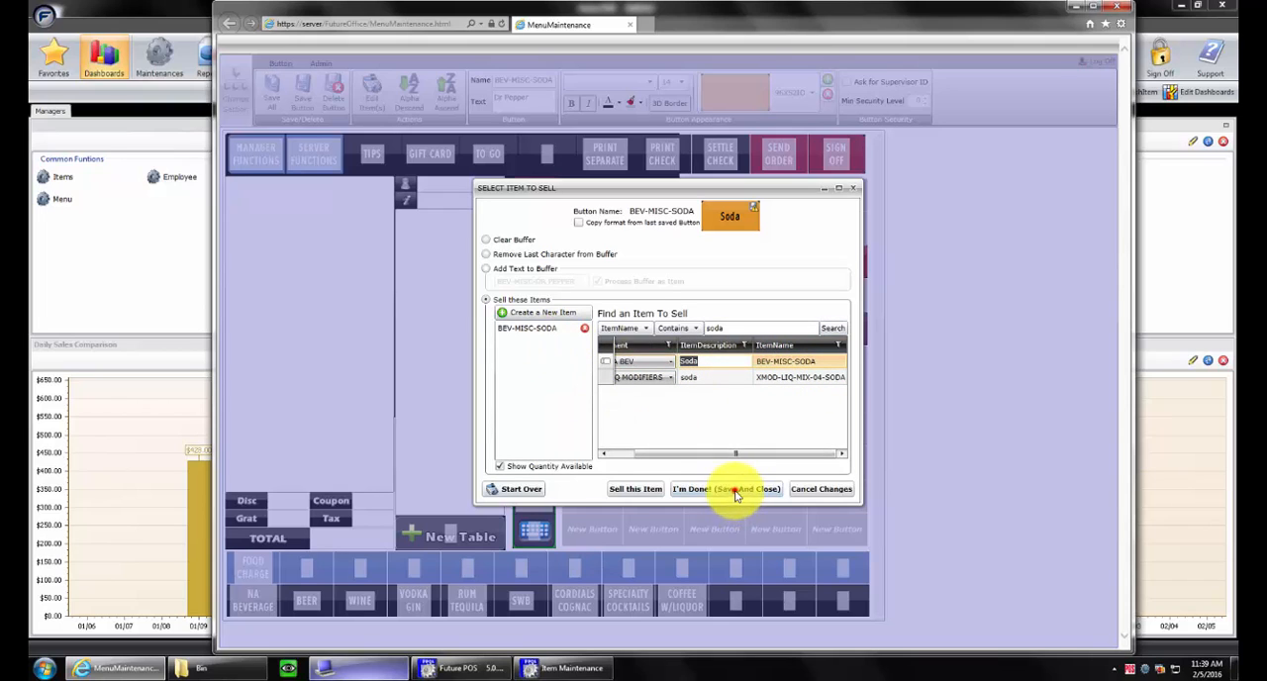
click(736, 492)
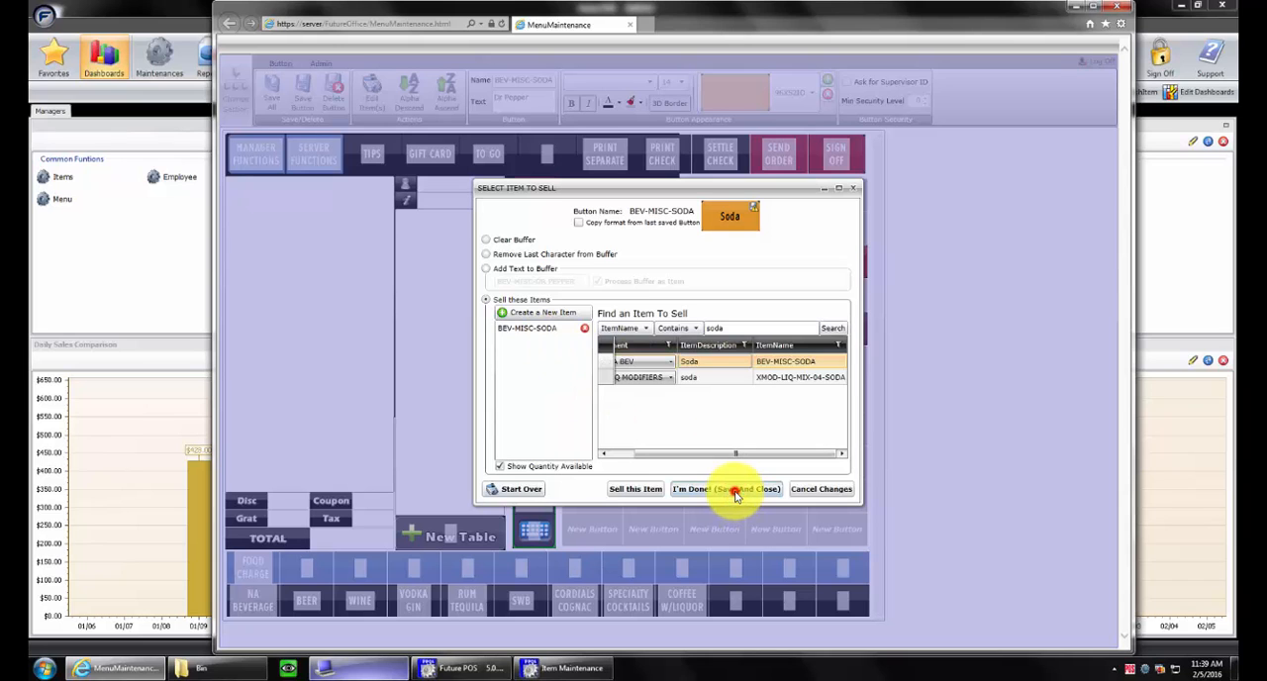
click(735, 492)
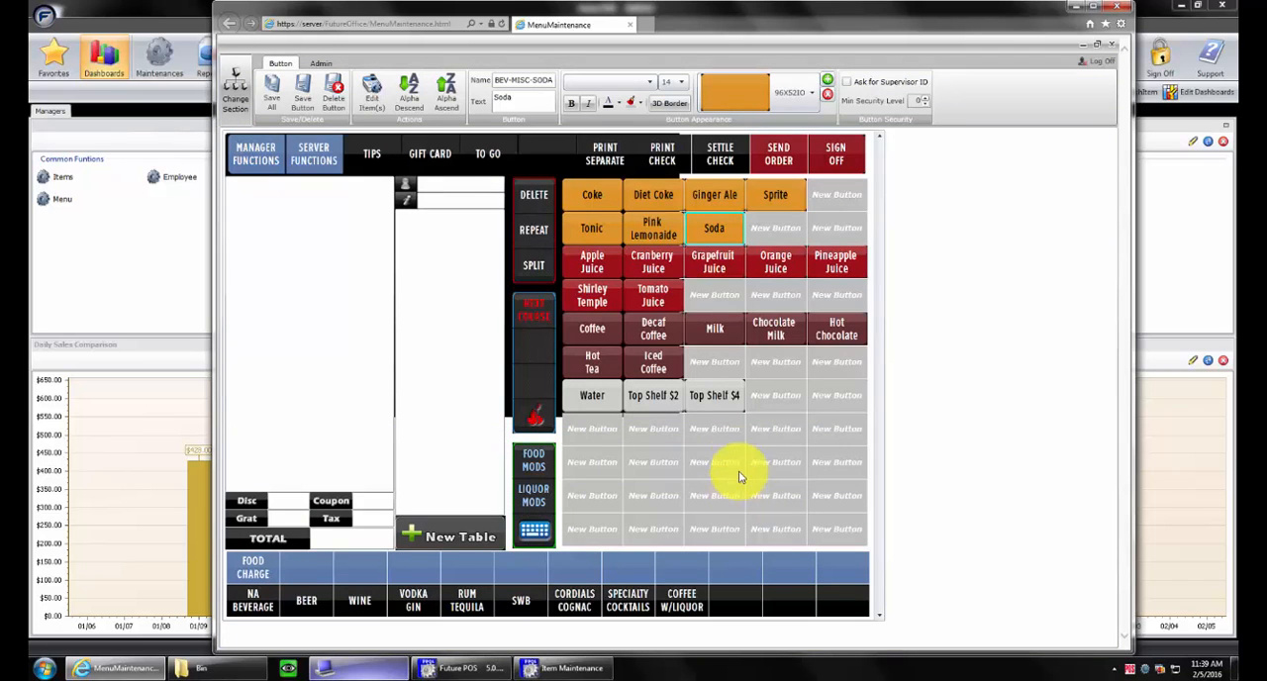
Move the Soda button into the empty cell beside Sprite and save all changes
click(338, 244)
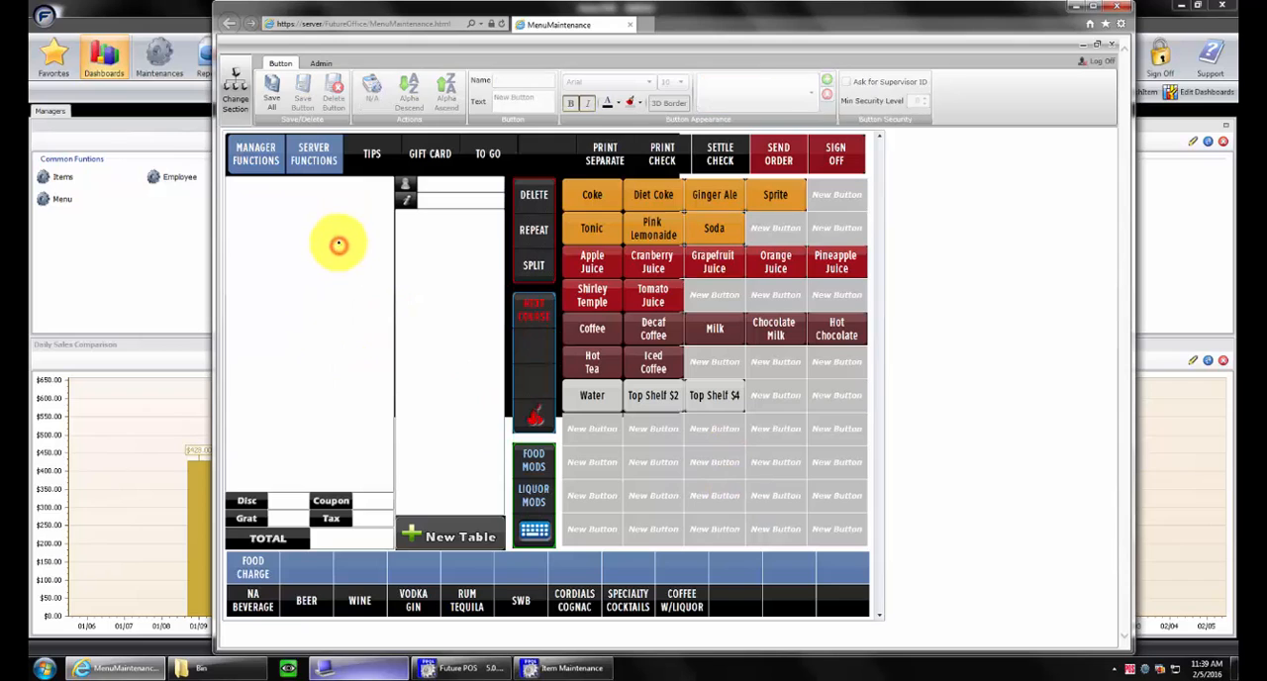
drag(737, 222, 834, 196)
click(275, 91)
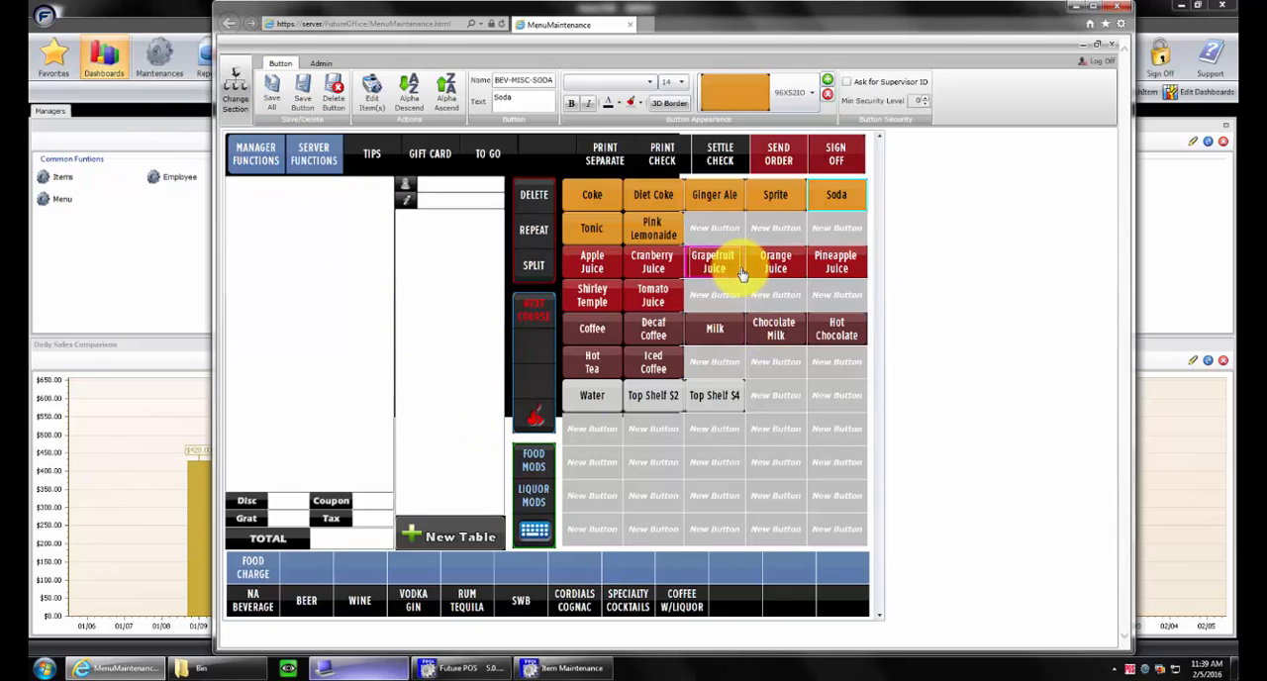
Put Tomato Juice in Grapefruit Juice's cell, move Grapefruit Juice beside Shirley Temple, and save all changes
drag(744, 270, 712, 264)
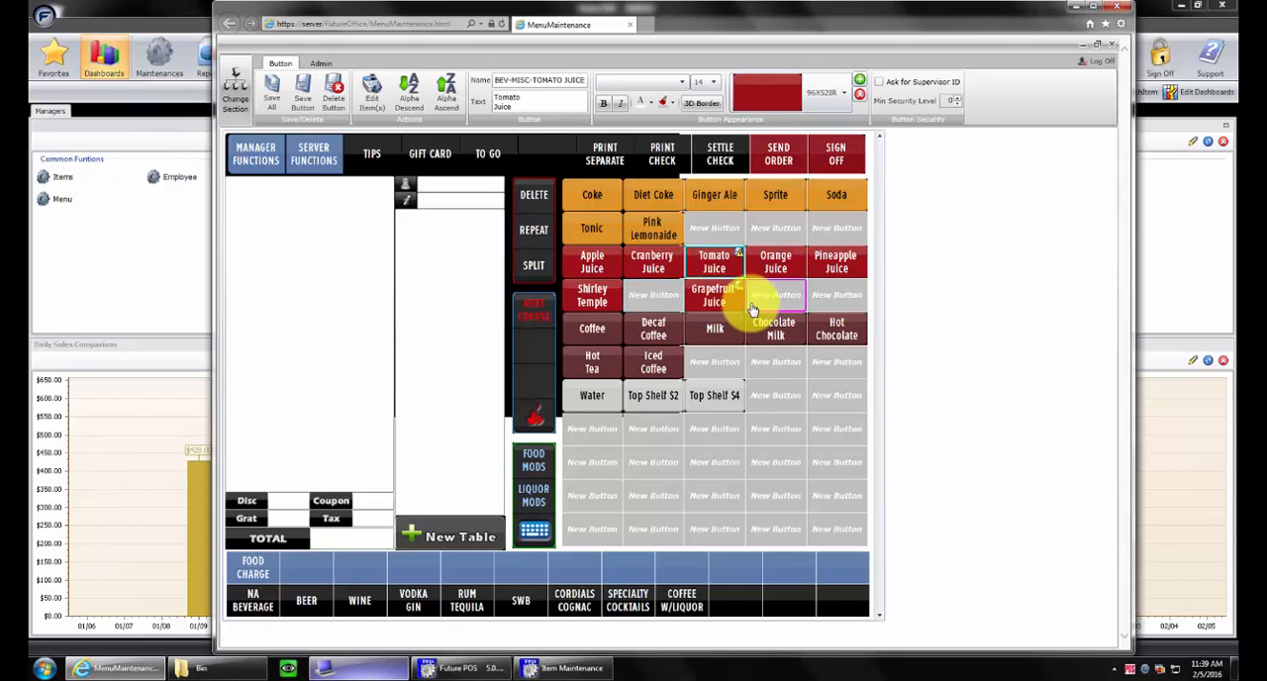
drag(744, 310, 643, 314)
click(708, 373)
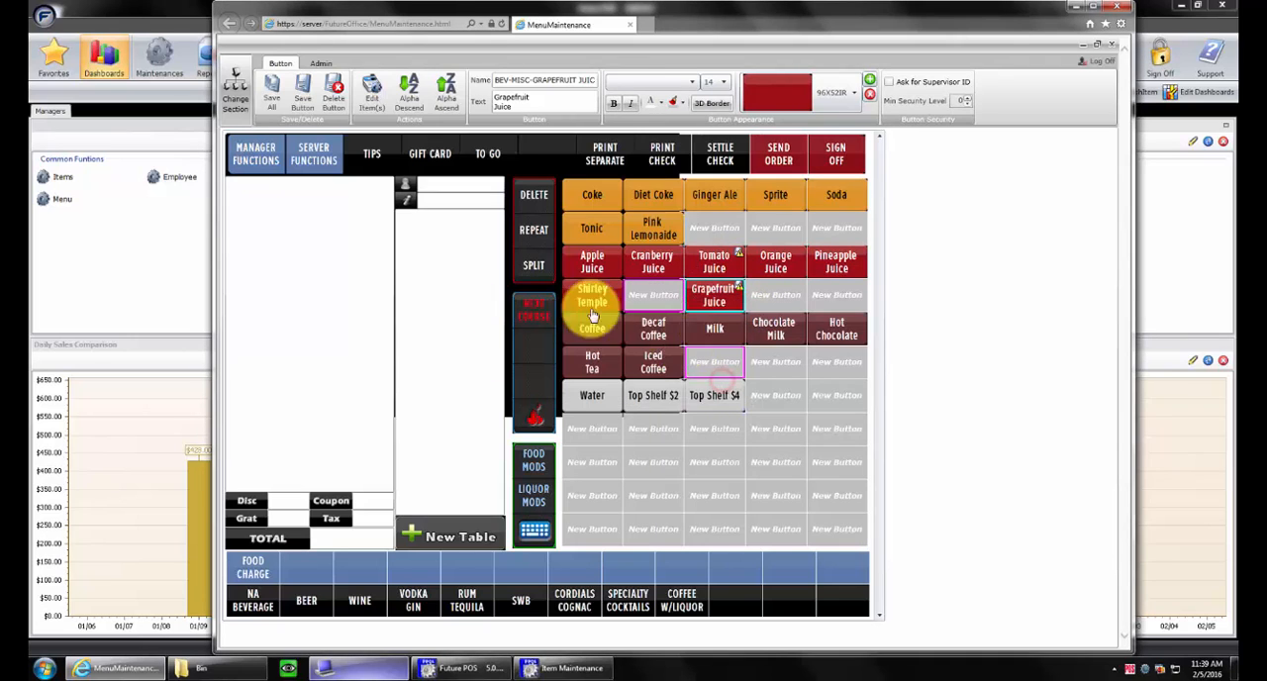
click(270, 87)
drag(742, 309, 643, 302)
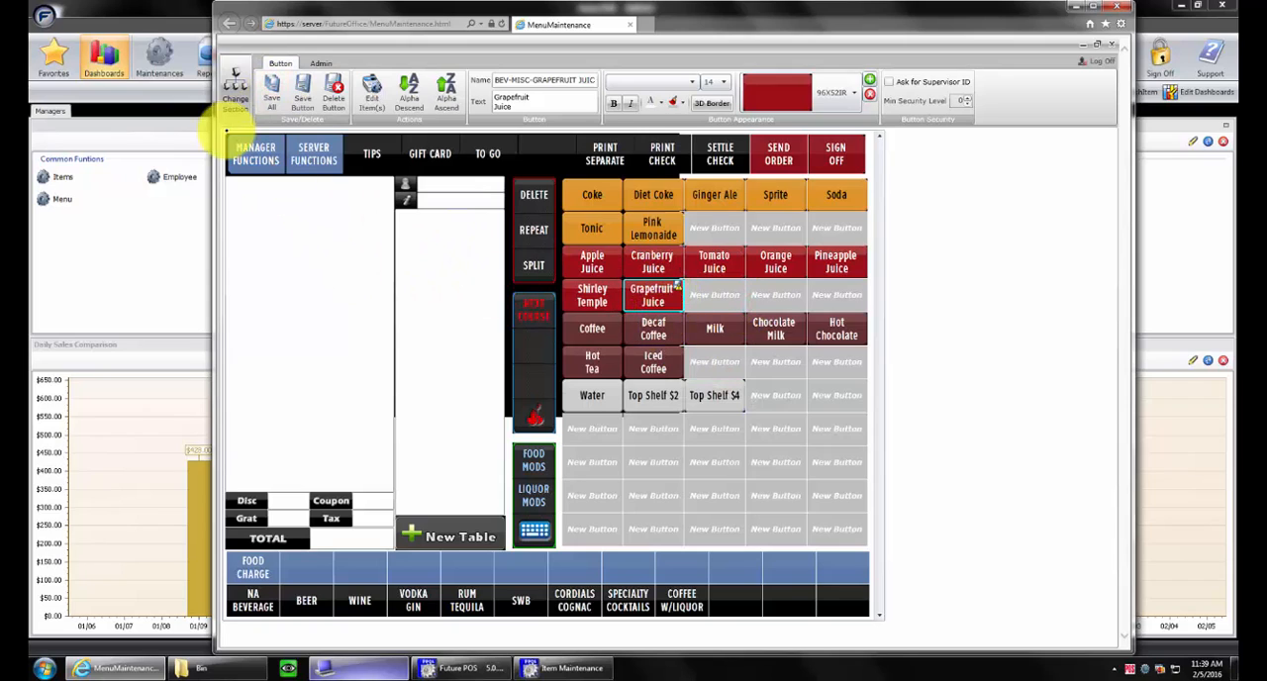
click(270, 91)
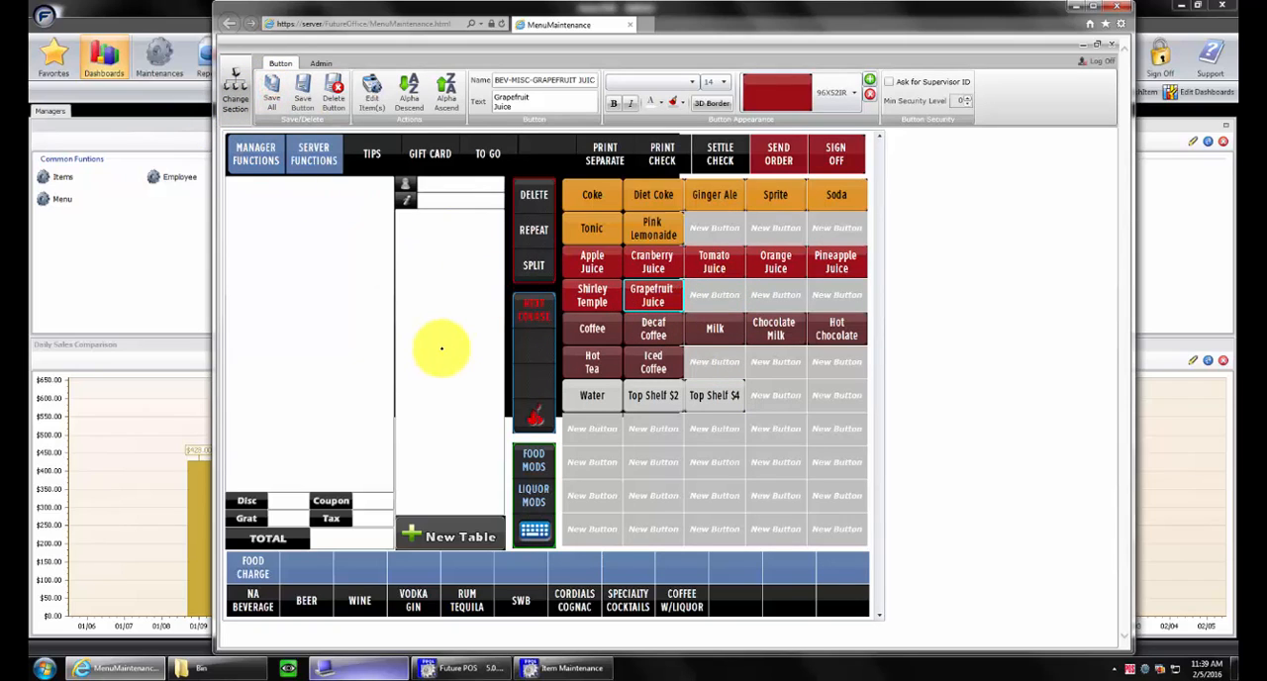
Sort the six juice buttons and Shirley Temple from A to Z with Alpha Descend and save all changes
click(615, 264)
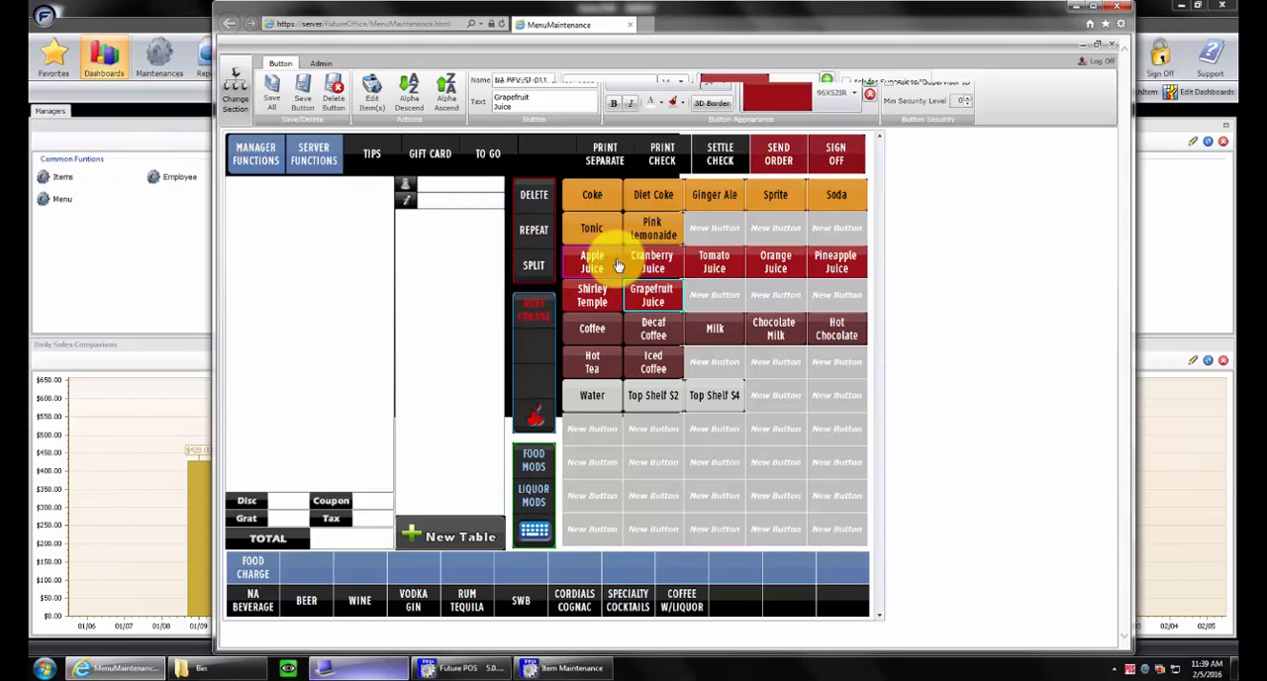
ctrl+click(650, 258)
ctrl+click(715, 261)
ctrl+click(771, 260)
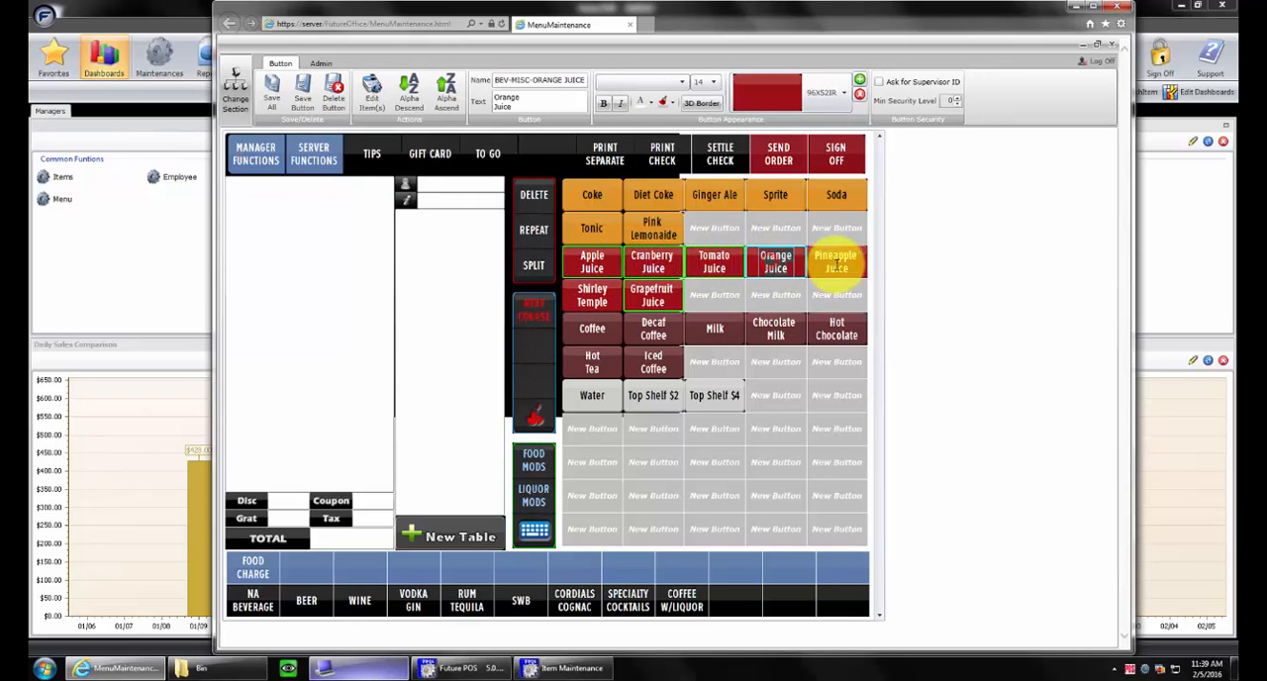
ctrl+click(836, 262)
ctrl+click(592, 294)
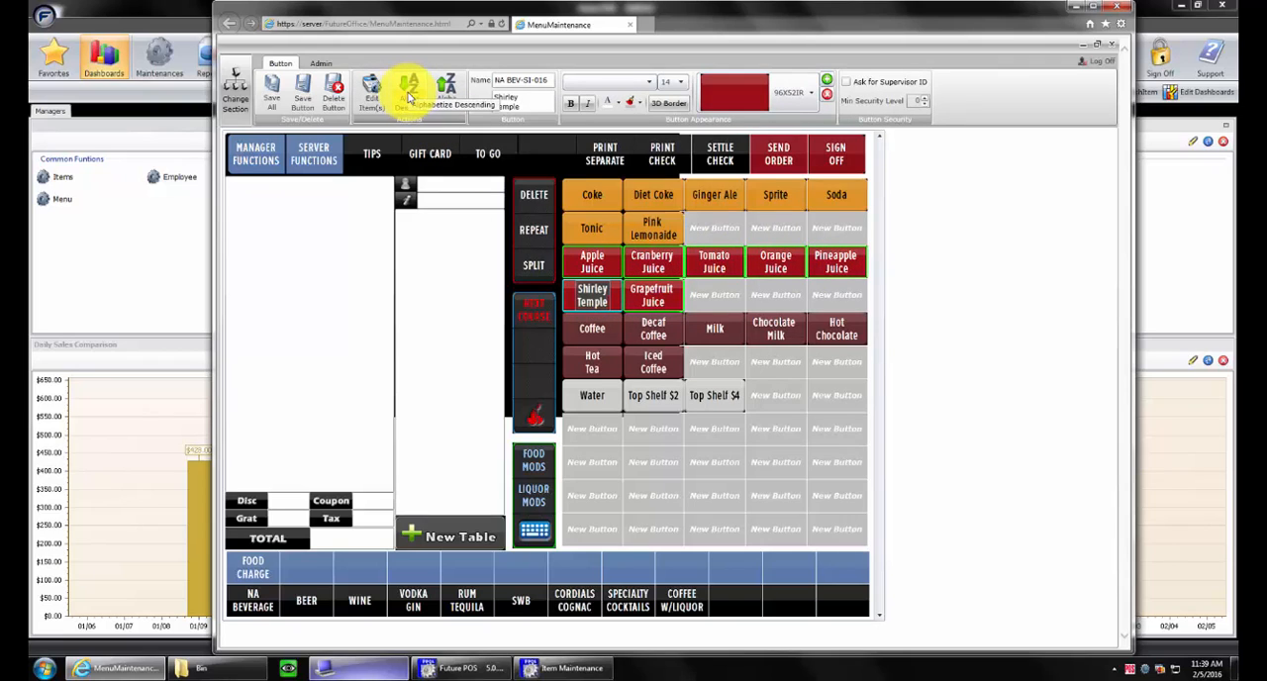
click(409, 94)
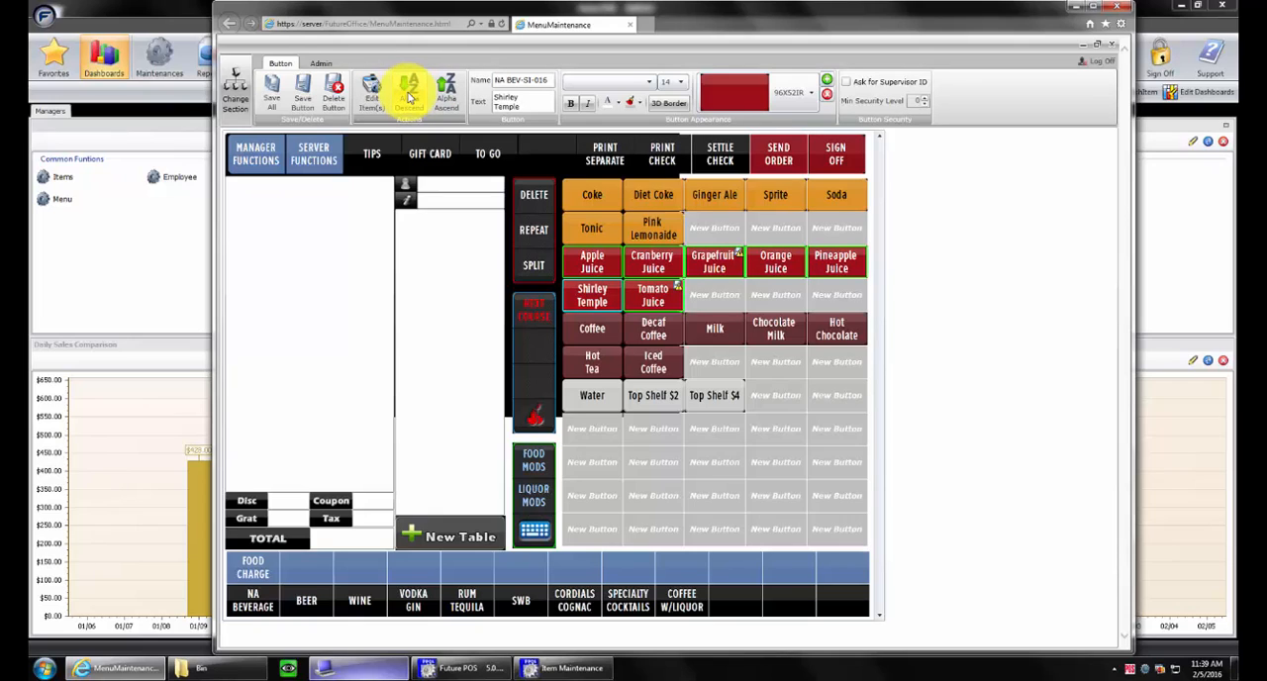
click(273, 96)
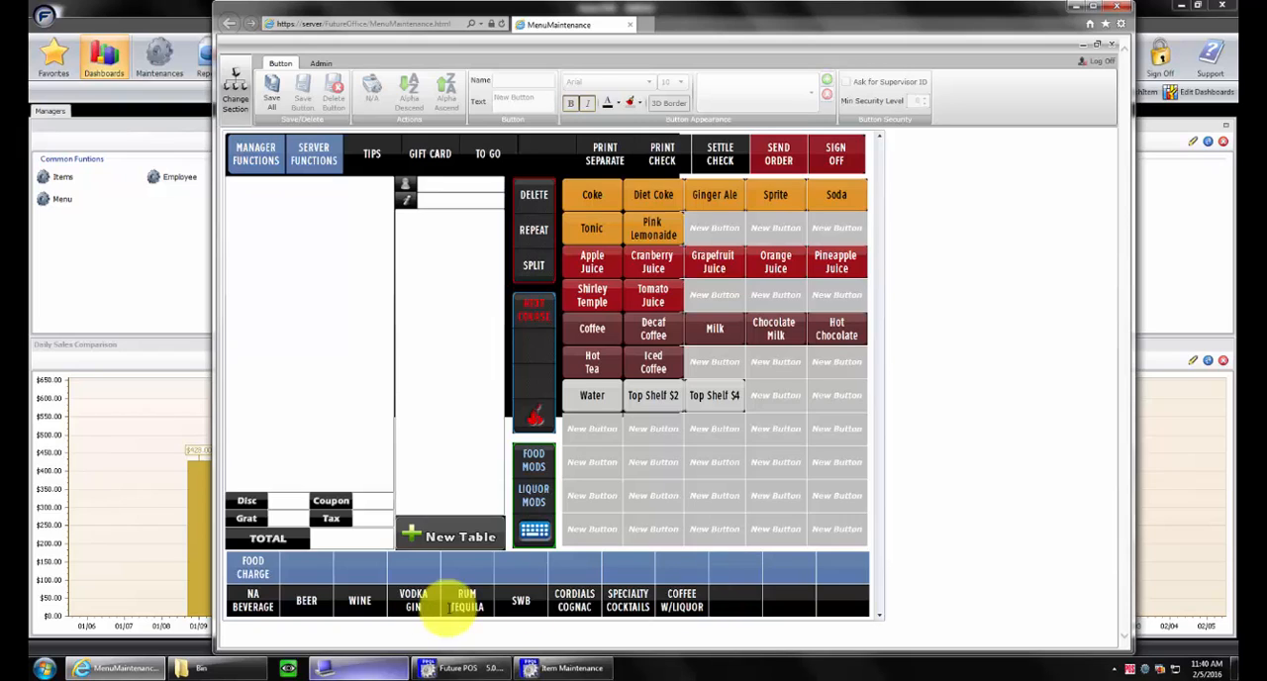
click(519, 568)
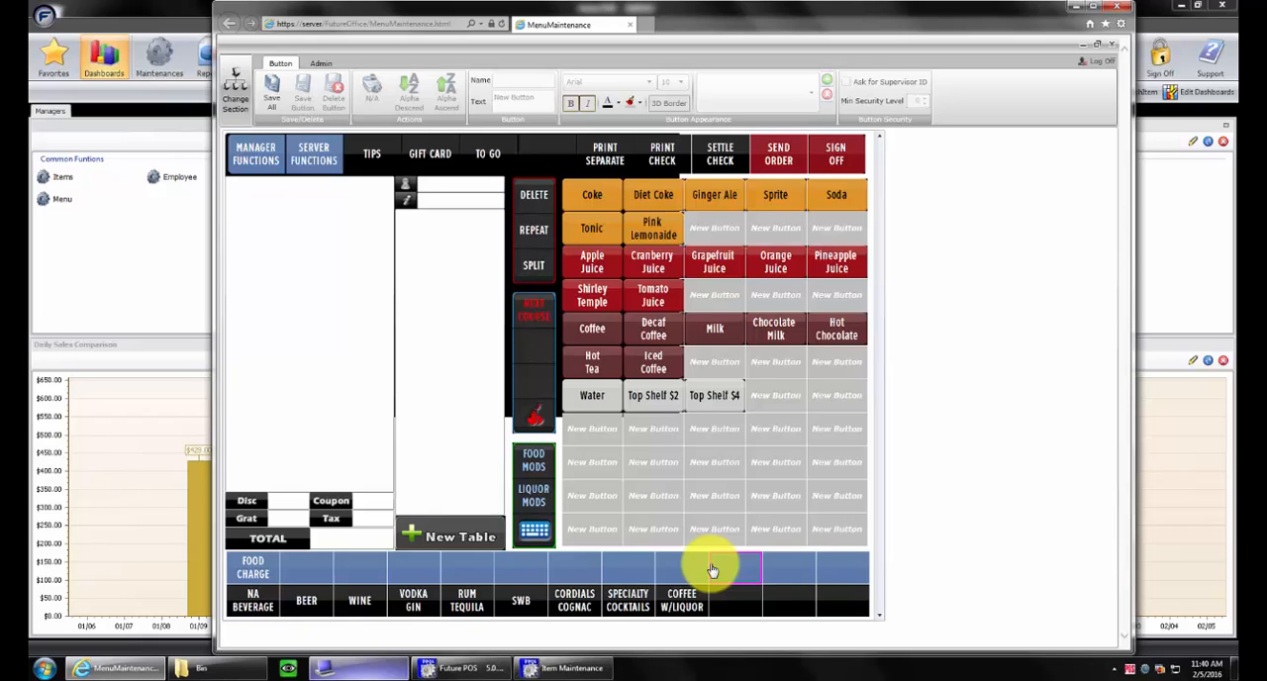
click(414, 569)
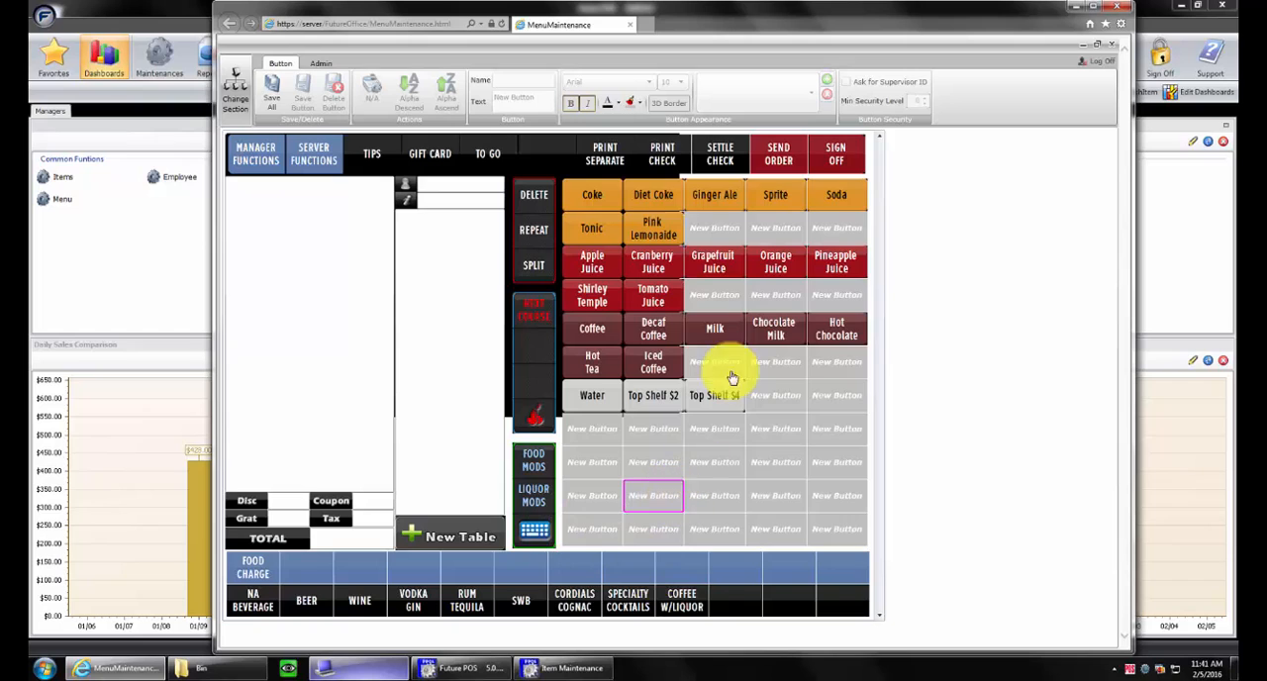
Browse the graphics available for the Coke button, from solid colours to brand logos, without choosing one
click(615, 191)
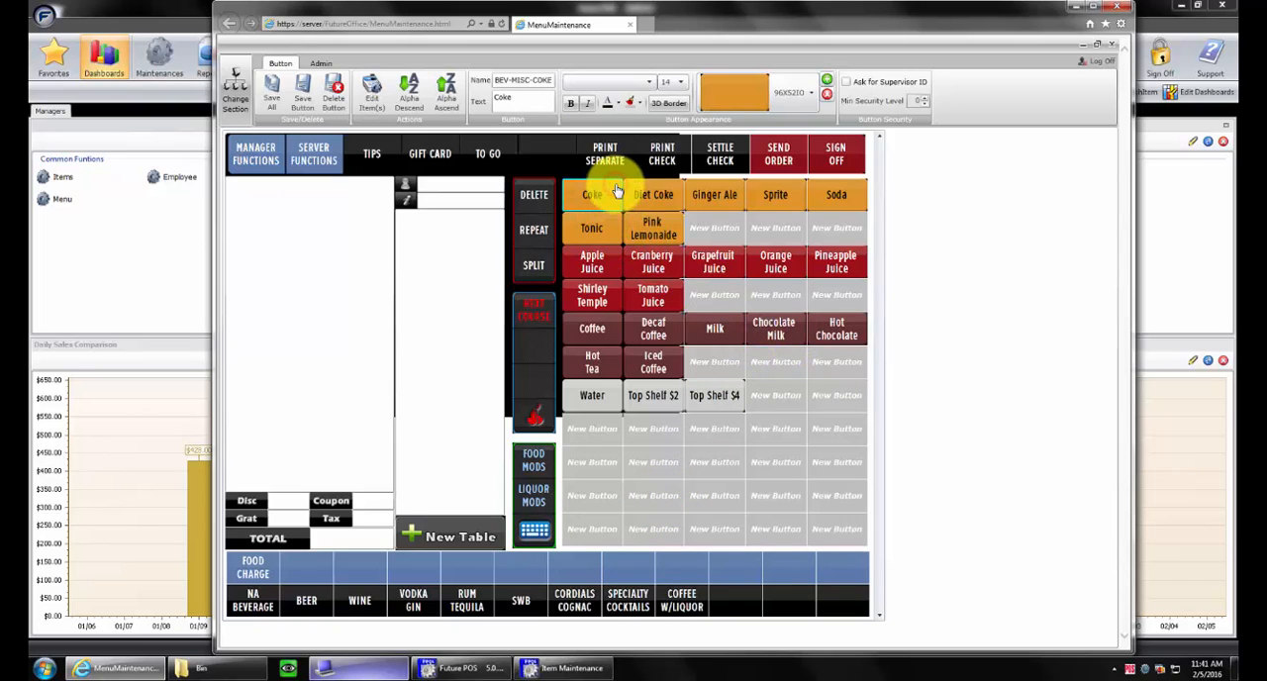
click(809, 95)
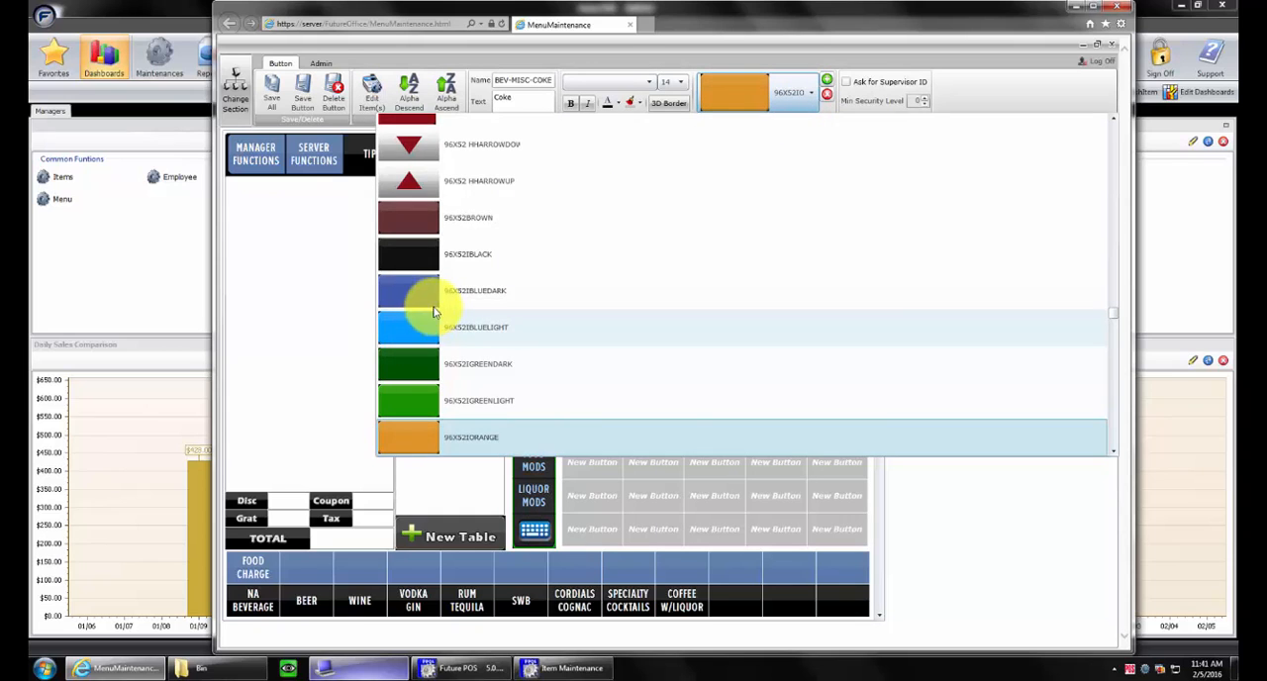
scroll(425, 297, down, 3)
scroll(436, 336, down, 5)
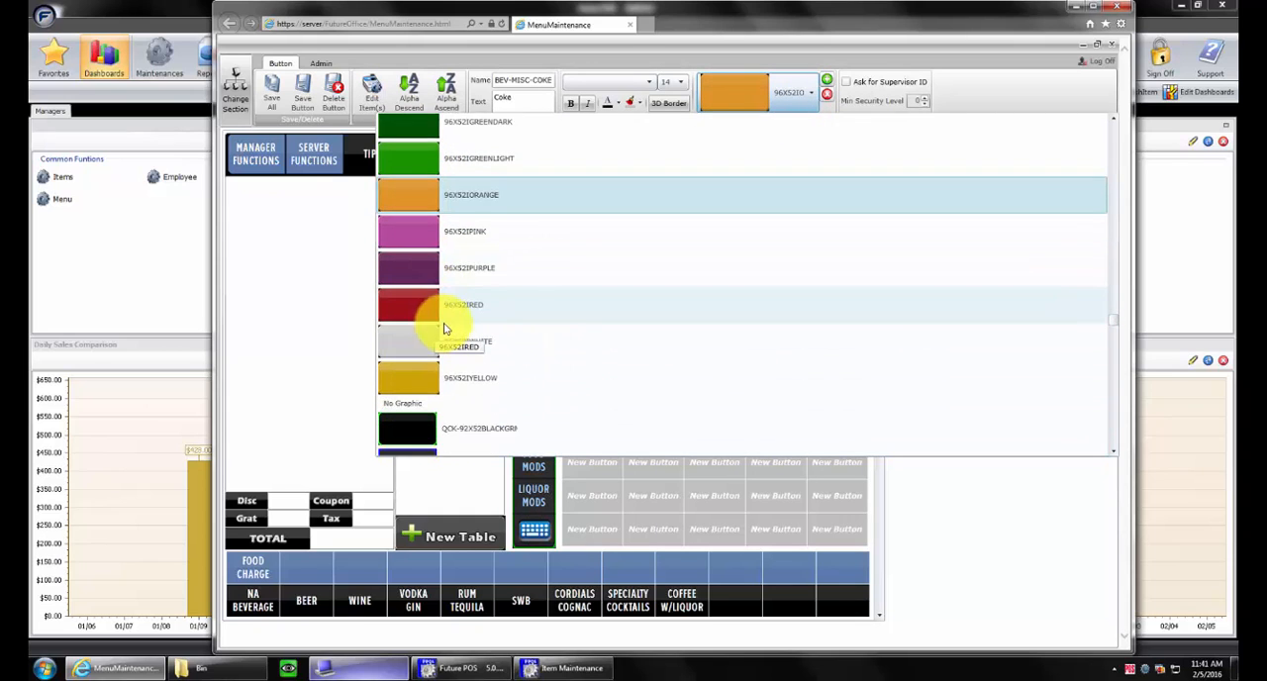
scroll(442, 324, down, 6)
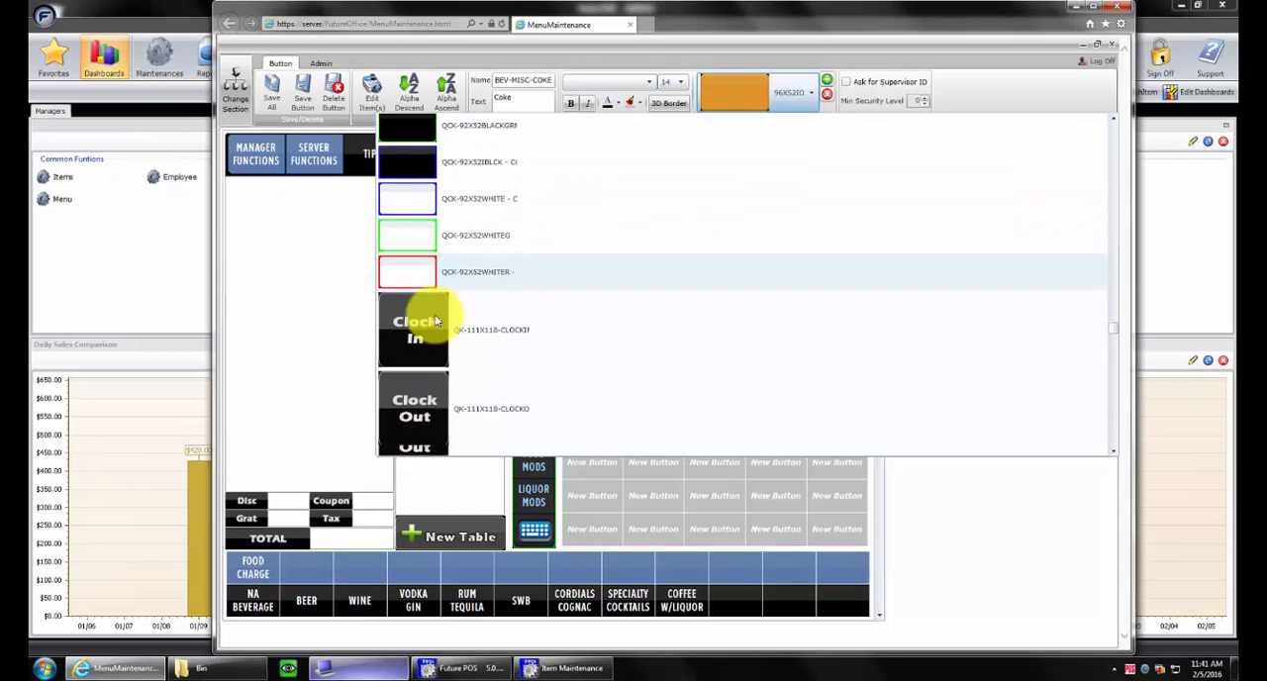
scroll(509, 333, down, 10)
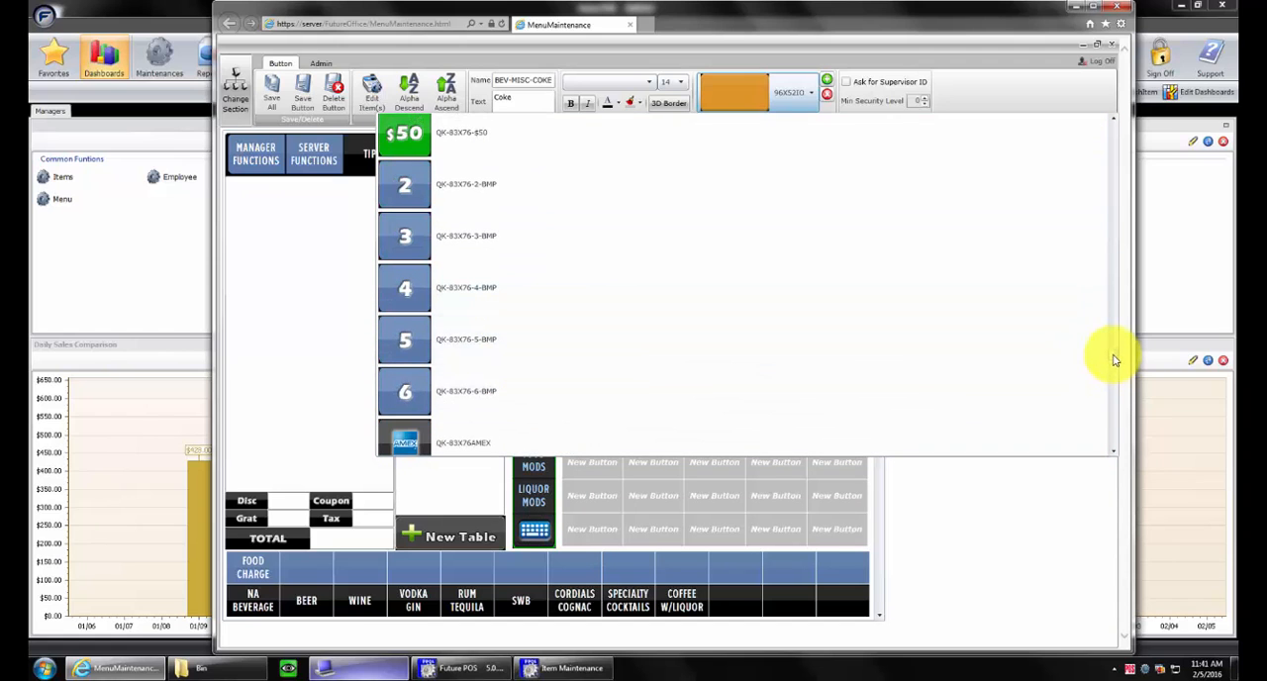
drag(1112, 354, 1101, 194)
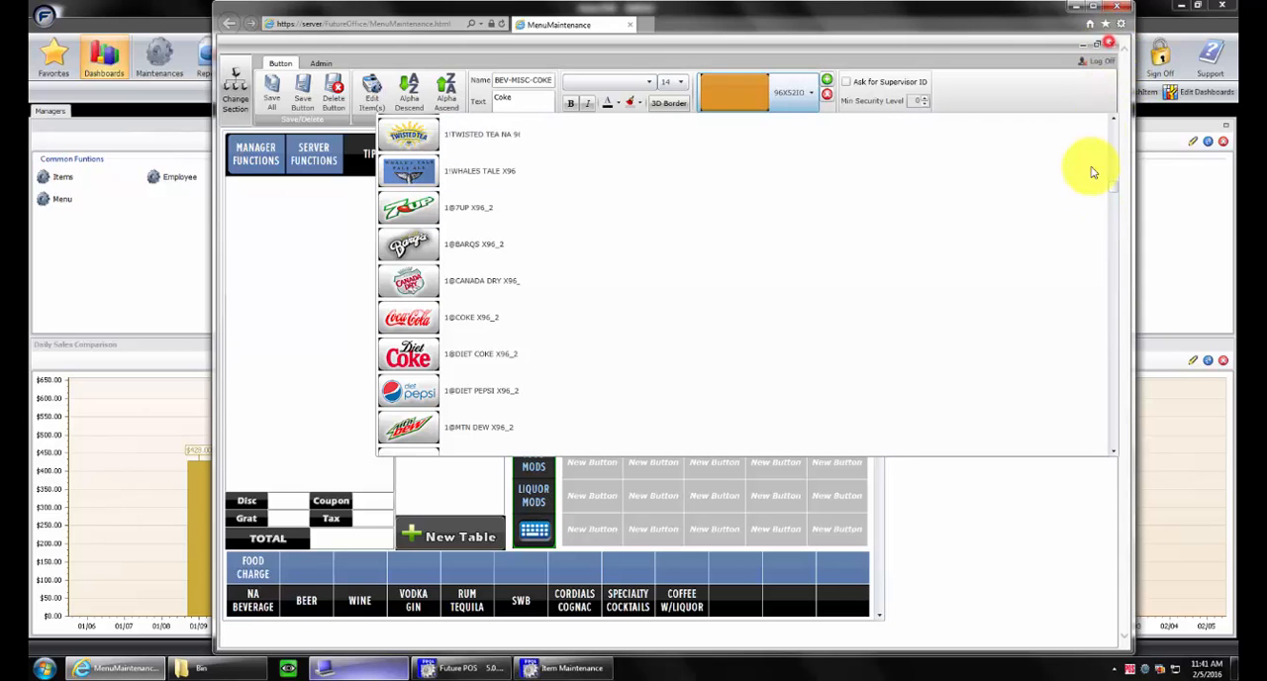
click(615, 190)
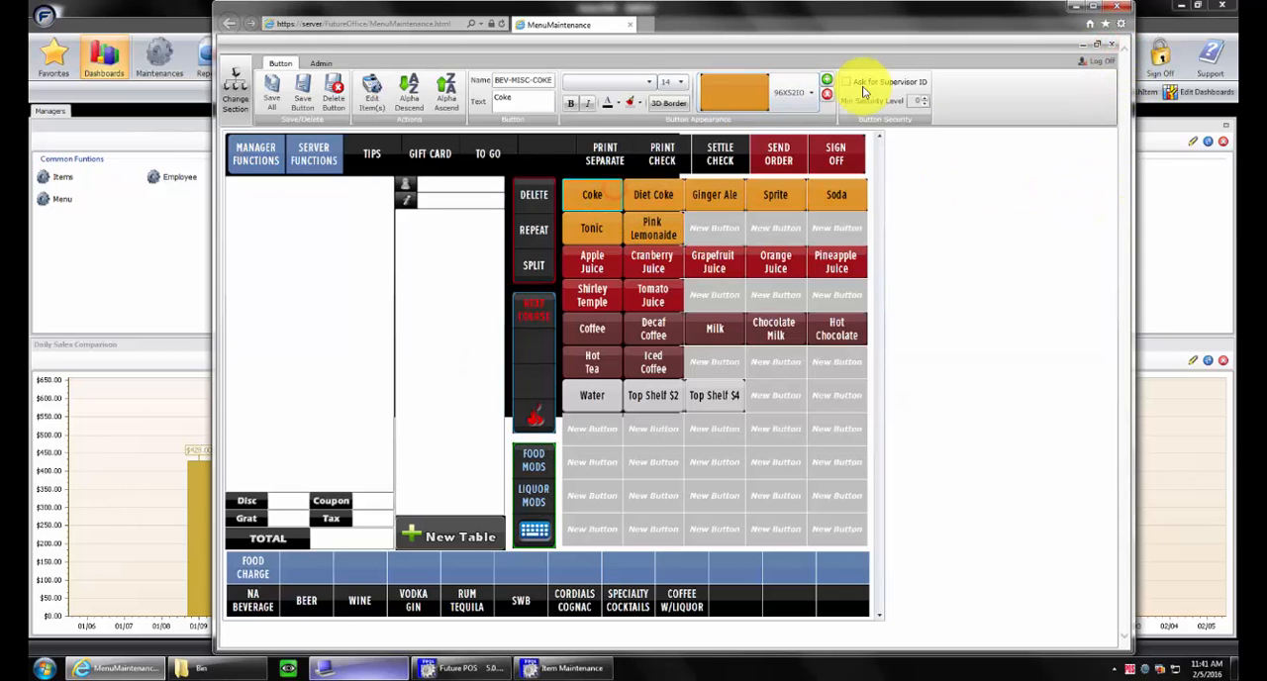
Set the Coke button's graphic to the Coca-Cola logo 1@COKE X96_2
click(812, 93)
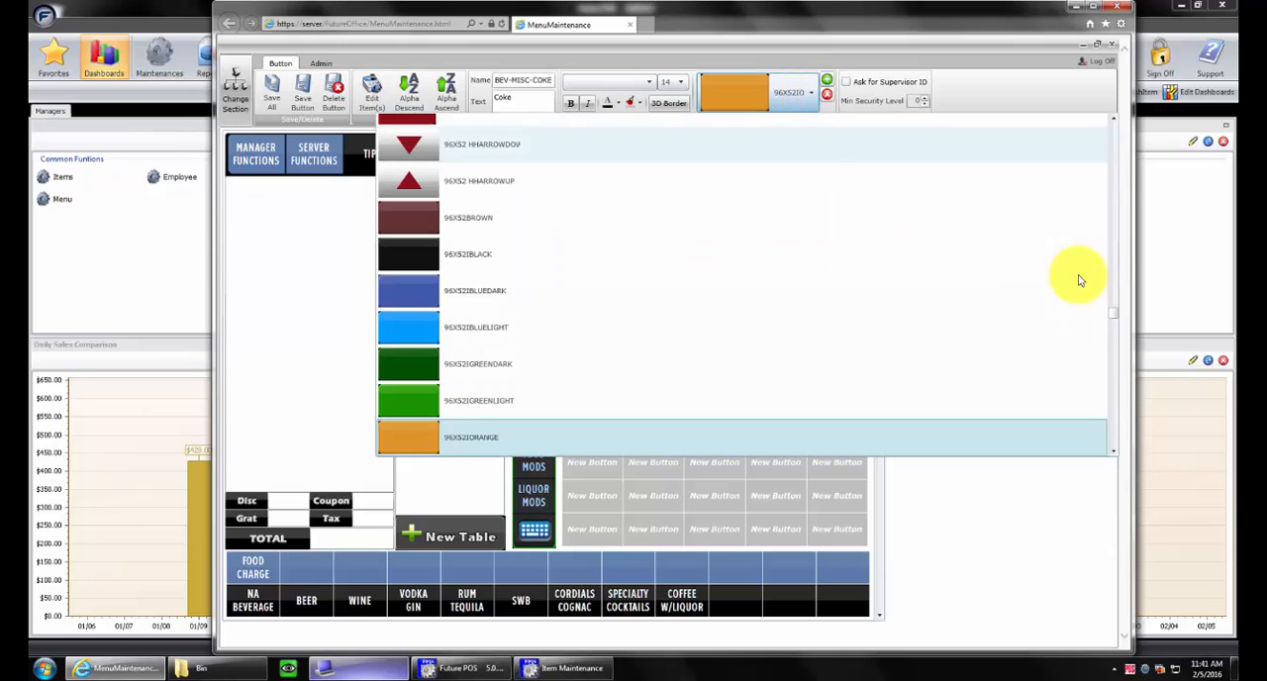
drag(1115, 319, 1112, 189)
click(416, 307)
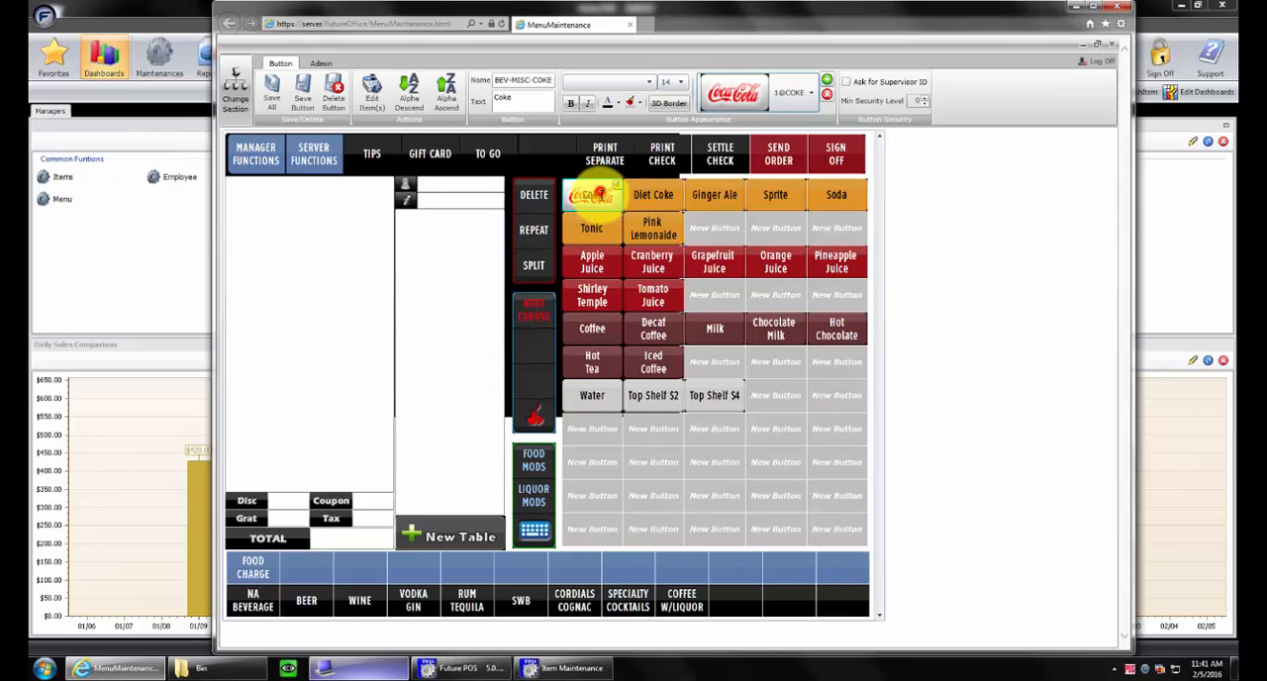
click(599, 193)
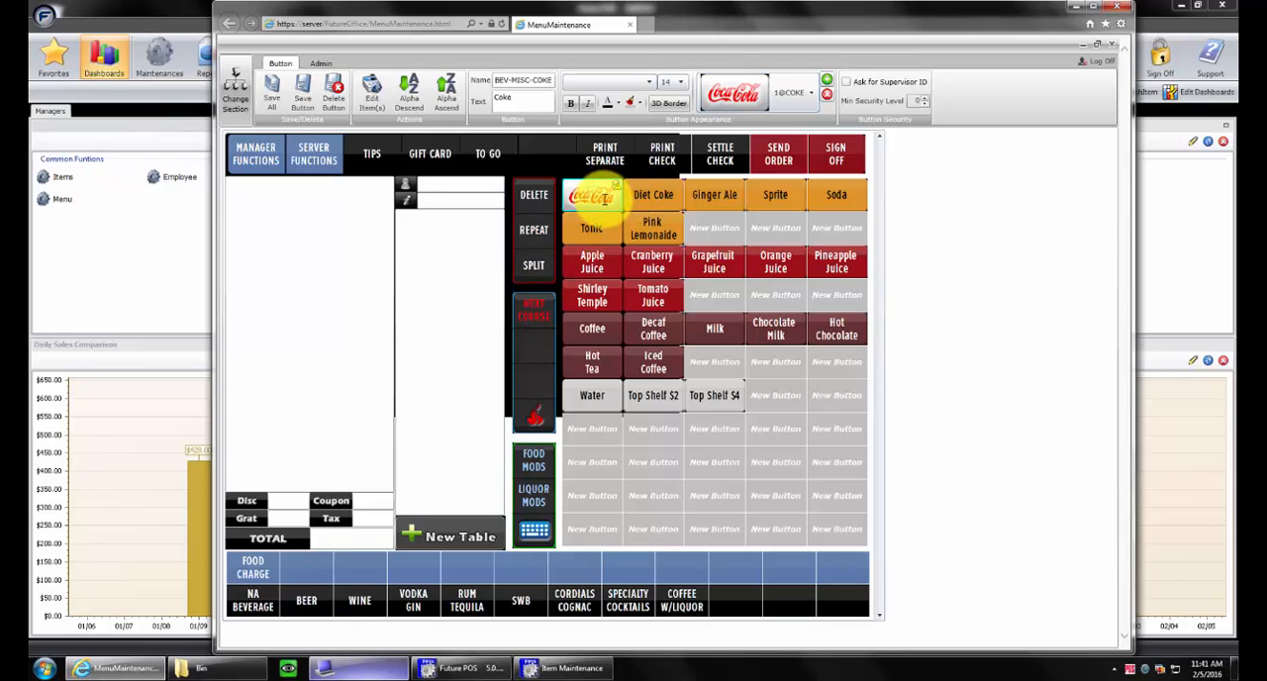
Set the Diet Coke button's graphic to the Diet Coke logo 1@DIET COKE X96_2
click(679, 187)
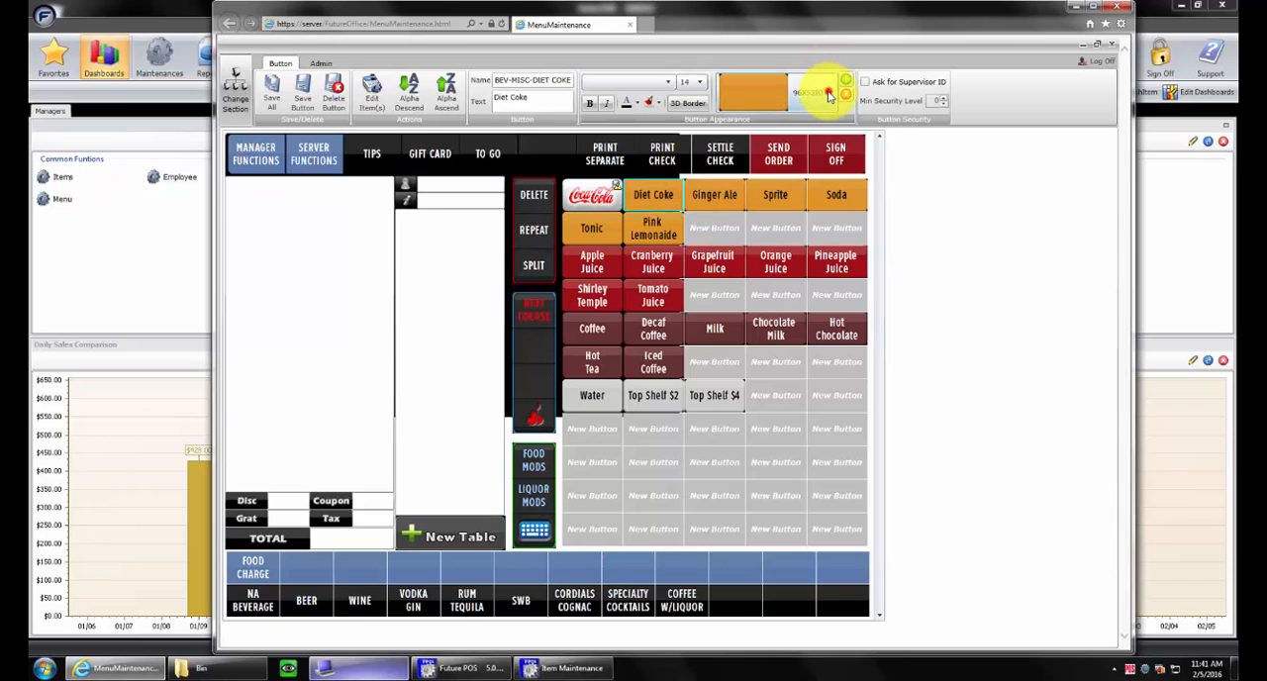
click(829, 94)
scroll(696, 279, up, 5)
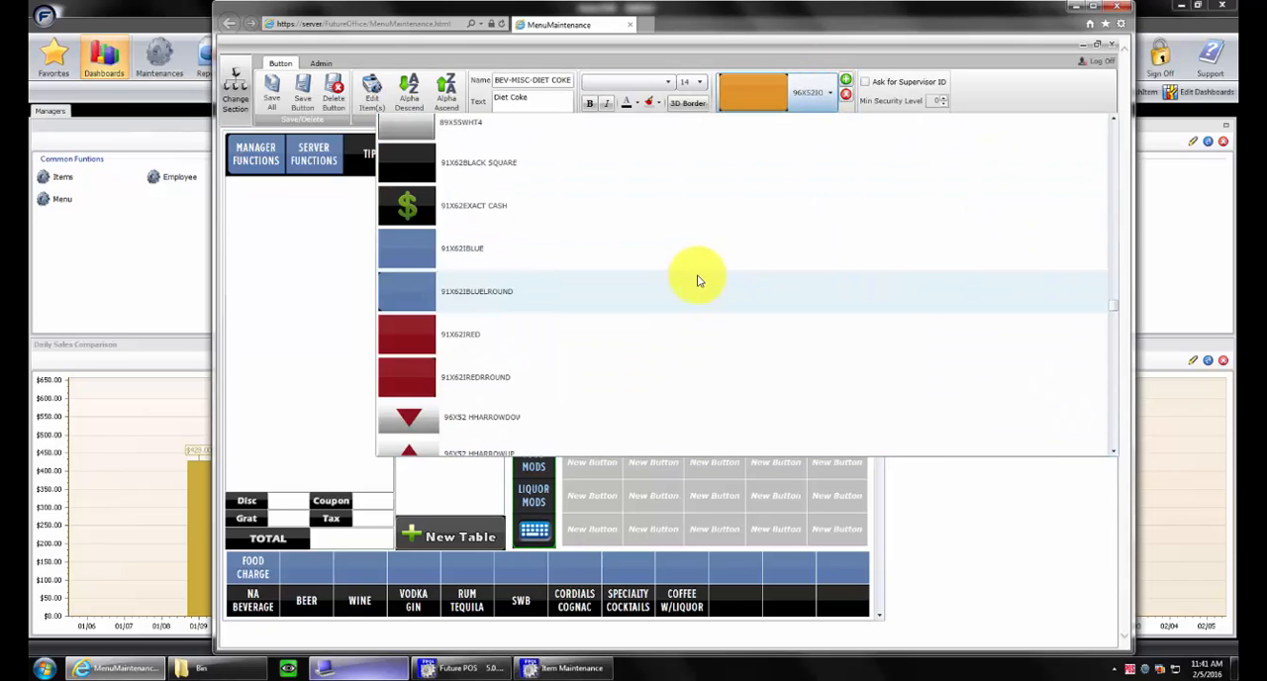
scroll(693, 282, up, 8)
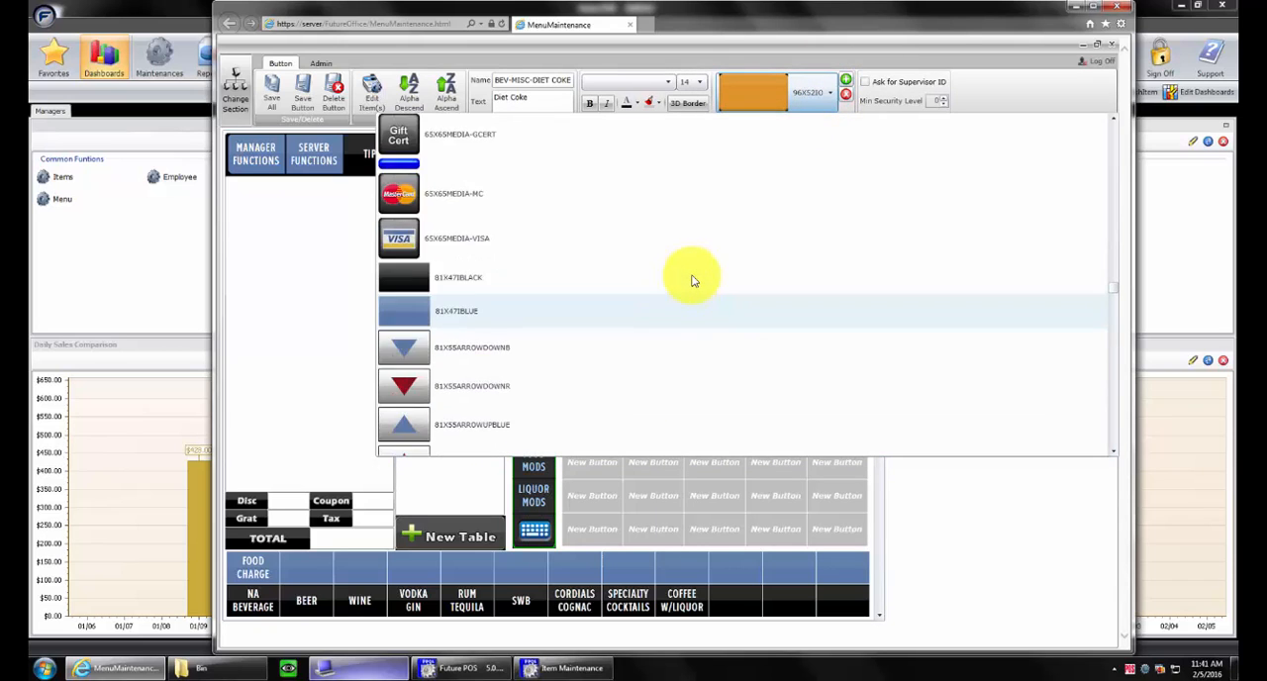
scroll(693, 281, up, 10)
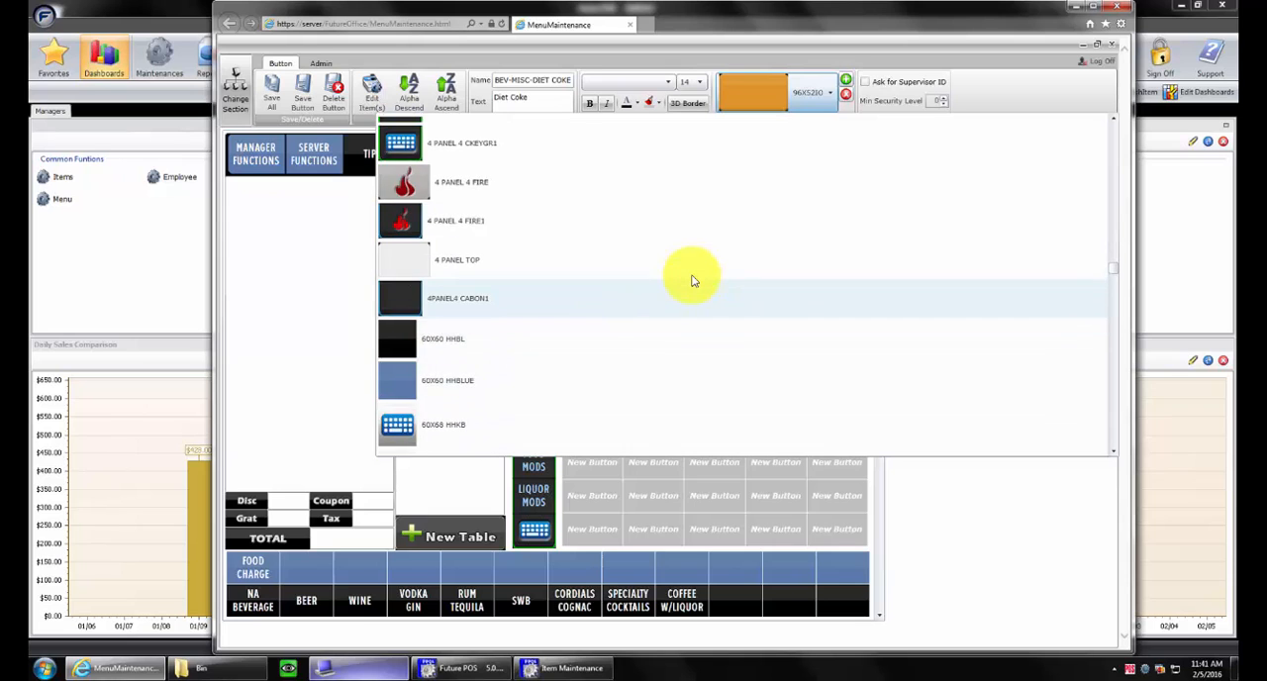
scroll(693, 281, up, 6)
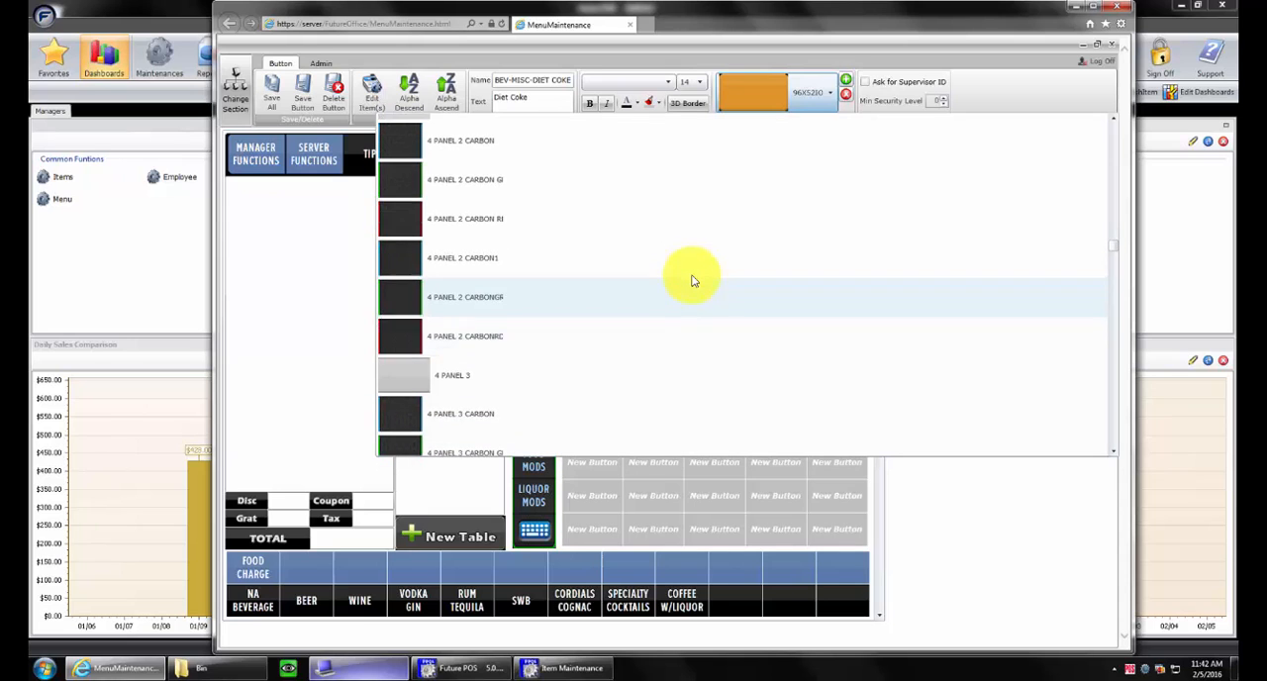
scroll(693, 281, up, 10)
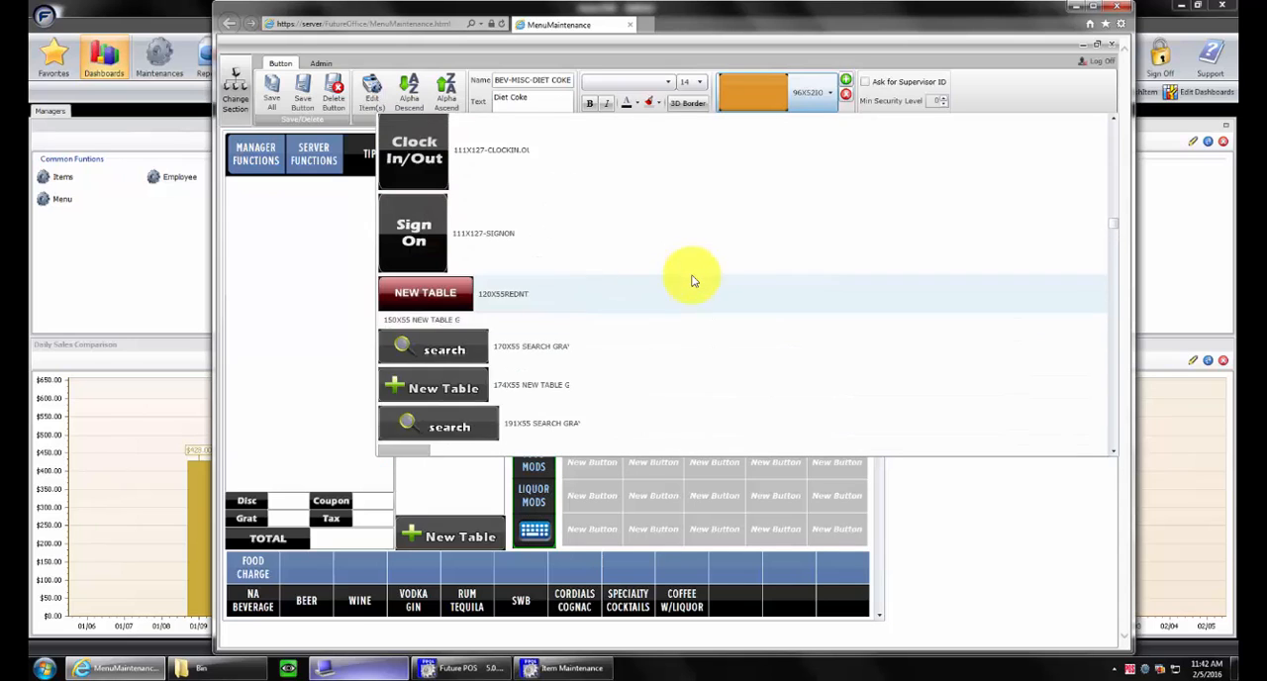
scroll(693, 281, up, 10)
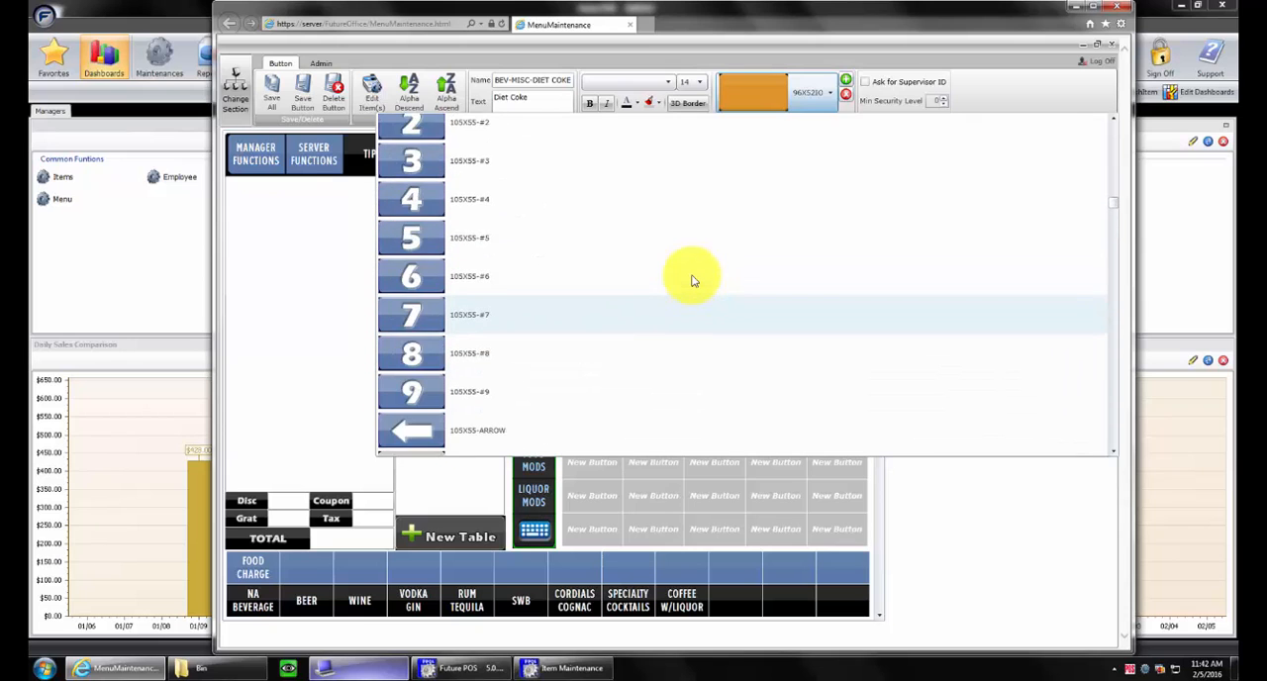
scroll(693, 281, up, 10)
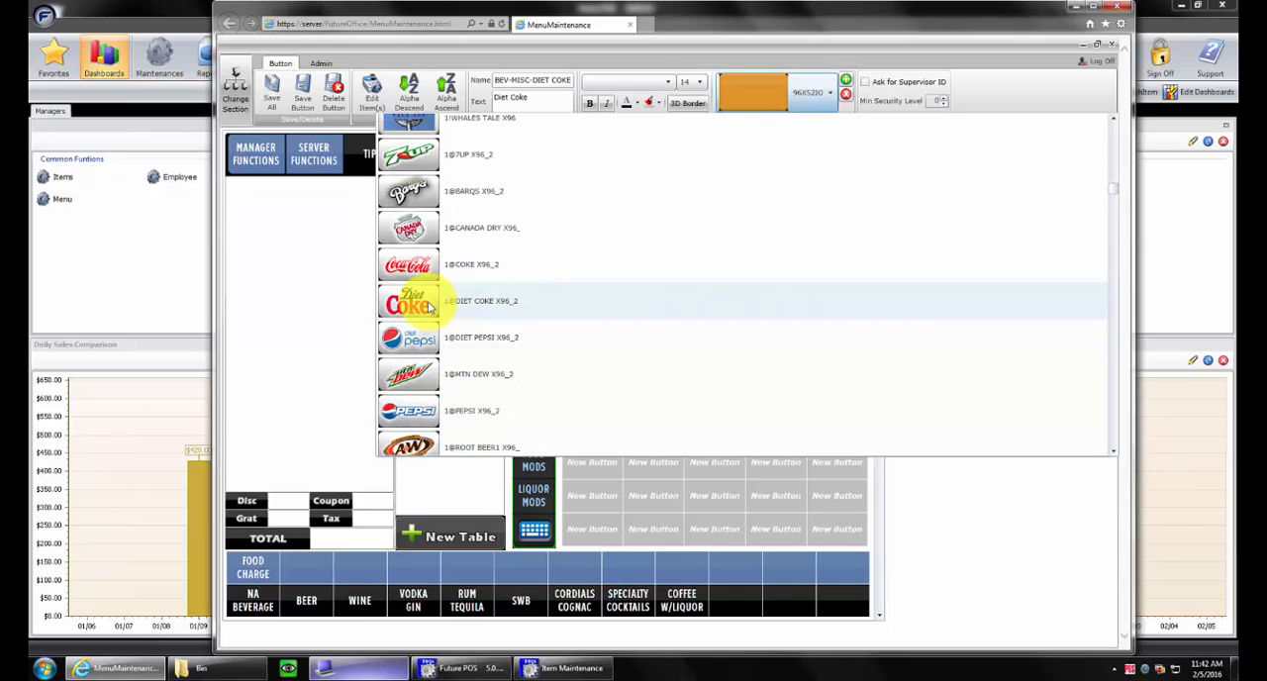
click(423, 309)
click(423, 309)
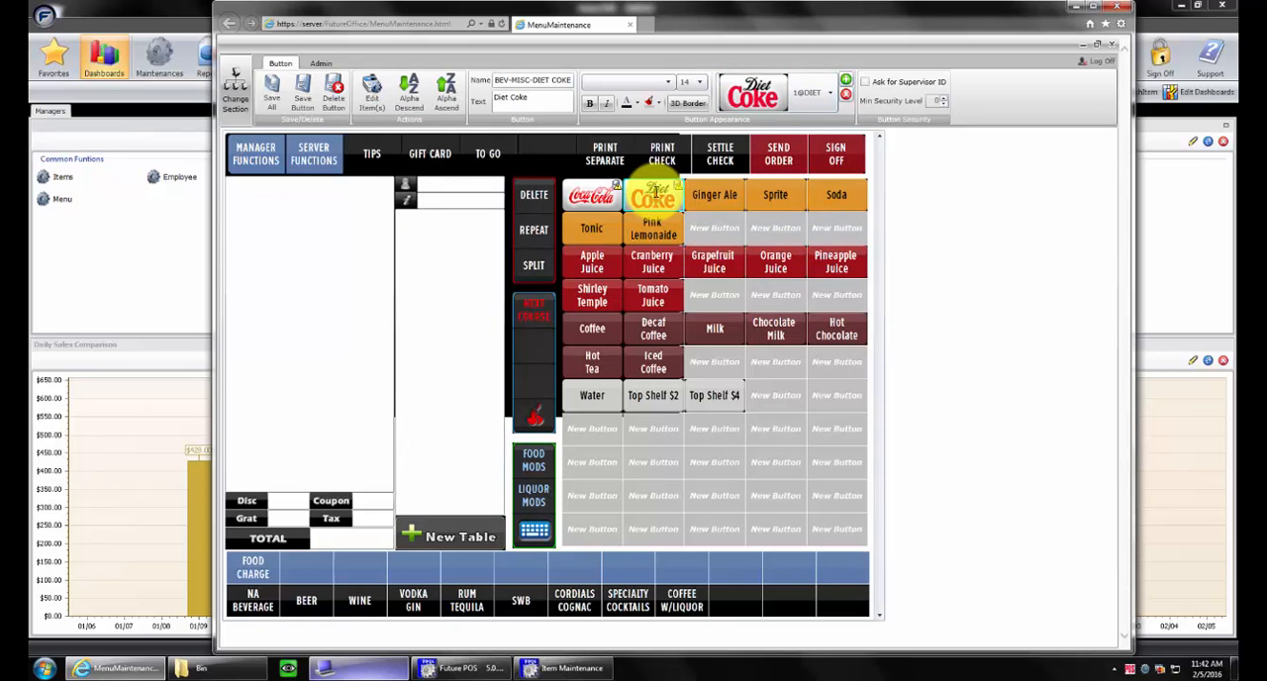
Set the Sprite button's graphic to the Sprite logo 1@SPRITE X96_2, clear its text, and save all changes
click(791, 203)
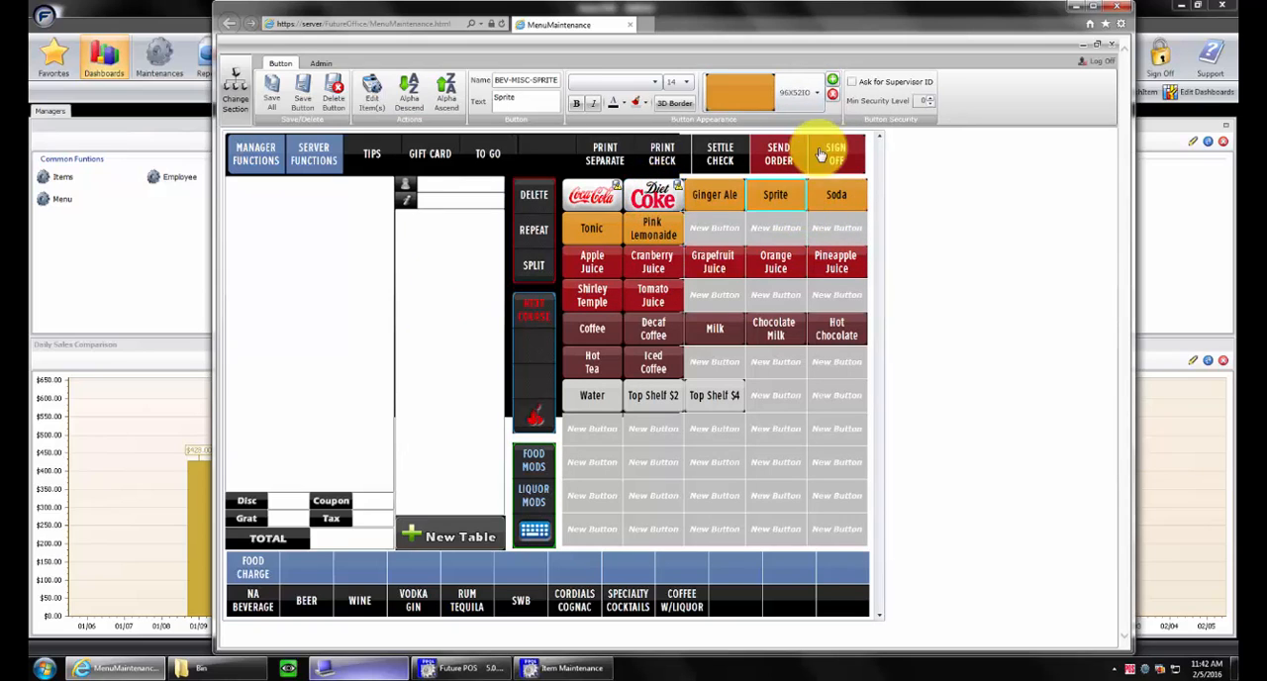
click(818, 94)
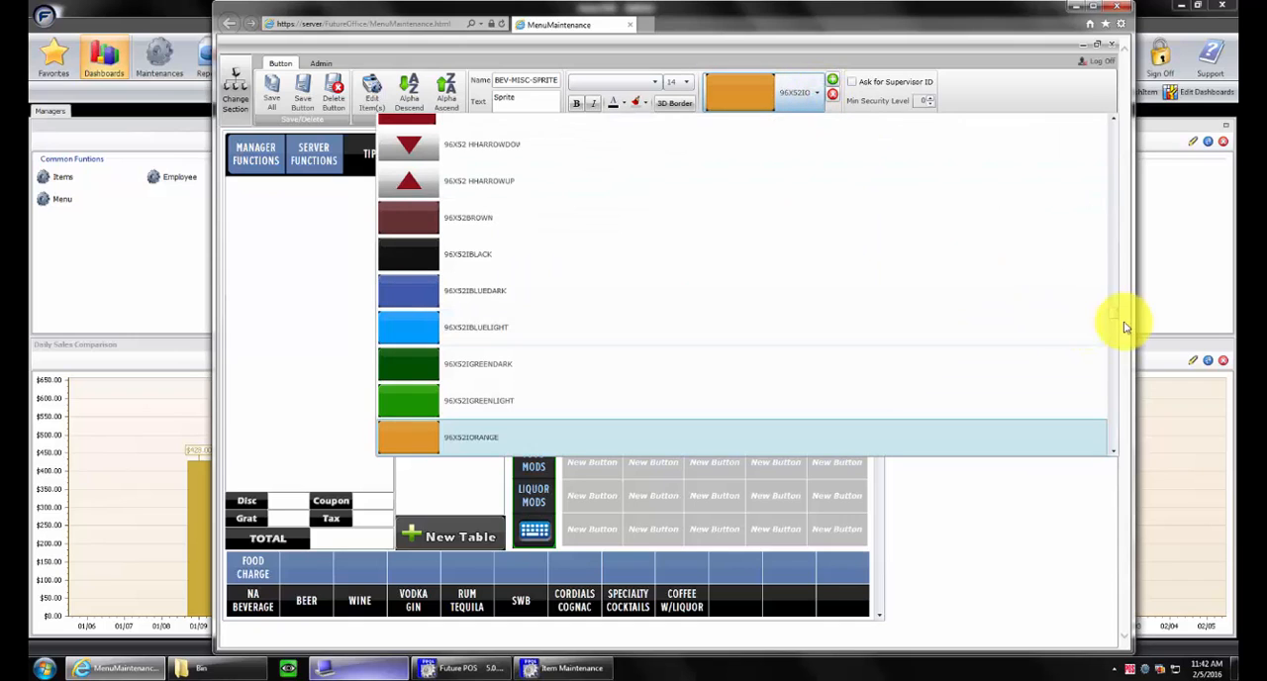
drag(1114, 313, 1135, 199)
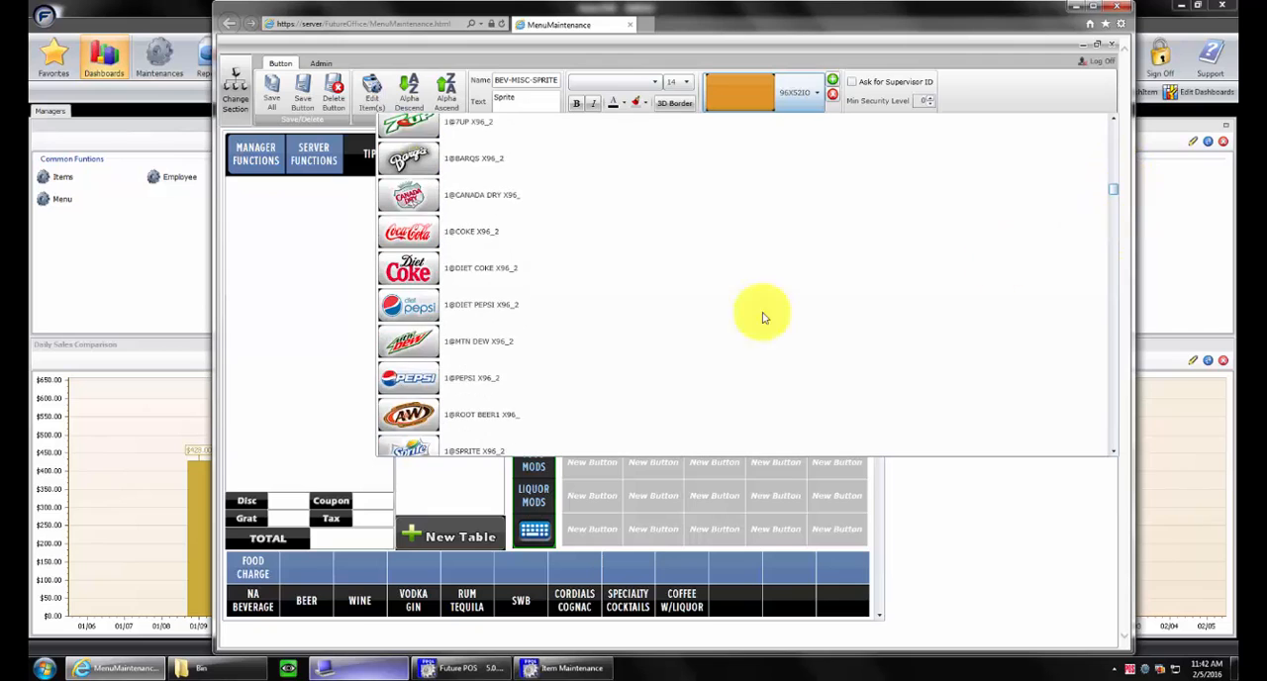
scroll(507, 373, down, 1)
scroll(412, 297, up, 1)
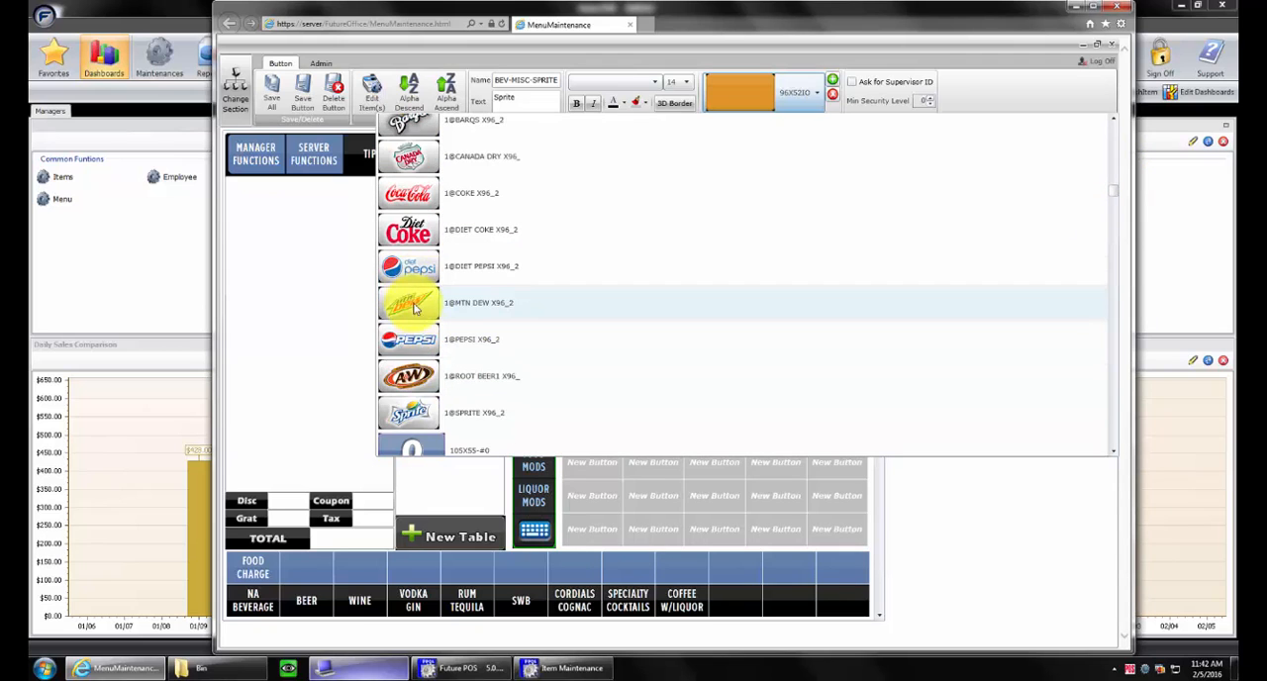
click(414, 415)
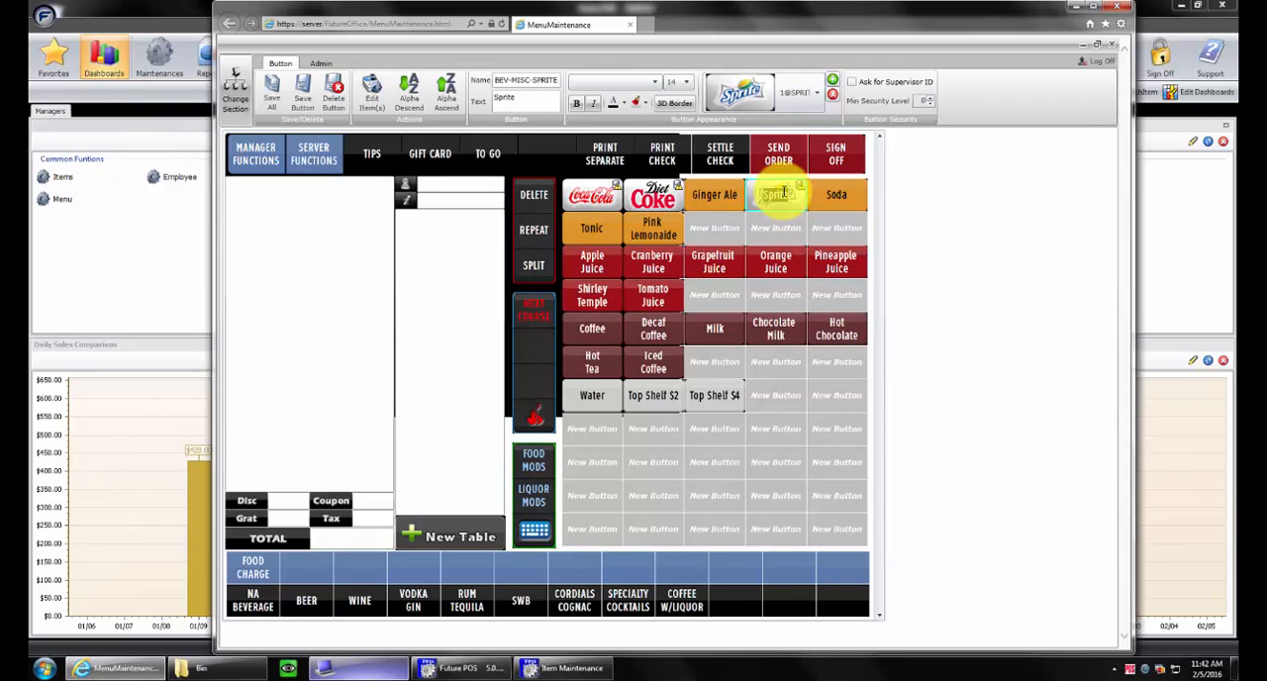
click(408, 262)
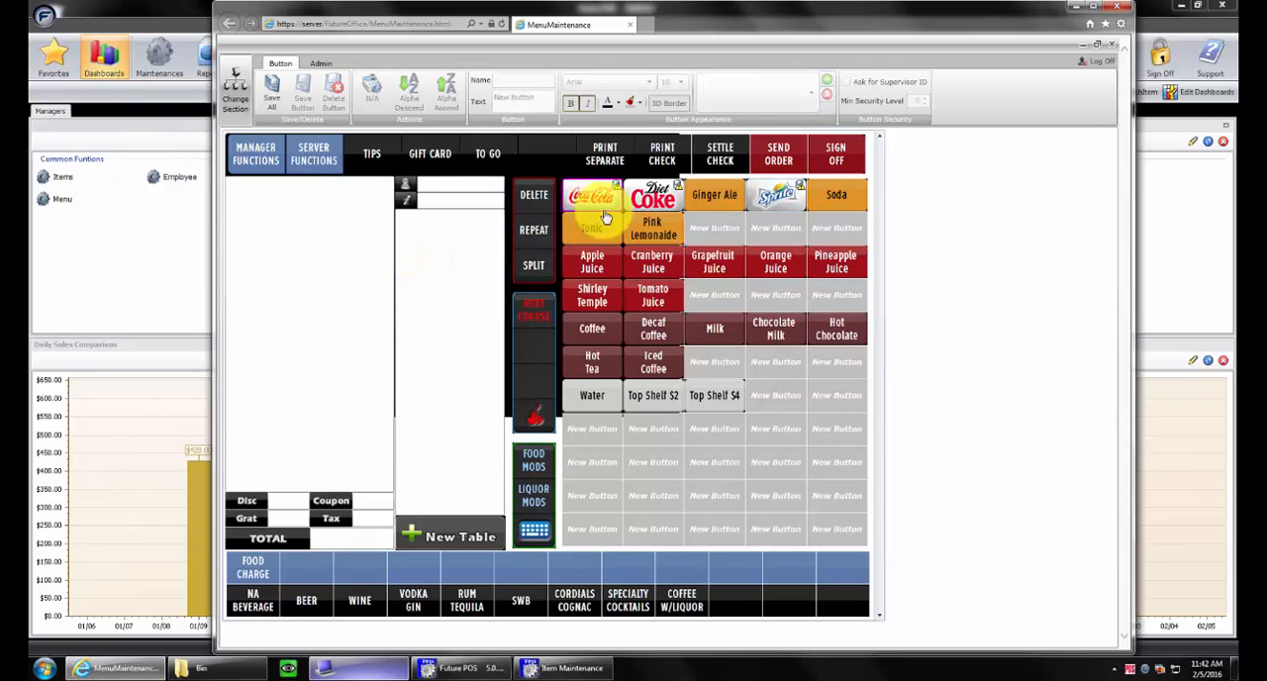
click(282, 89)
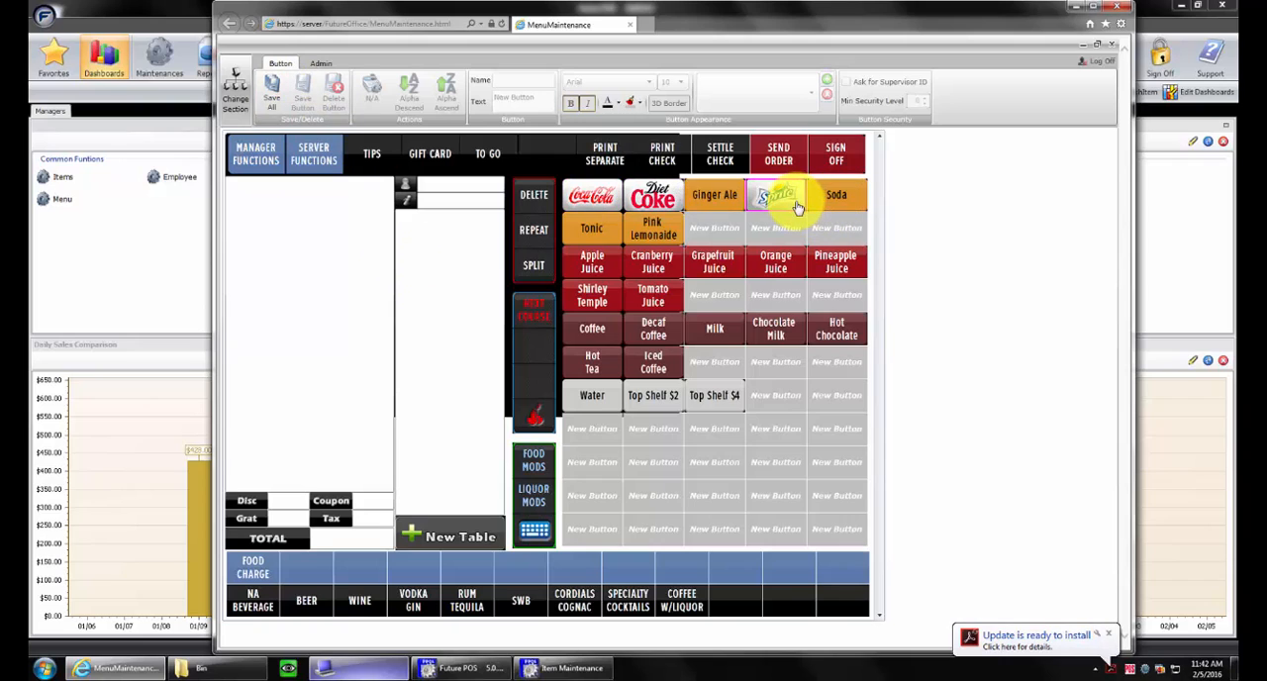
Move the Sprite button to the empty cell below and back beside Ginger Ale, saving all changes after each move
drag(802, 210, 800, 220)
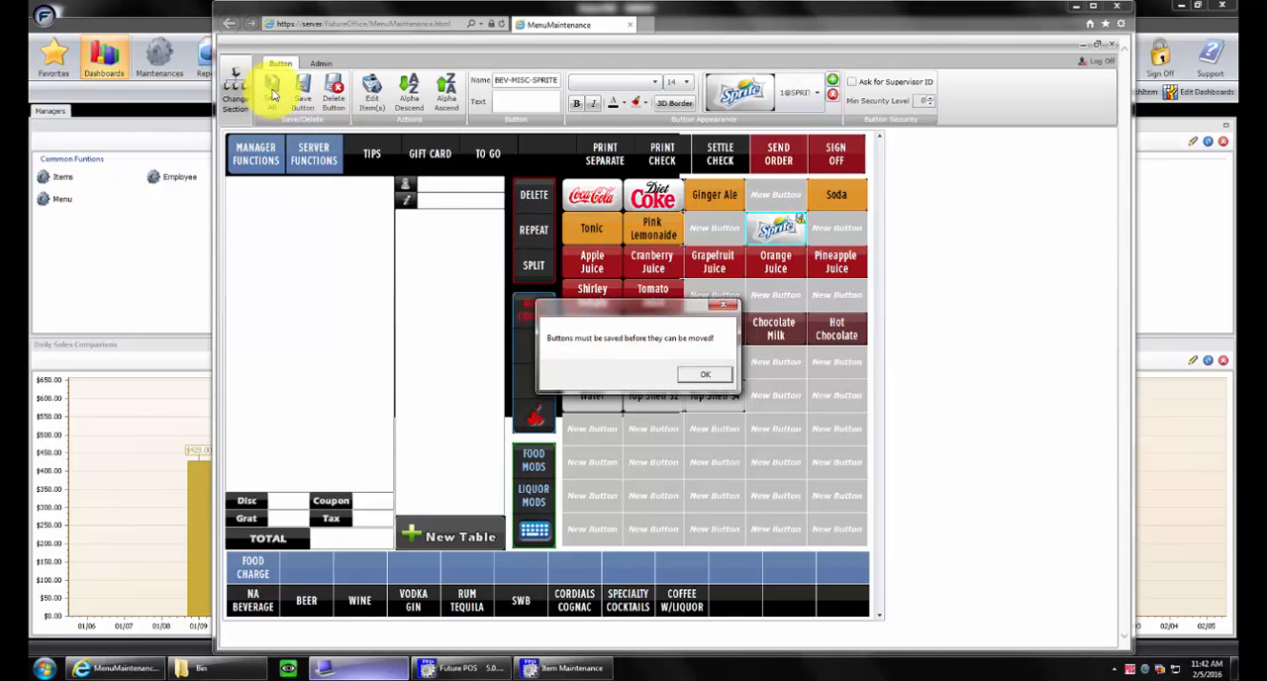
click(724, 383)
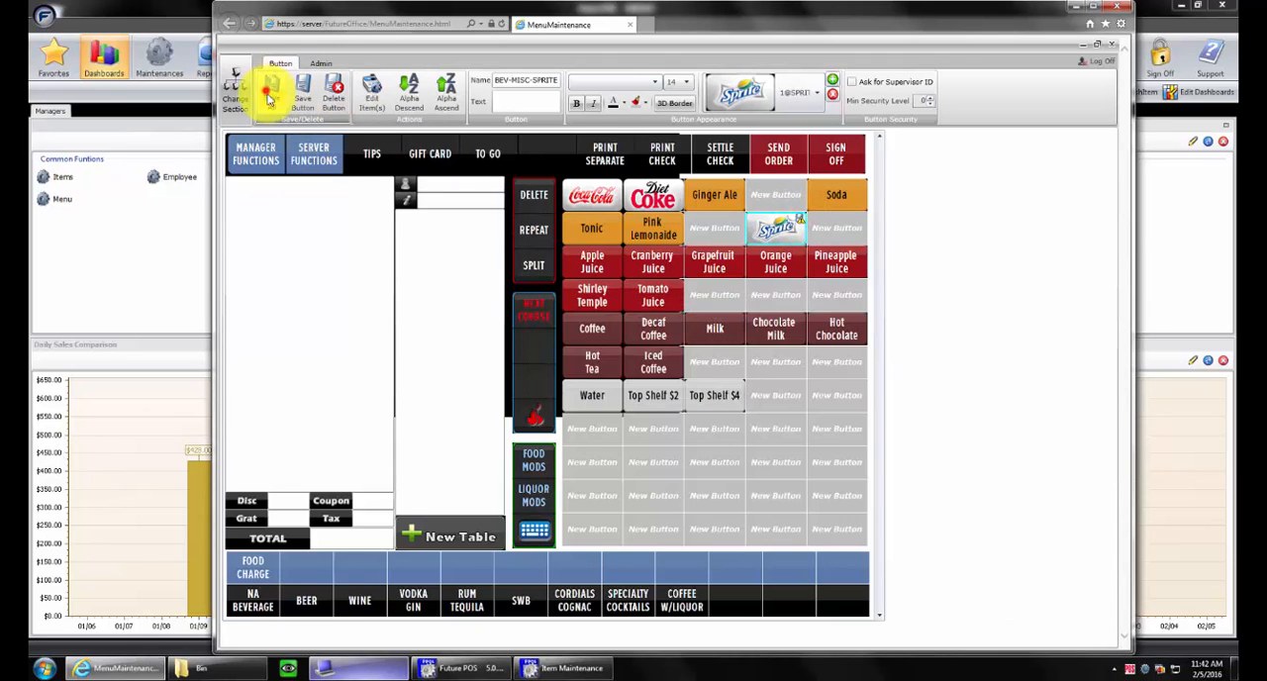
click(270, 87)
drag(770, 227, 769, 198)
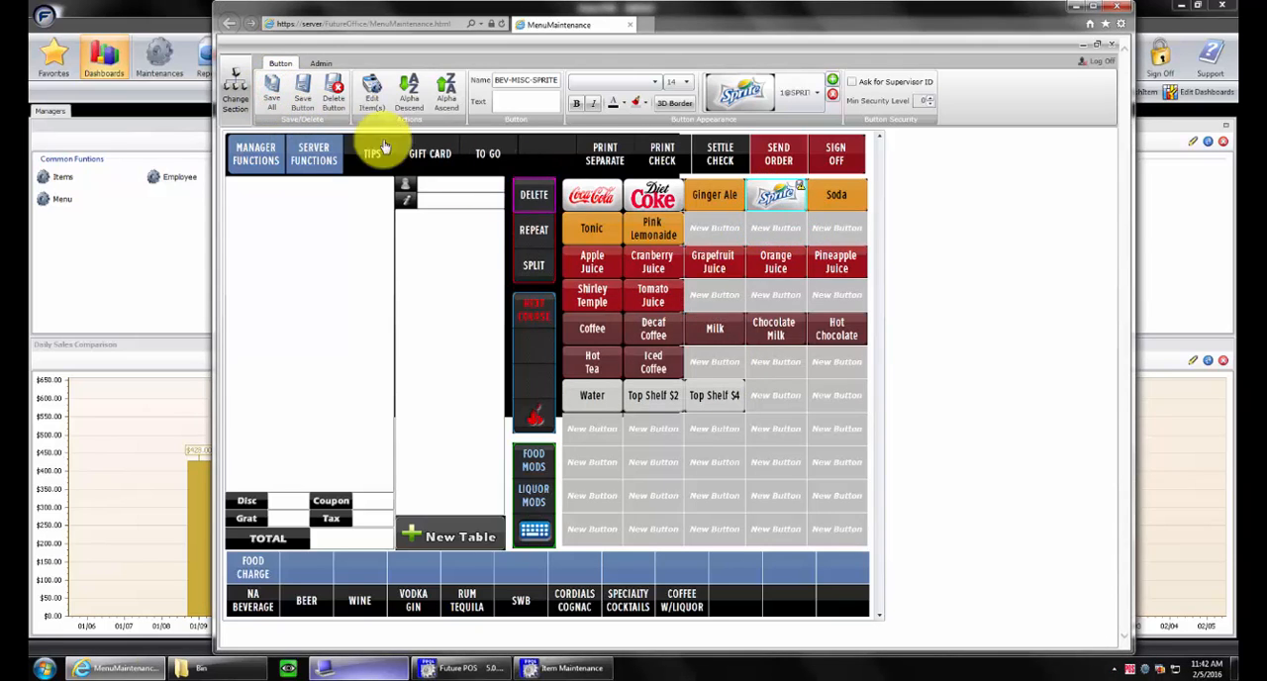
click(266, 87)
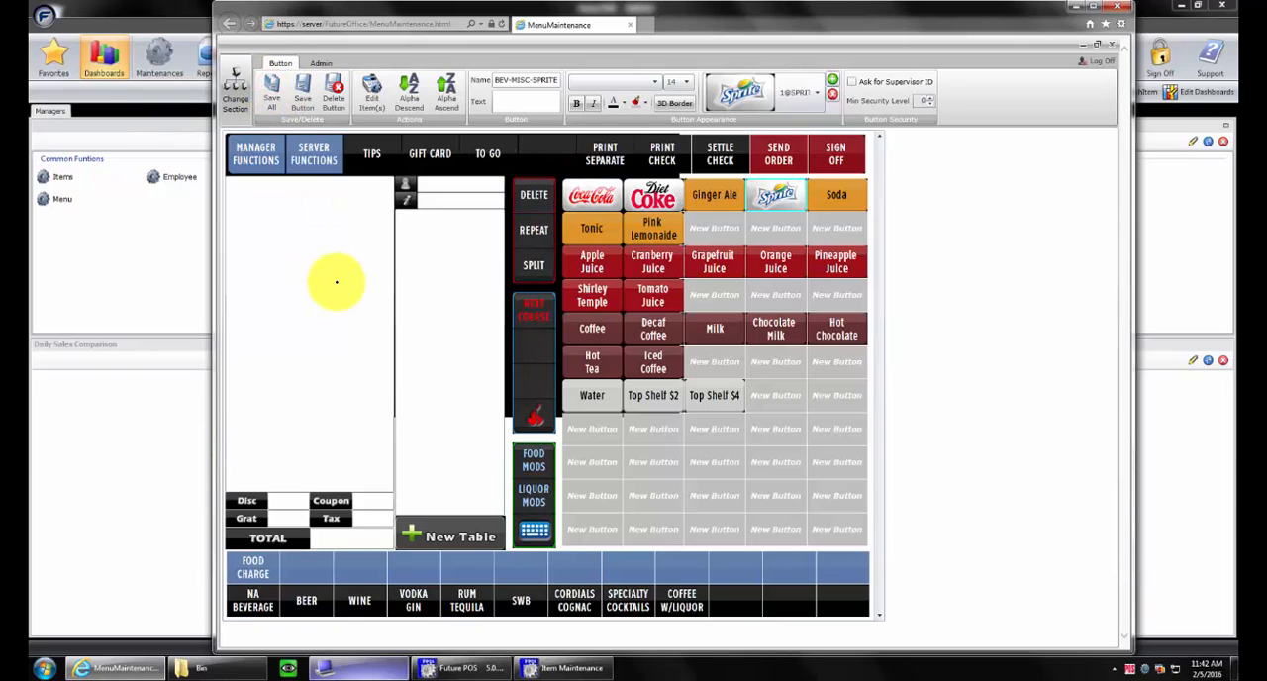
Make the Ginger Ale button's text bold and white
click(719, 206)
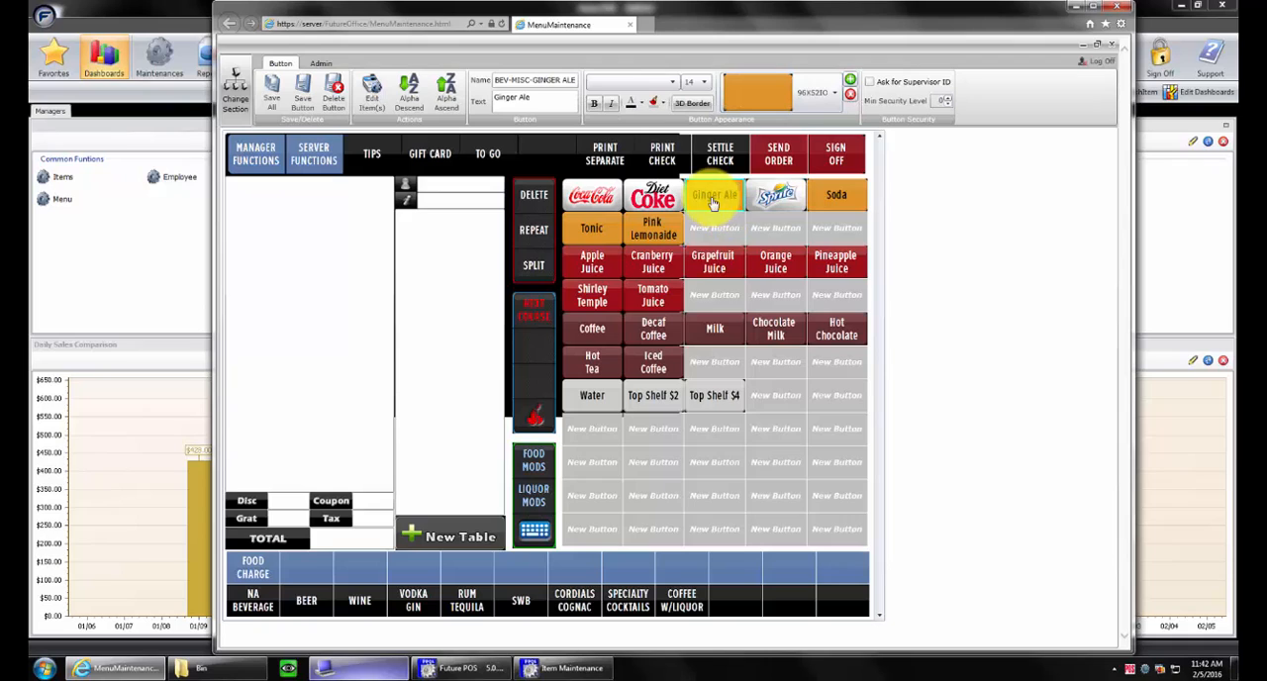
click(641, 107)
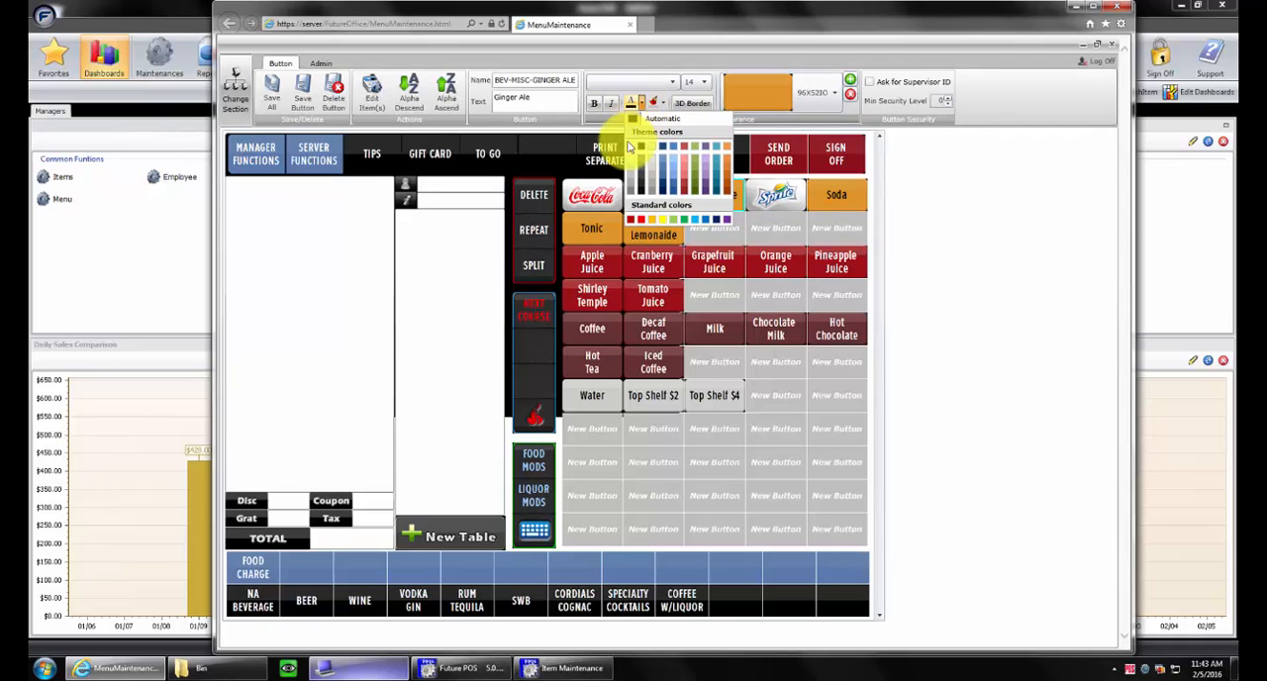
click(631, 151)
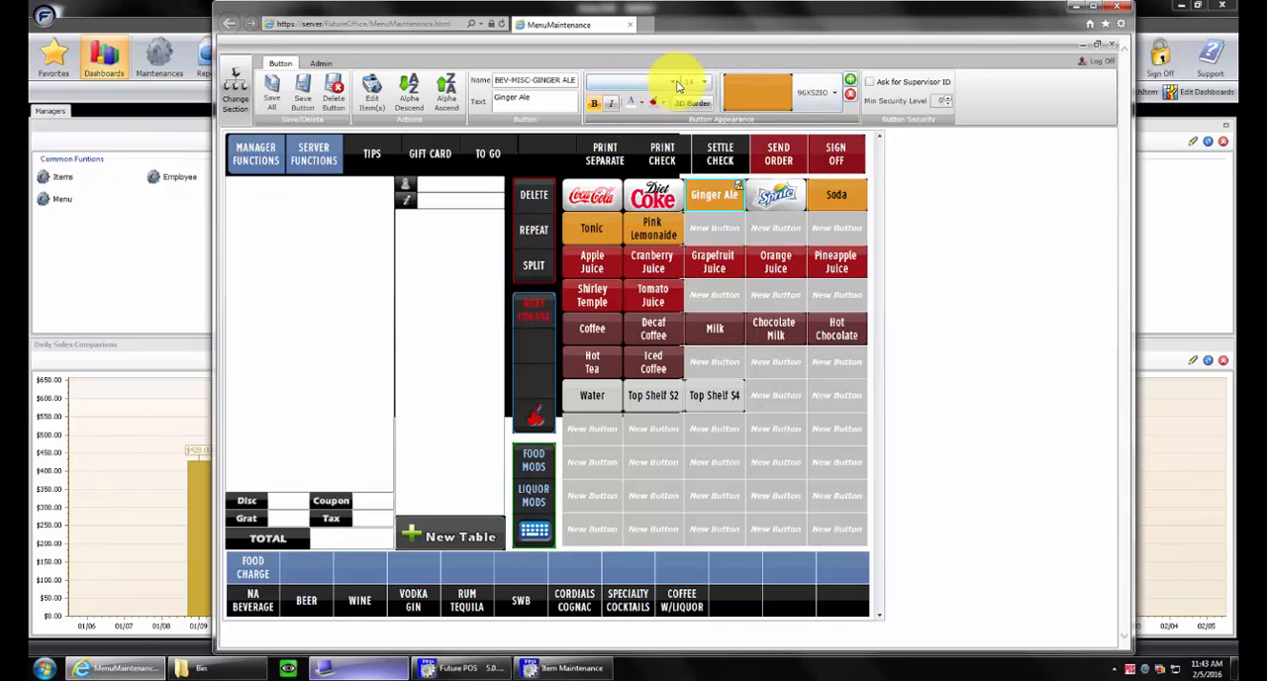
Set the Ginger Ale button's font to Arial at size 12
click(673, 81)
click(641, 101)
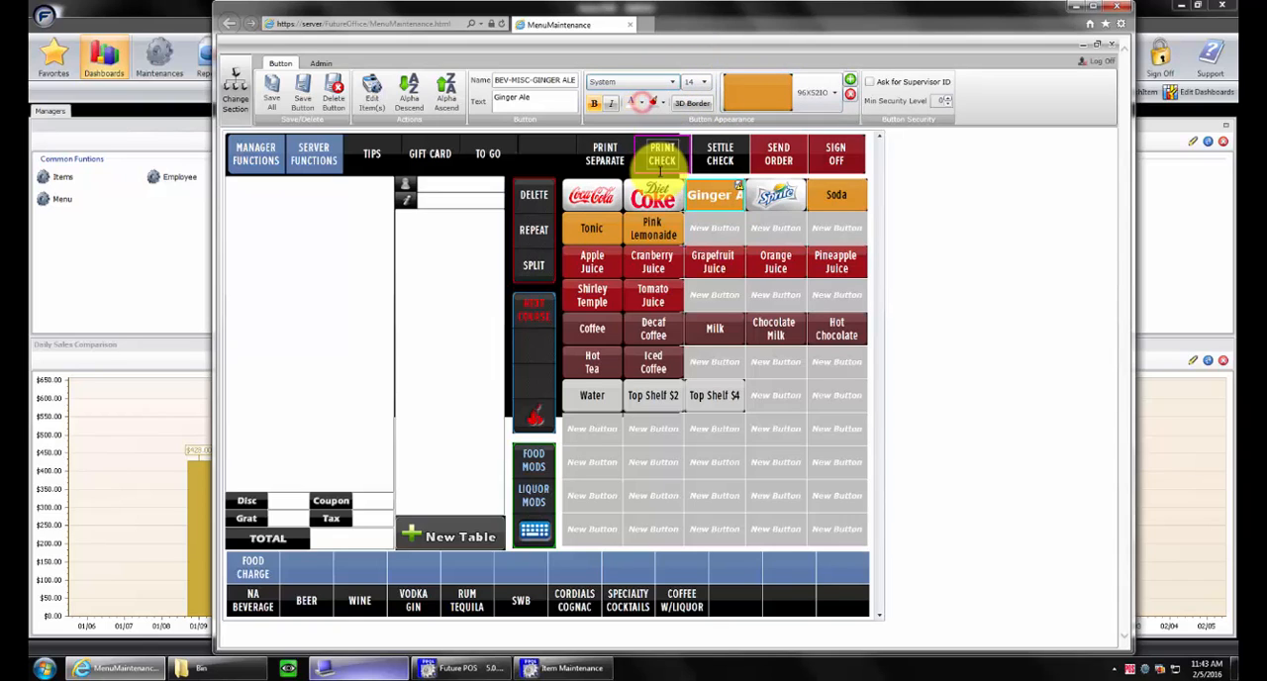
click(672, 83)
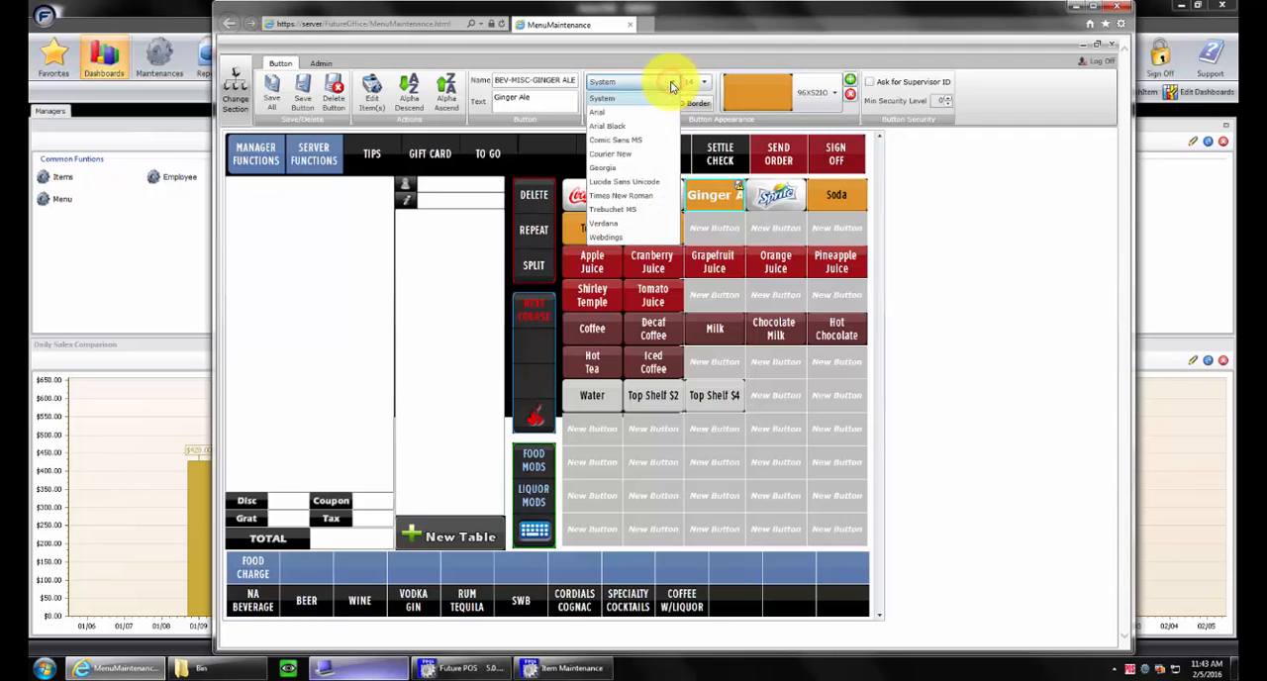
click(625, 118)
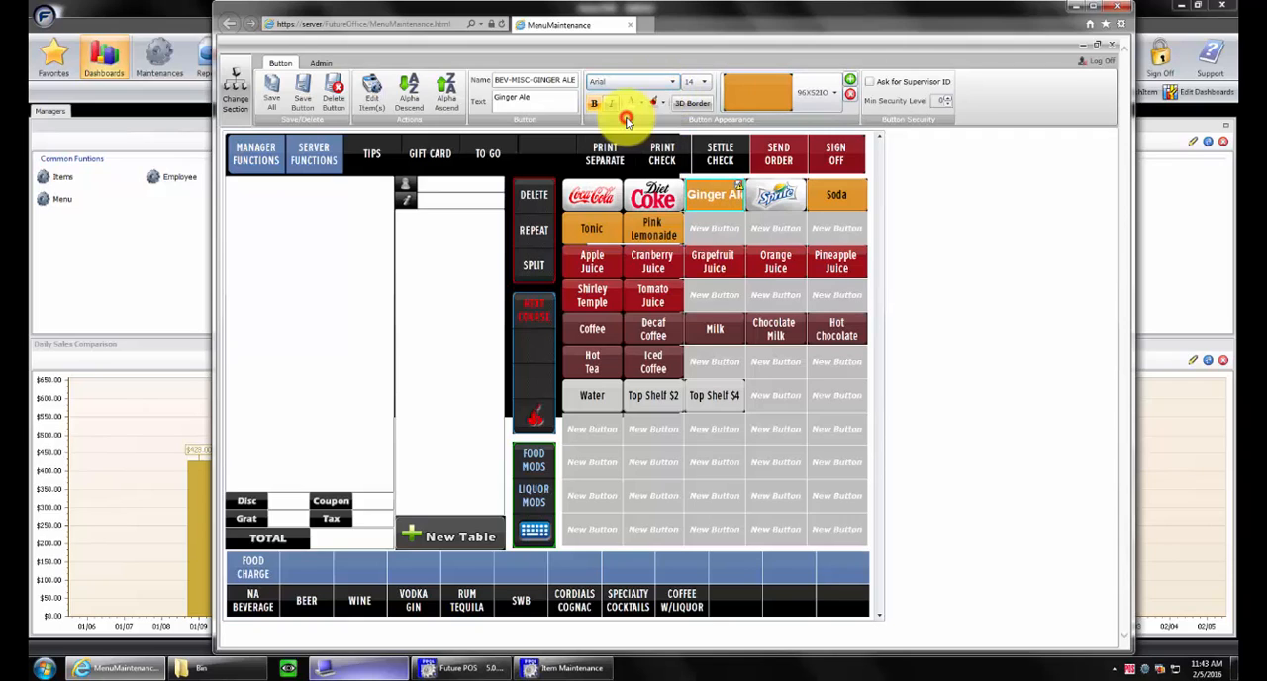
click(704, 82)
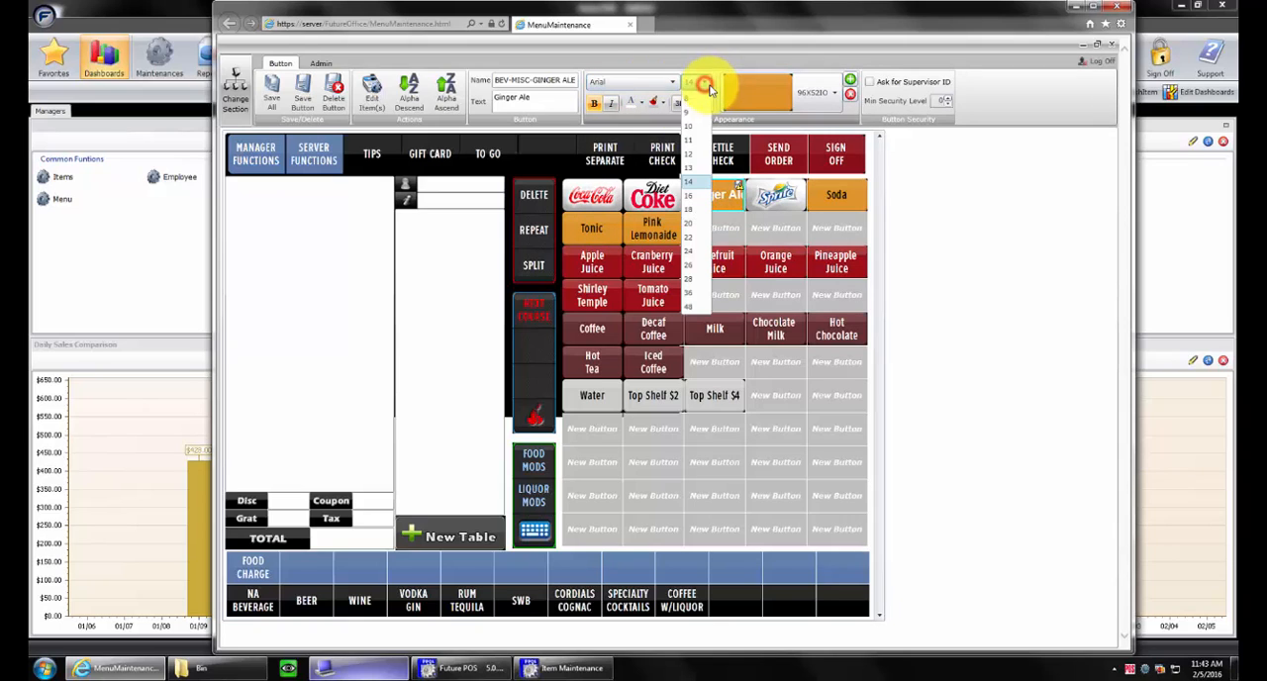
click(690, 160)
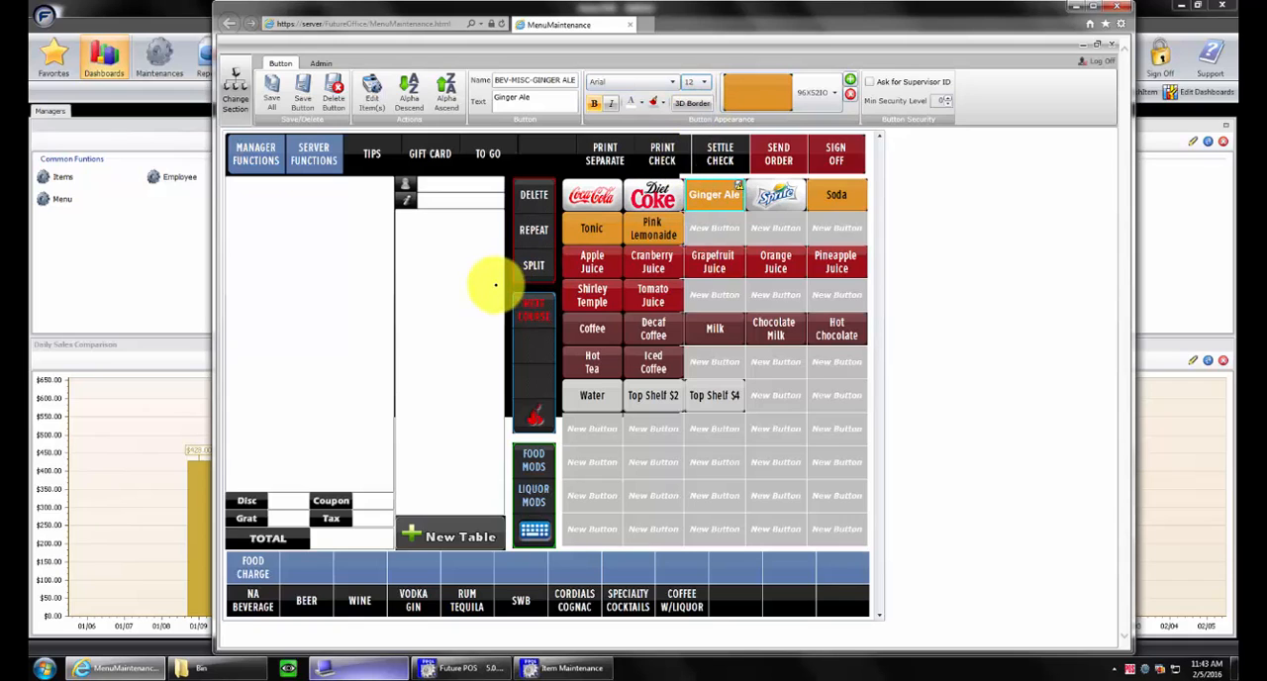
Set the Ginger Ale button's text colour to black and save all changes
click(640, 104)
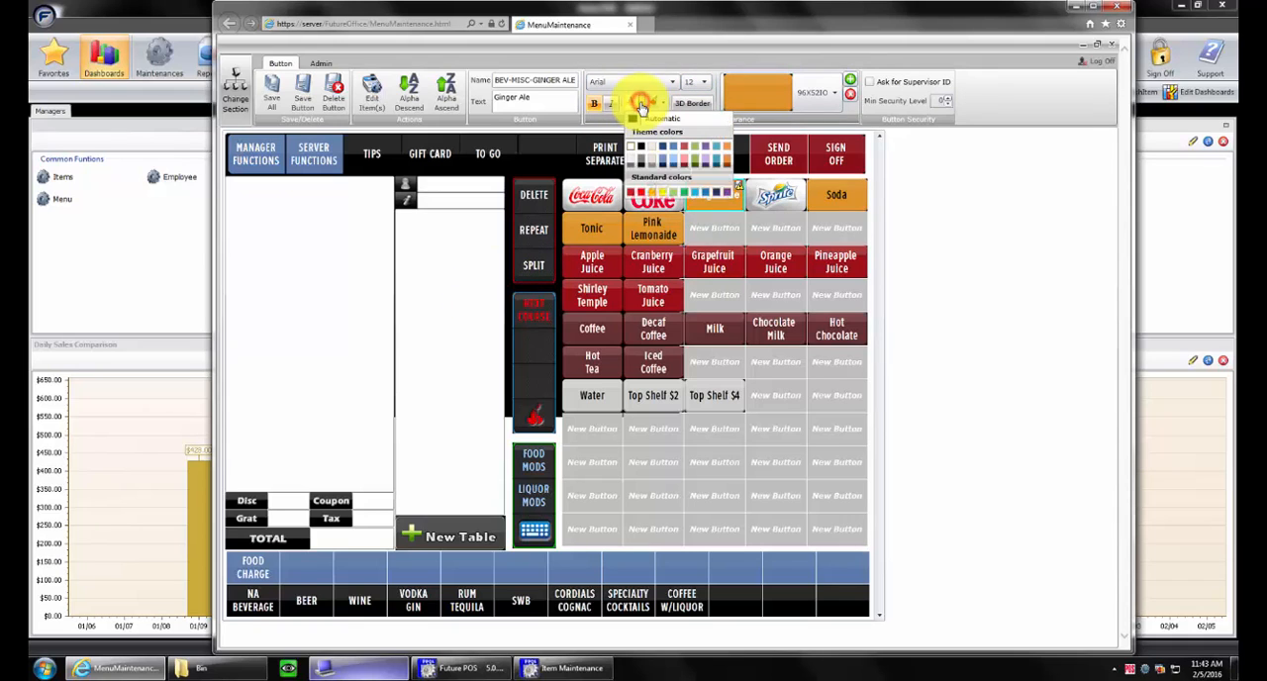
click(641, 146)
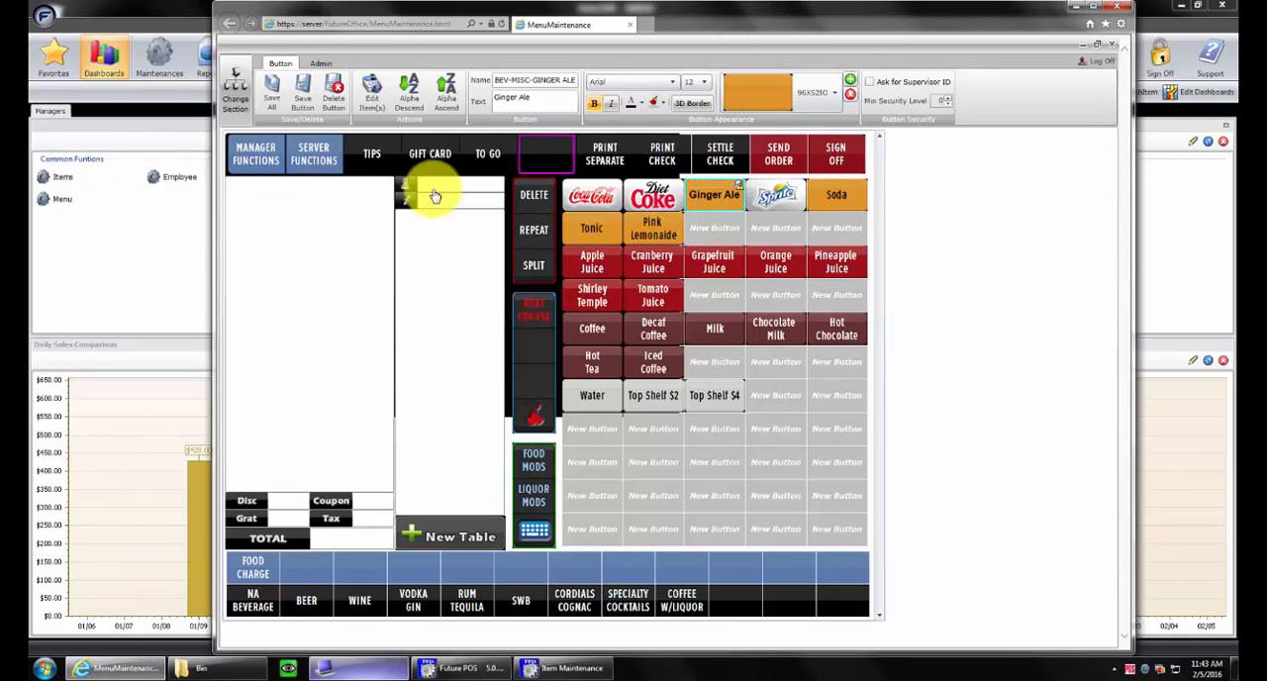
click(263, 84)
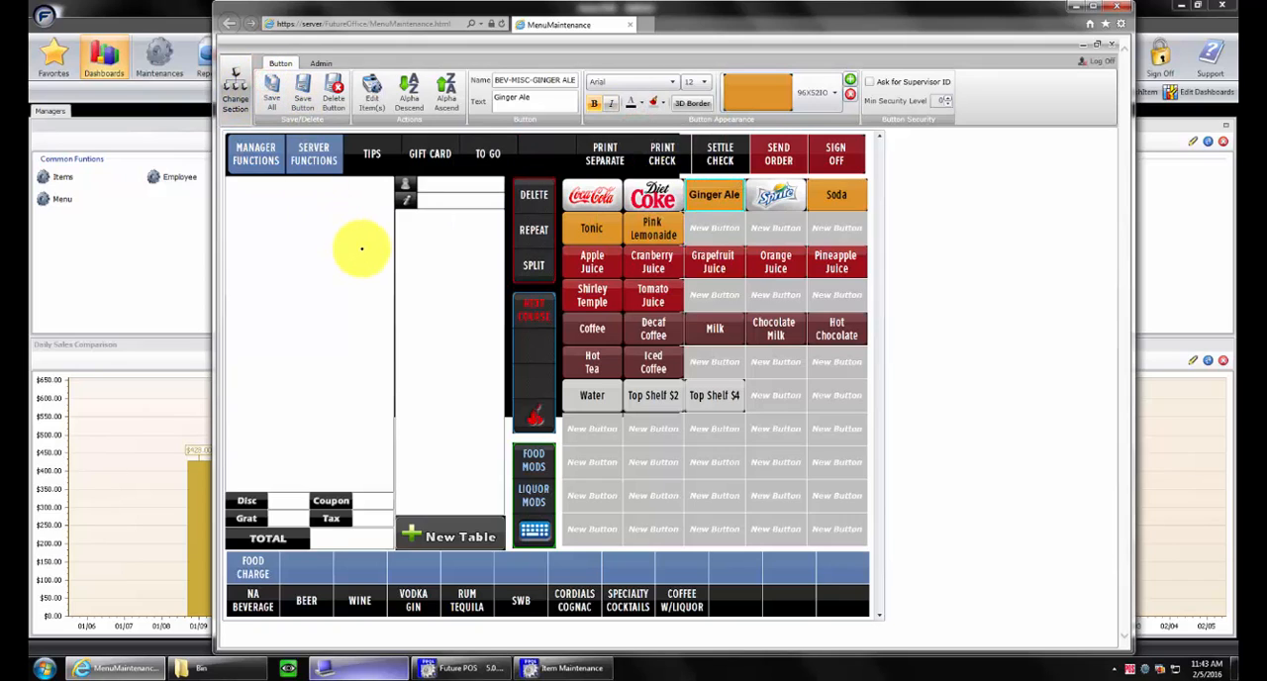